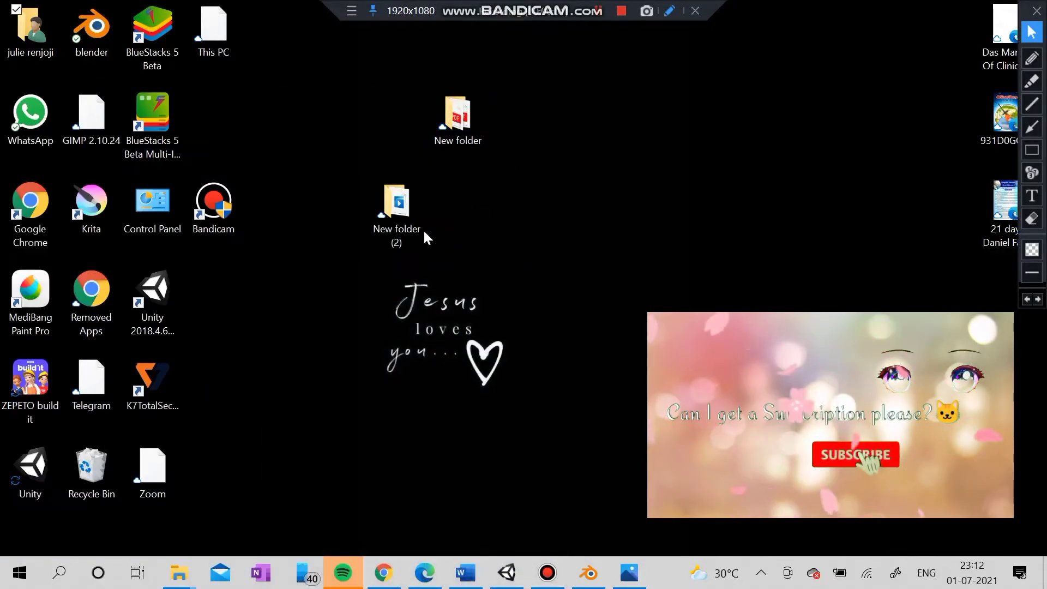
Hide the DR_577 dress under the Armature so only the mask body shows.
{"action": "left_click", "coordinate": [589, 572]}
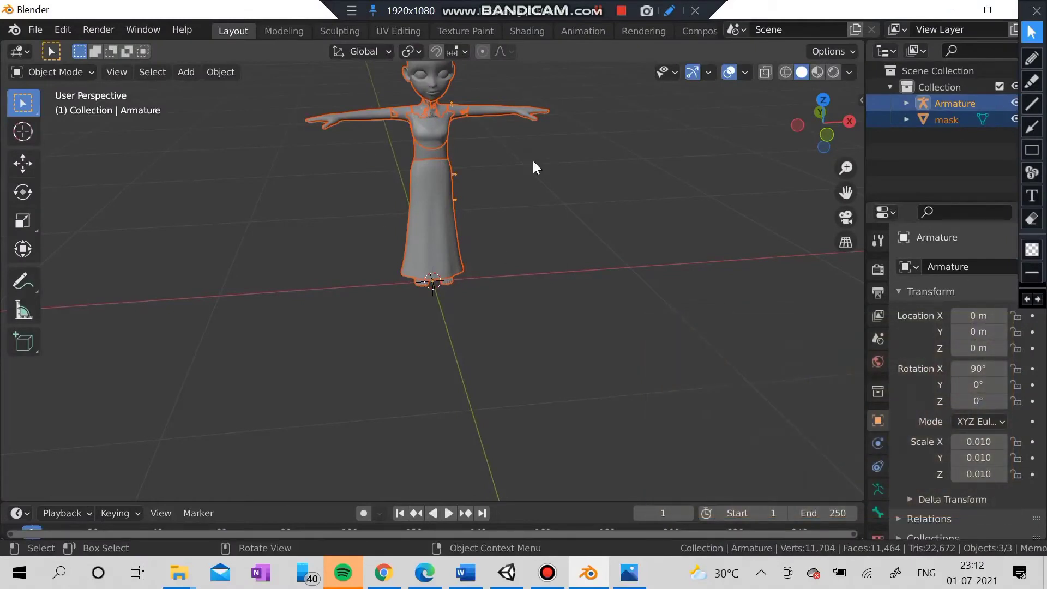
{"action": "middle_click_drag", "start_coordinate": [404, 136], "coordinate": [455, 133]}
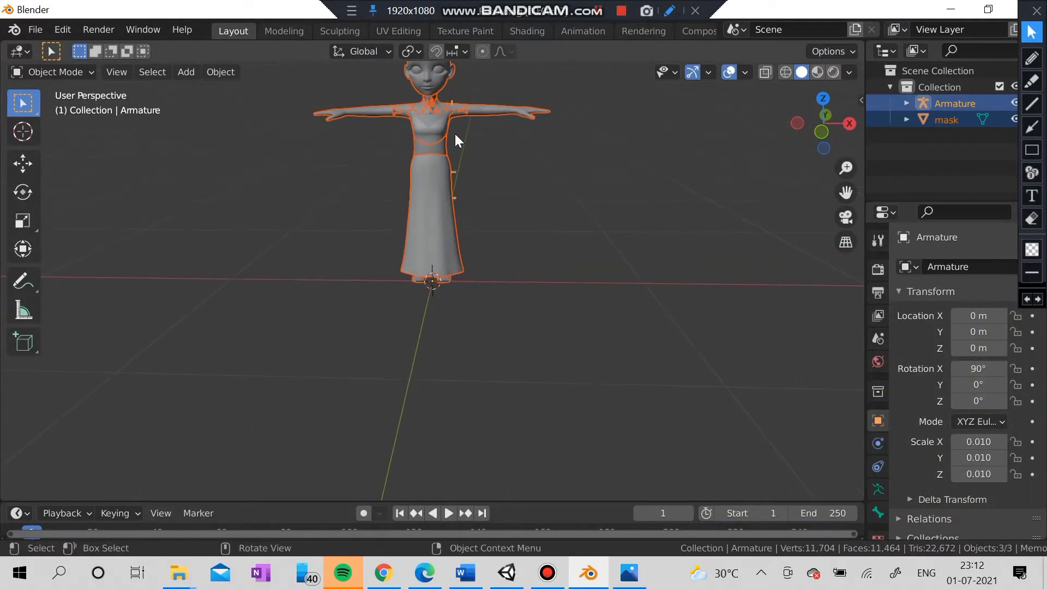
{"action": "left_click", "coordinate": [431, 88]}
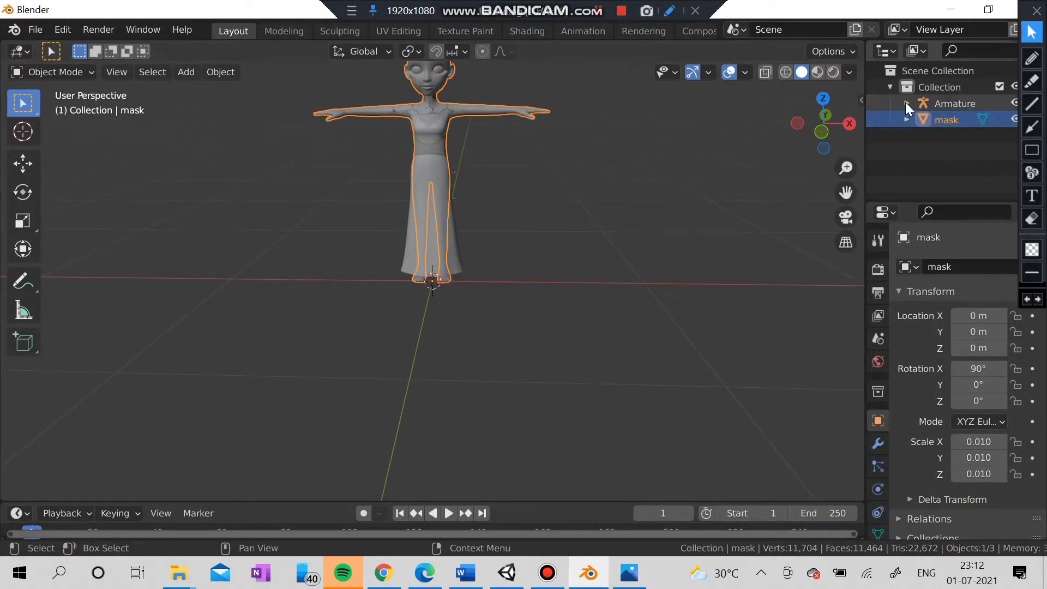
{"action": "left_click", "coordinate": [906, 103]}
{"action": "left_click", "coordinate": [1013, 153]}
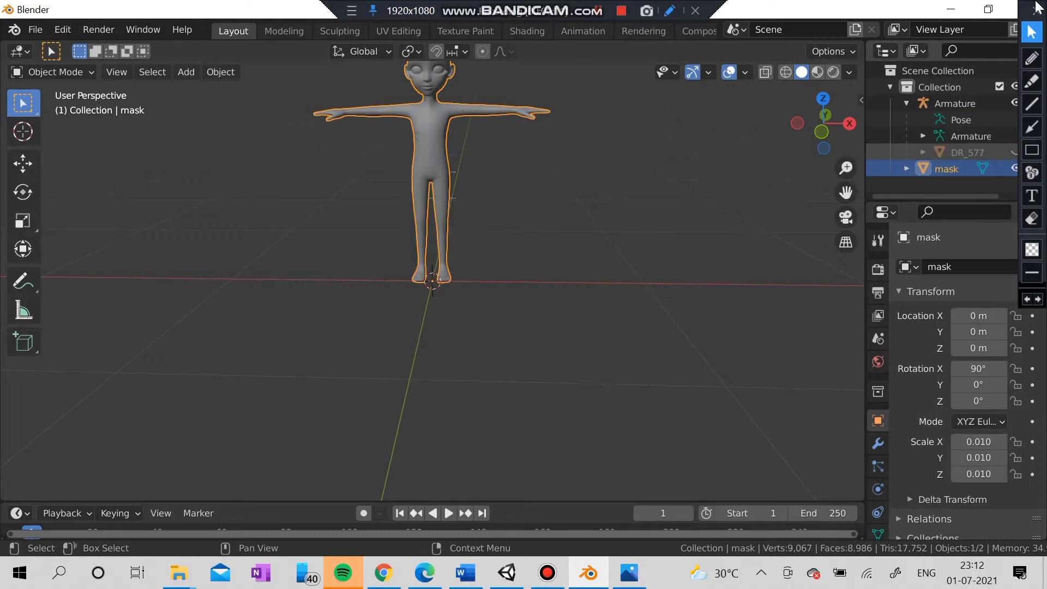
{"action": "left_click", "coordinate": [1034, 12]}
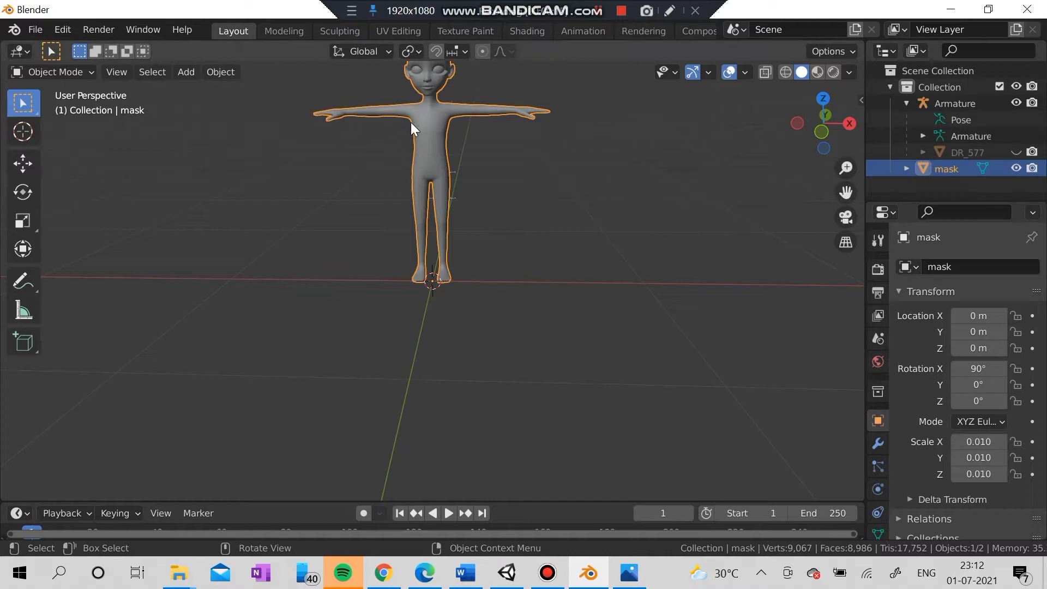
Start the Shortcut VUr keystroke display from the side panel.
{"action": "left_click", "coordinate": [861, 100]}
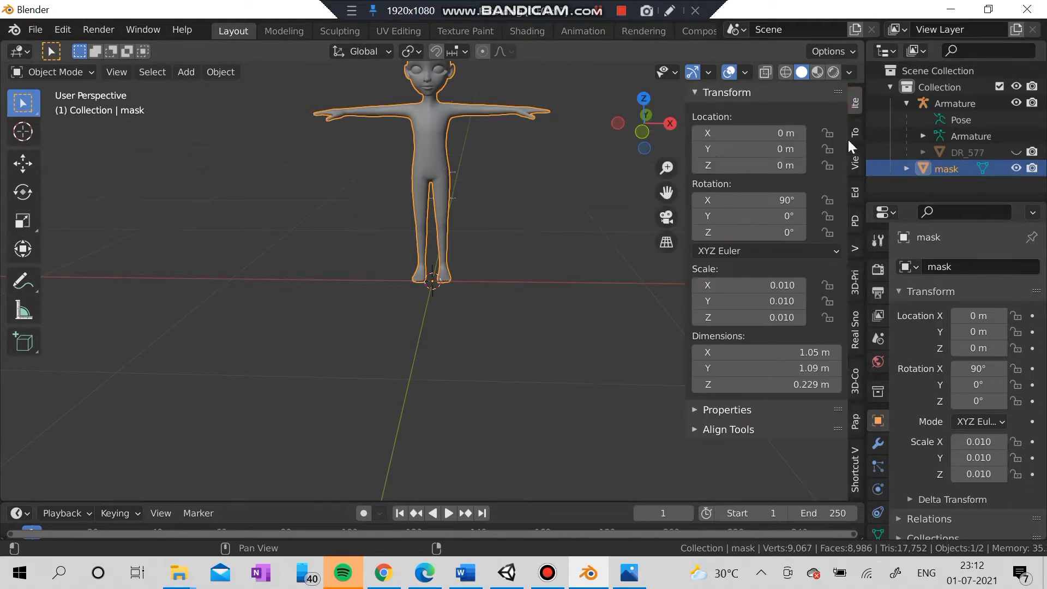
{"action": "left_click", "coordinate": [854, 474]}
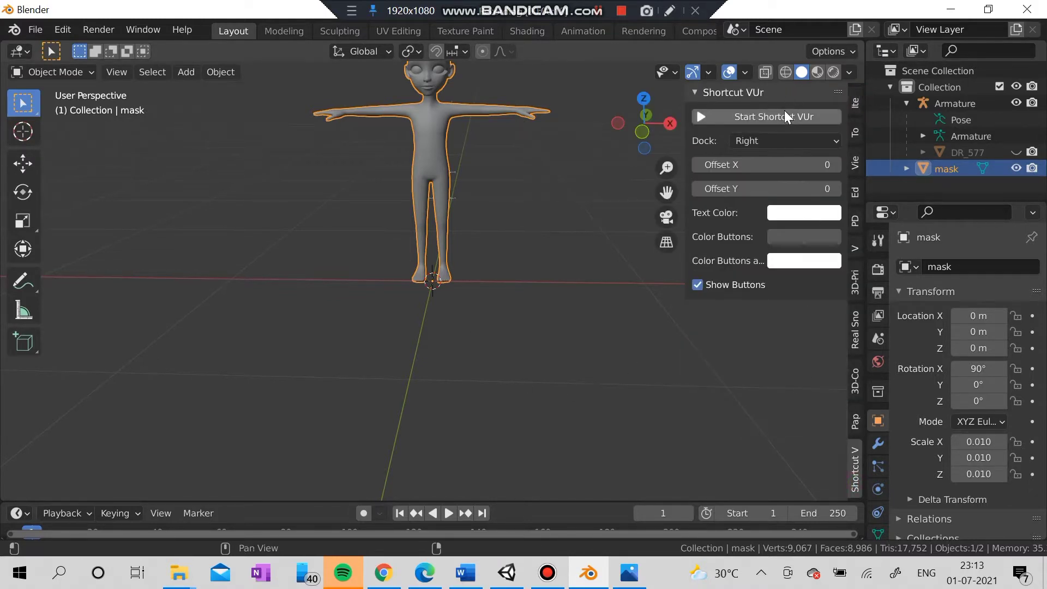
{"action": "left_click", "coordinate": [556, 206]}
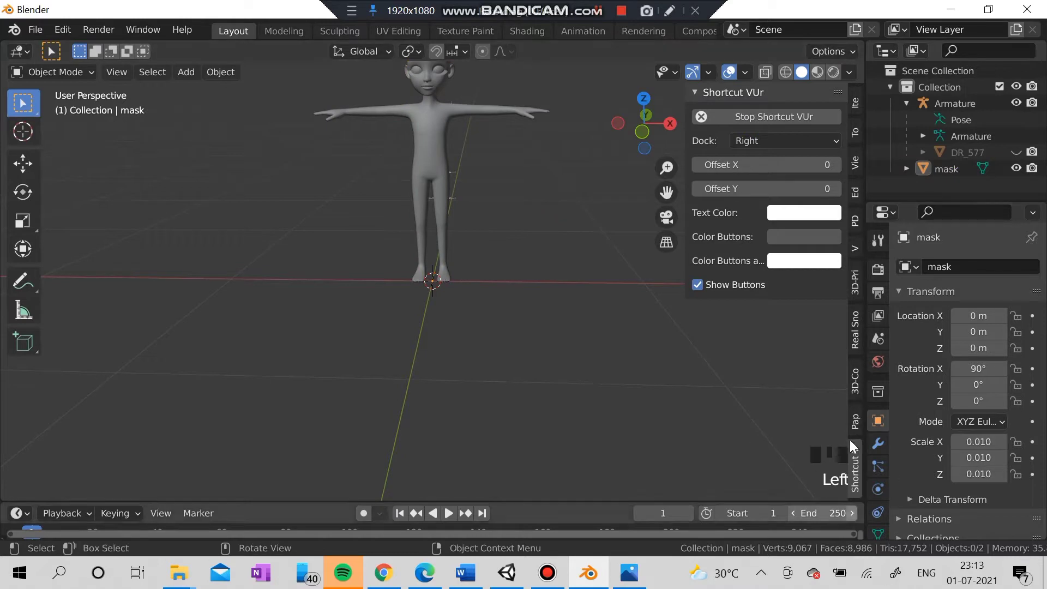
Duplicate the mask body mesh in place with Shift+D.
{"action": "middle_click_drag", "start_coordinate": [442, 162], "coordinate": [466, 301], "text": "shift"}
{"action": "scroll", "coordinate": [447, 285], "scroll_direction": "up", "scroll_amount": 3}
{"action": "left_click", "coordinate": [467, 275]}
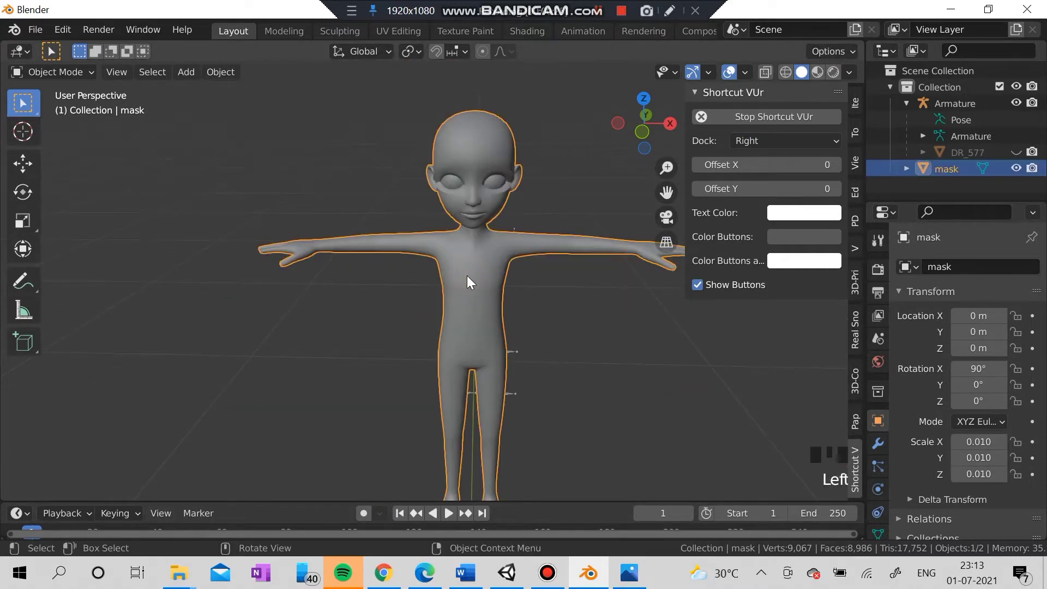
{"action": "key", "text": "shift+s"}
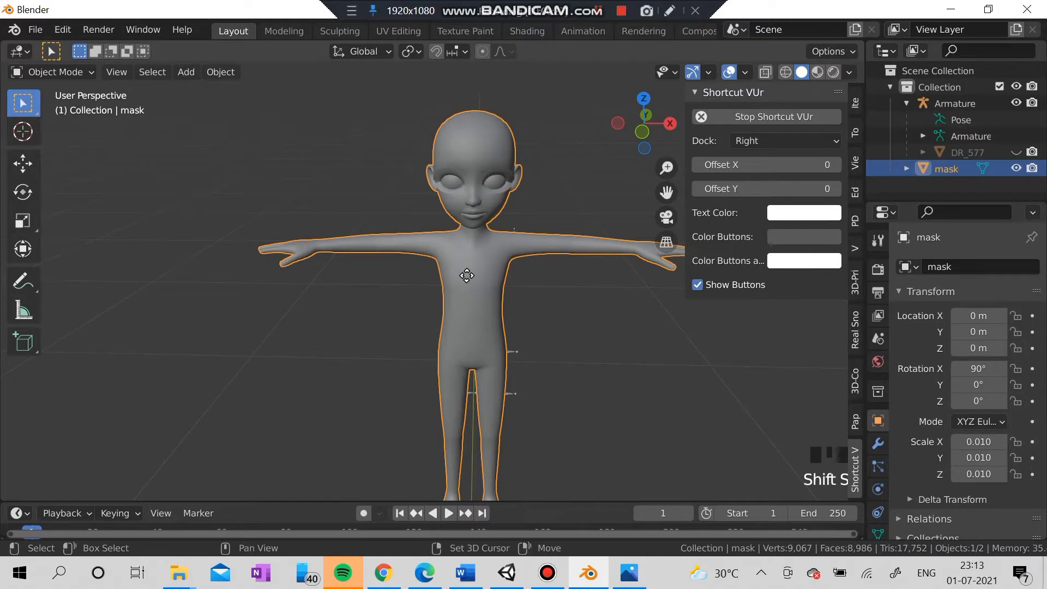
{"action": "key", "text": "shift+d"}
{"action": "right_click", "coordinate": [467, 284]}
Rename the mask.001 copy to 'tattoo' and hide the original mask.
{"action": "left_click", "coordinate": [970, 188]}
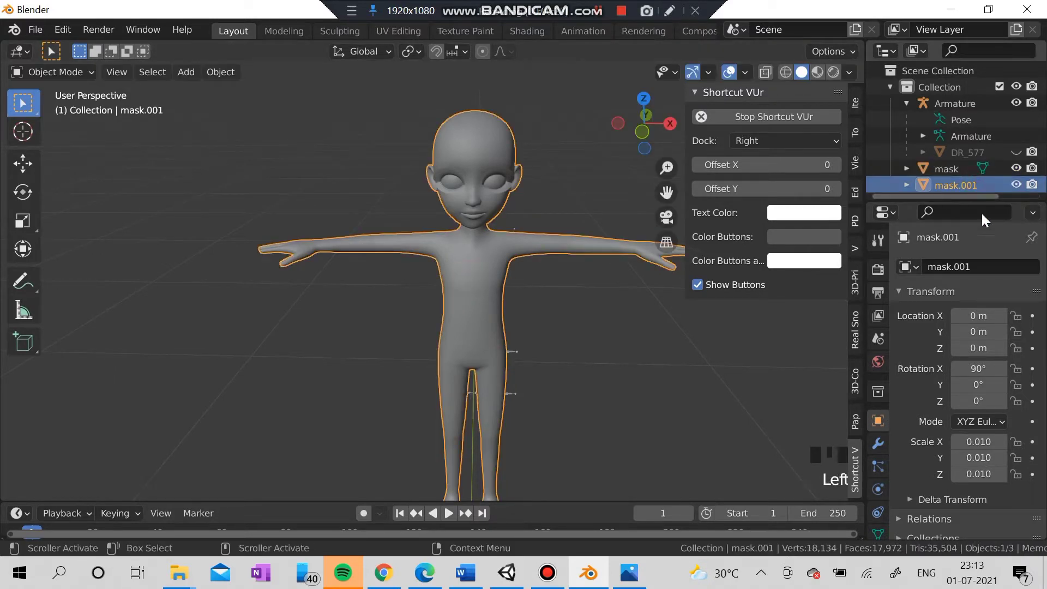
{"action": "left_click", "coordinate": [991, 268]}
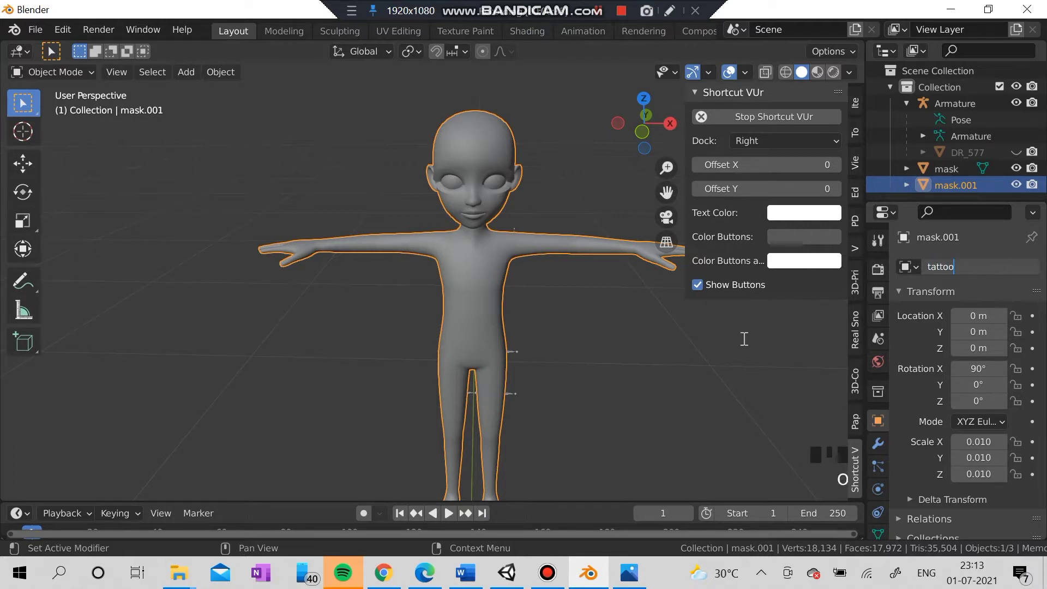
{"action": "key", "text": "Return"}
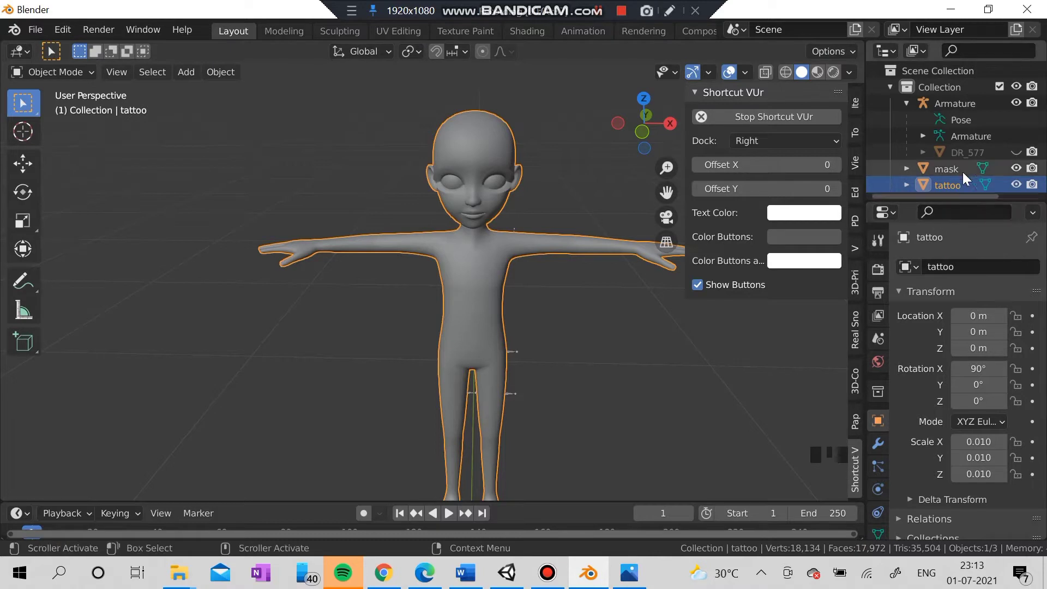
{"action": "left_click", "coordinate": [1016, 168]}
{"action": "left_click", "coordinate": [55, 76]}
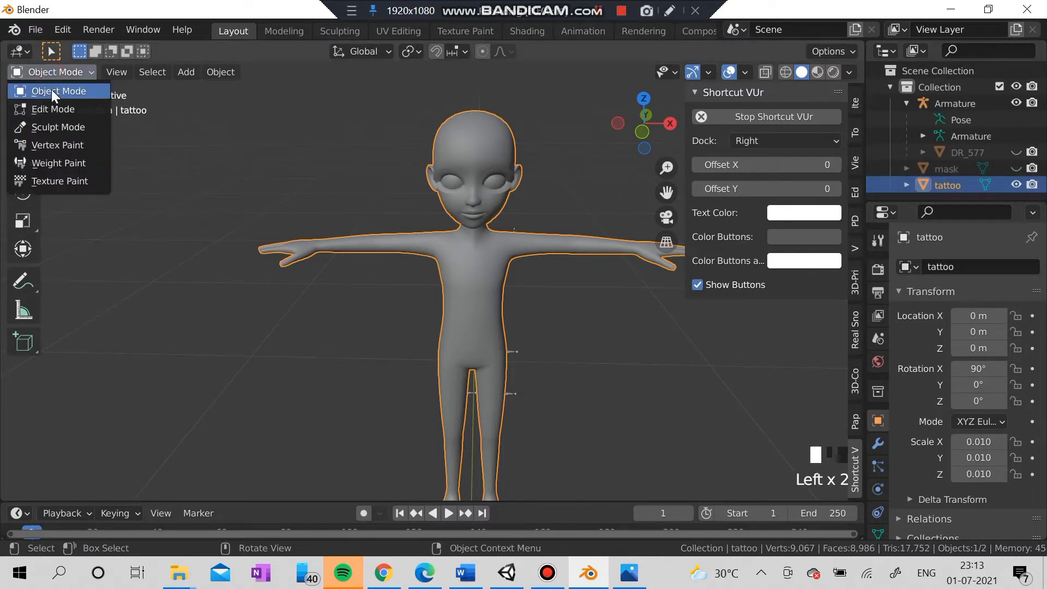
Enter Edit Mode with face selection and glance at the preview.png tattoo design.
{"action": "left_click", "coordinate": [52, 108]}
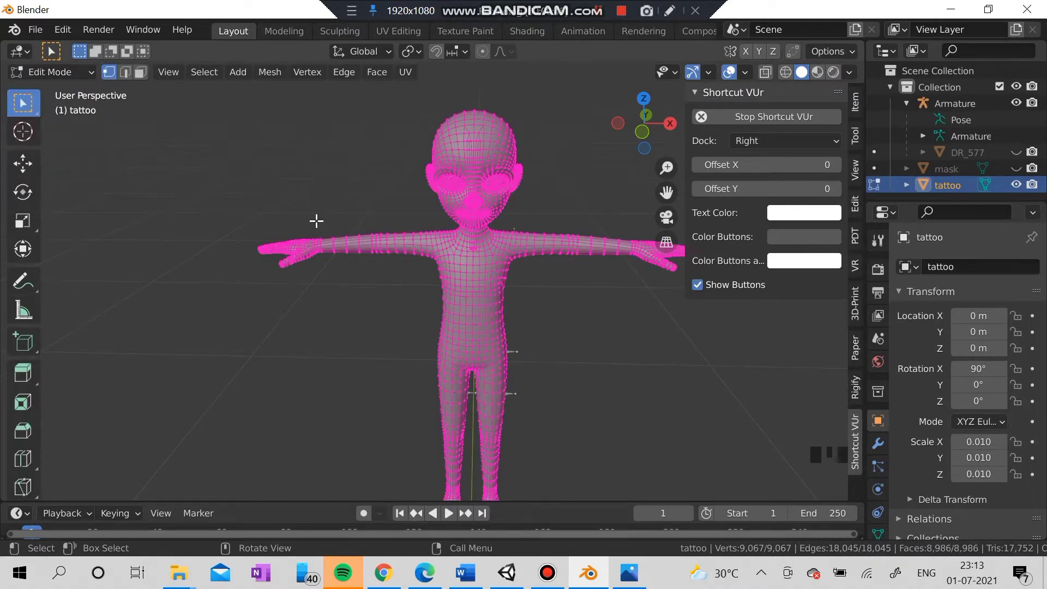
{"action": "left_click", "coordinate": [142, 74]}
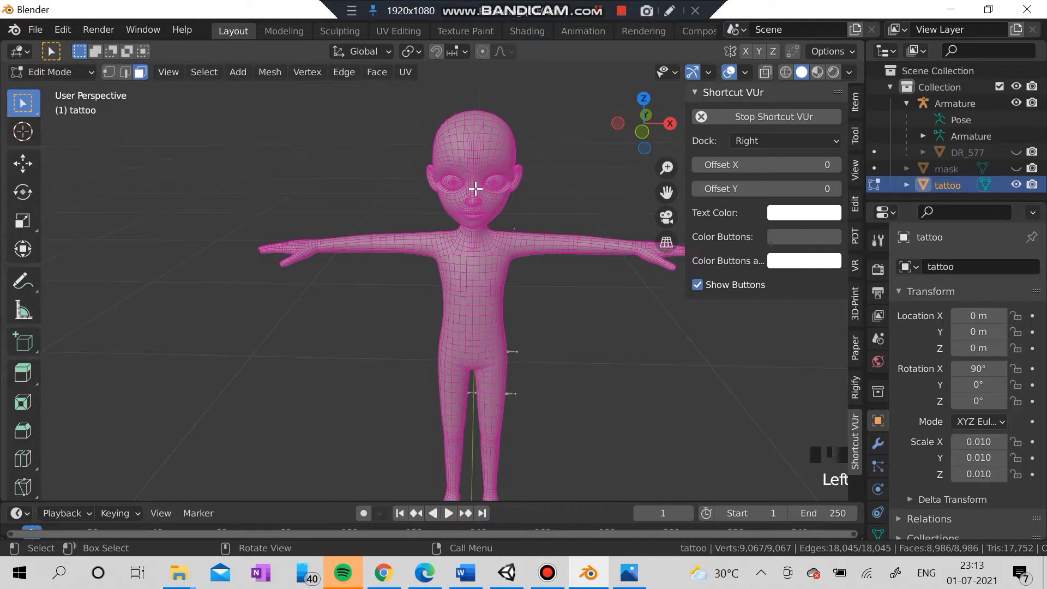
{"action": "scroll", "coordinate": [531, 214], "scroll_direction": "up", "scroll_amount": 4}
{"action": "scroll", "coordinate": [530, 215], "scroll_direction": "down", "scroll_amount": 2}
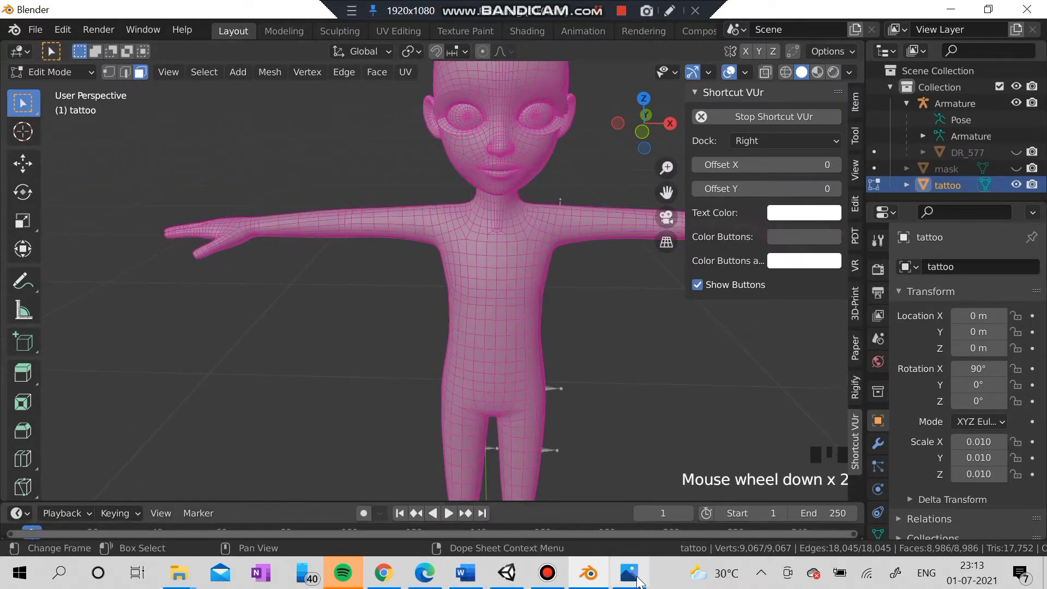
{"action": "left_click", "coordinate": [631, 573]}
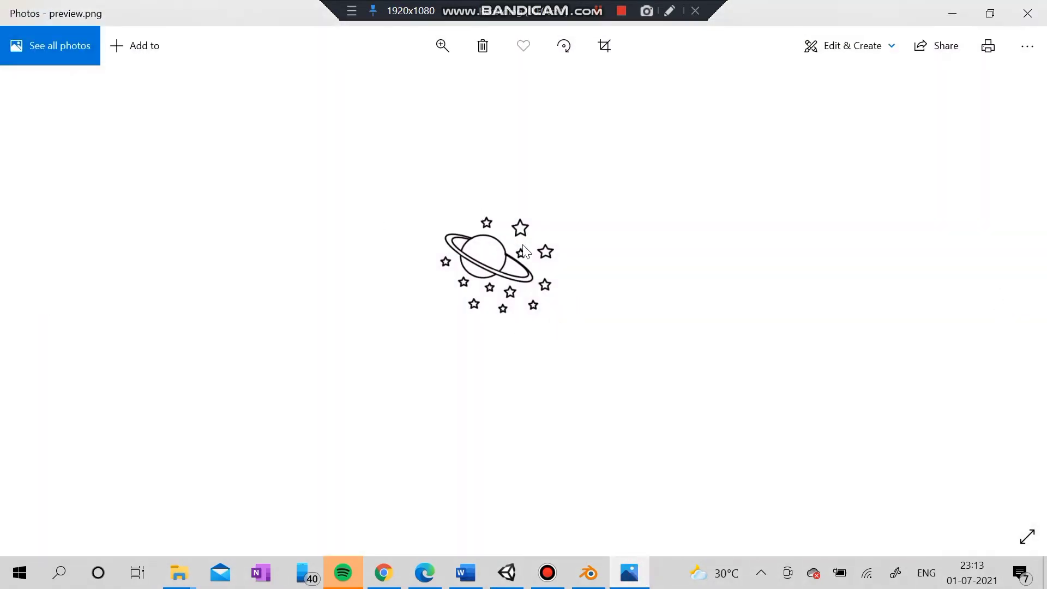
{"action": "left_click", "coordinate": [952, 13]}
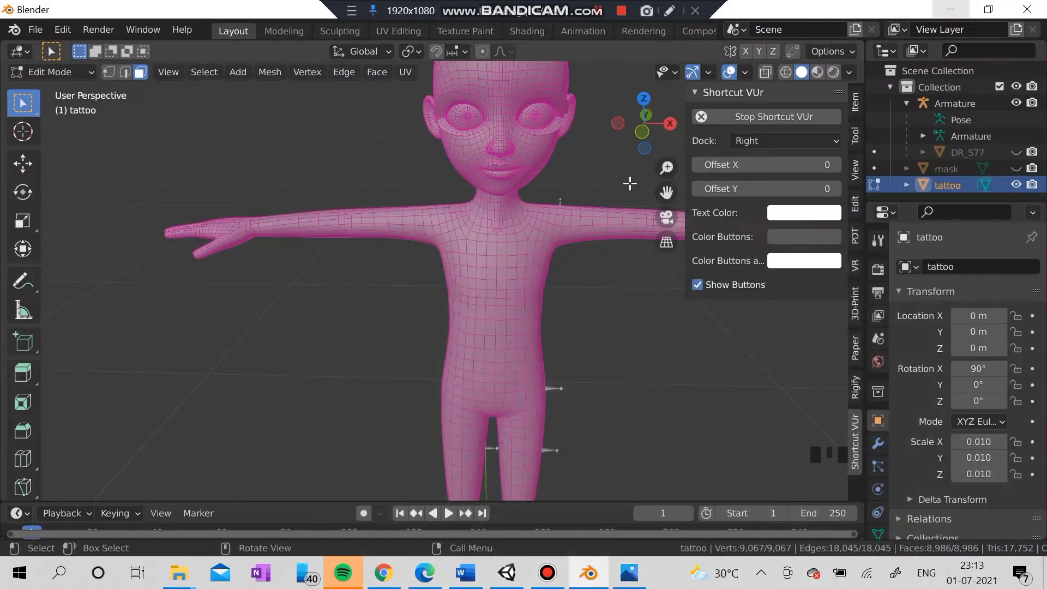
Select two face loops forming a 30-face band around the upper arm.
{"action": "left_click", "coordinate": [592, 219]}
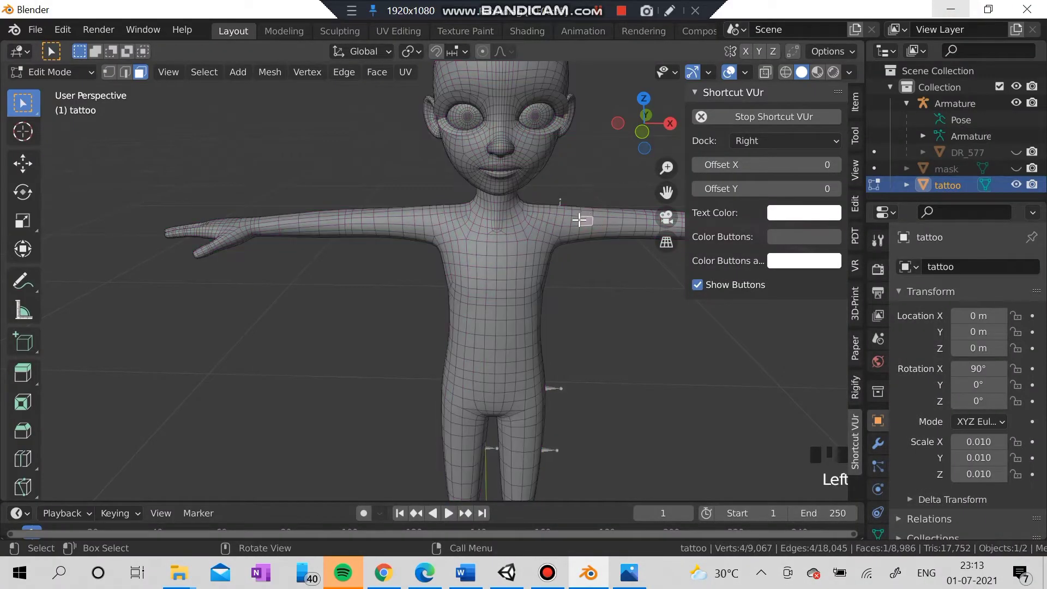
{"action": "left_click", "coordinate": [583, 218], "text": "alt"}
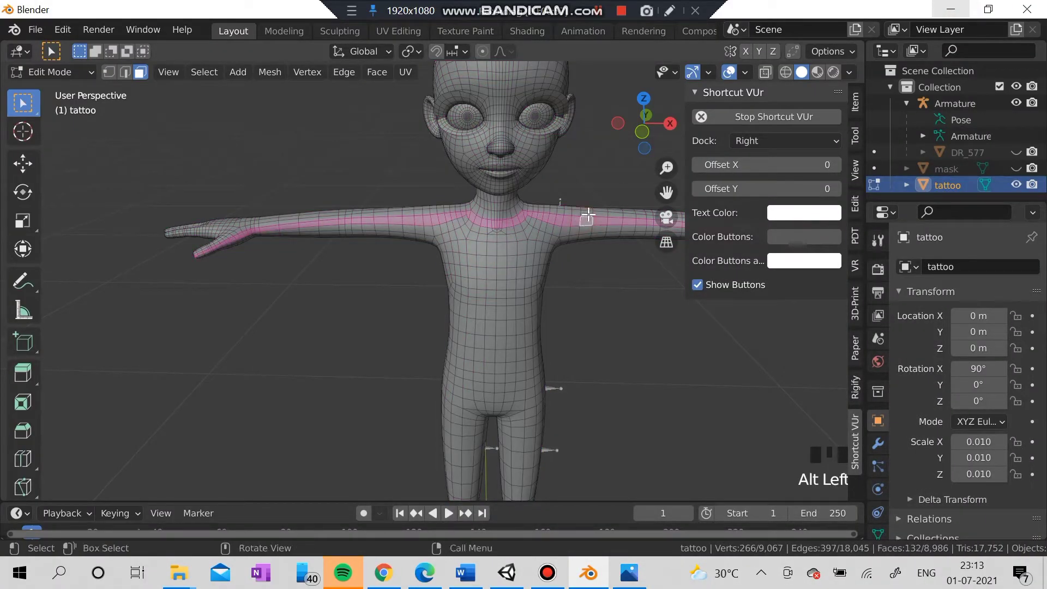
{"action": "left_click", "coordinate": [588, 212]}
{"action": "left_click", "coordinate": [587, 215], "text": "alt"}
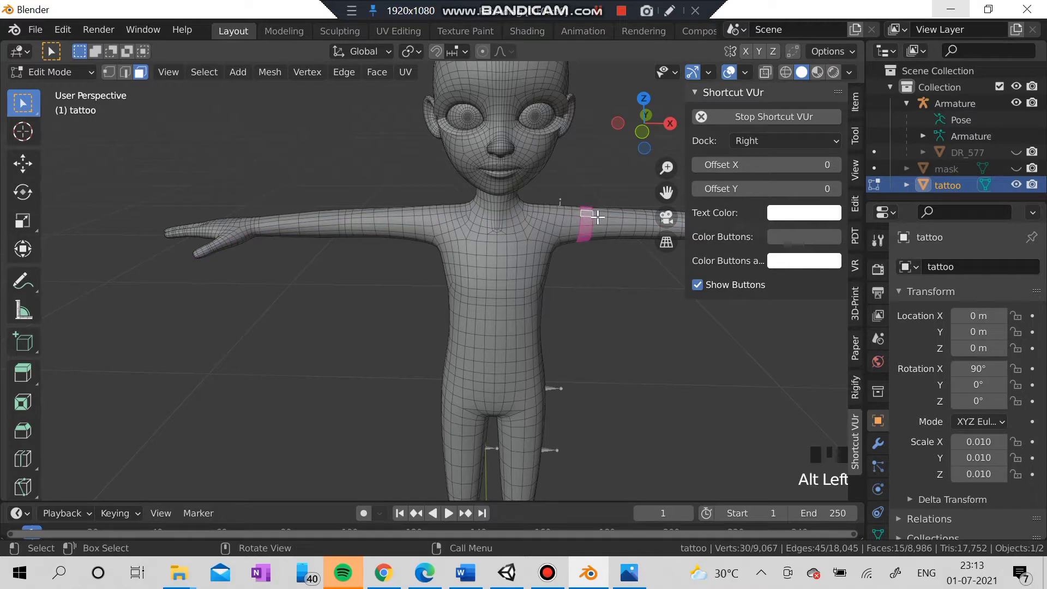
{"action": "left_click", "coordinate": [588, 218], "text": "alt"}
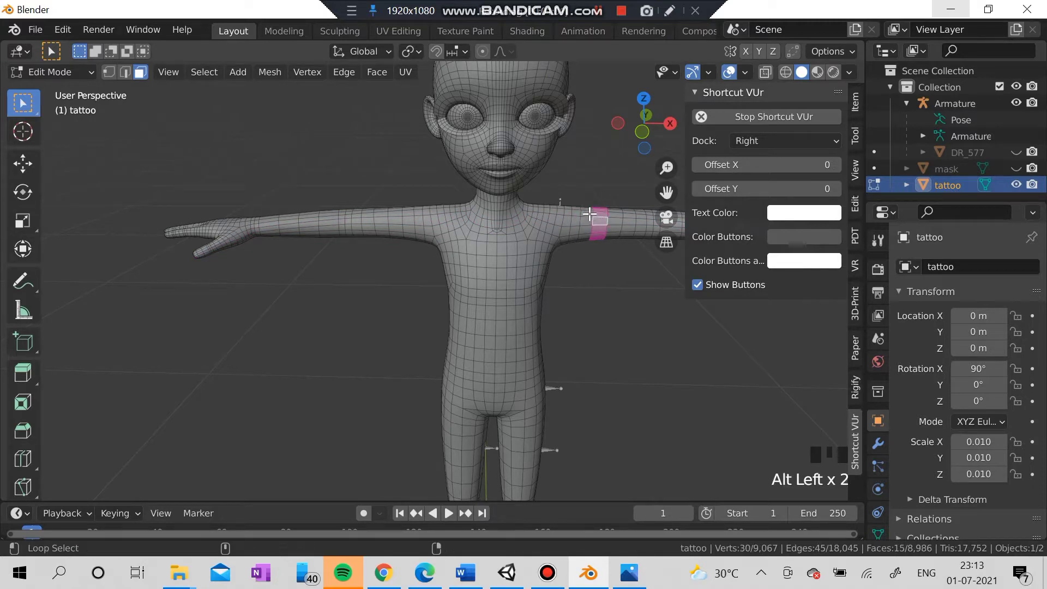
{"action": "left_click", "coordinate": [587, 219], "text": "alt+shift"}
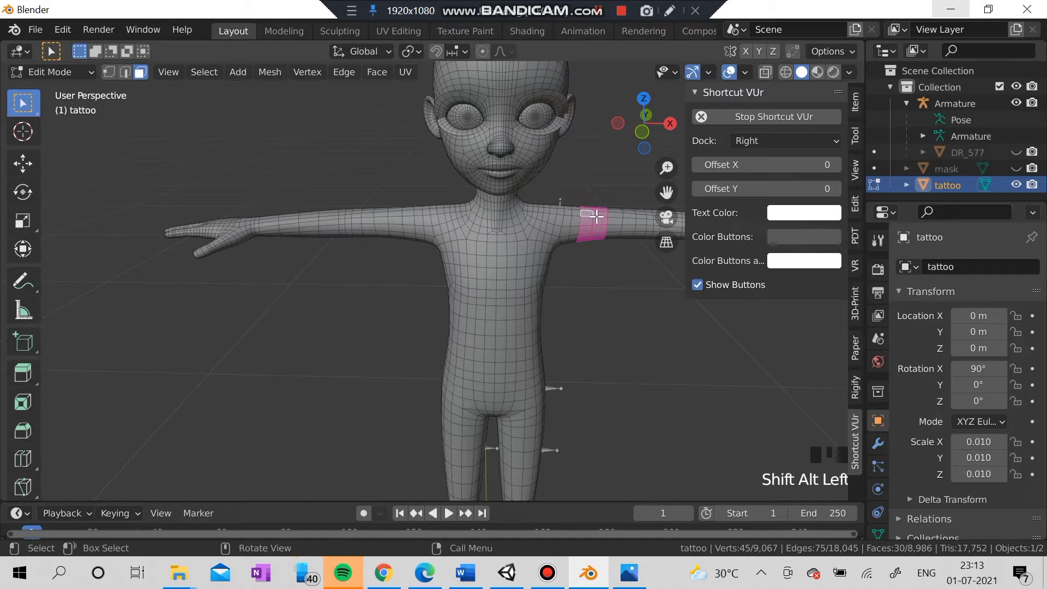
Invert the selection, delete every face outside the arm band, and unhide the mask body.
{"action": "key", "text": "ctrl+i"}
{"action": "key", "text": "Delete"}
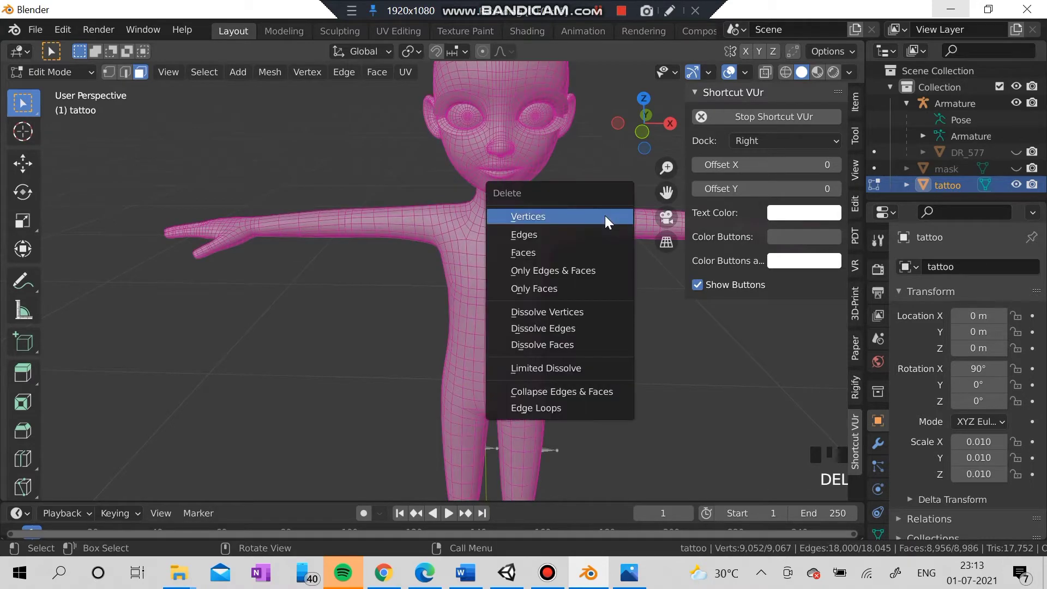
{"action": "left_click", "coordinate": [579, 251]}
{"action": "scroll", "coordinate": [590, 261], "scroll_direction": "down", "scroll_amount": 2}
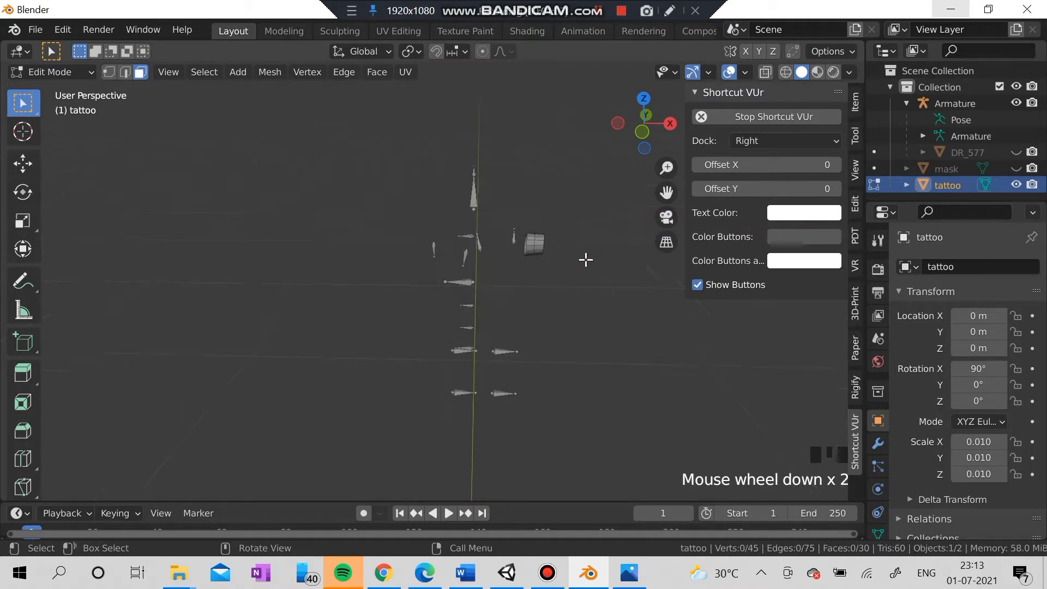
{"action": "middle_click_drag", "start_coordinate": [583, 259], "coordinate": [510, 239]}
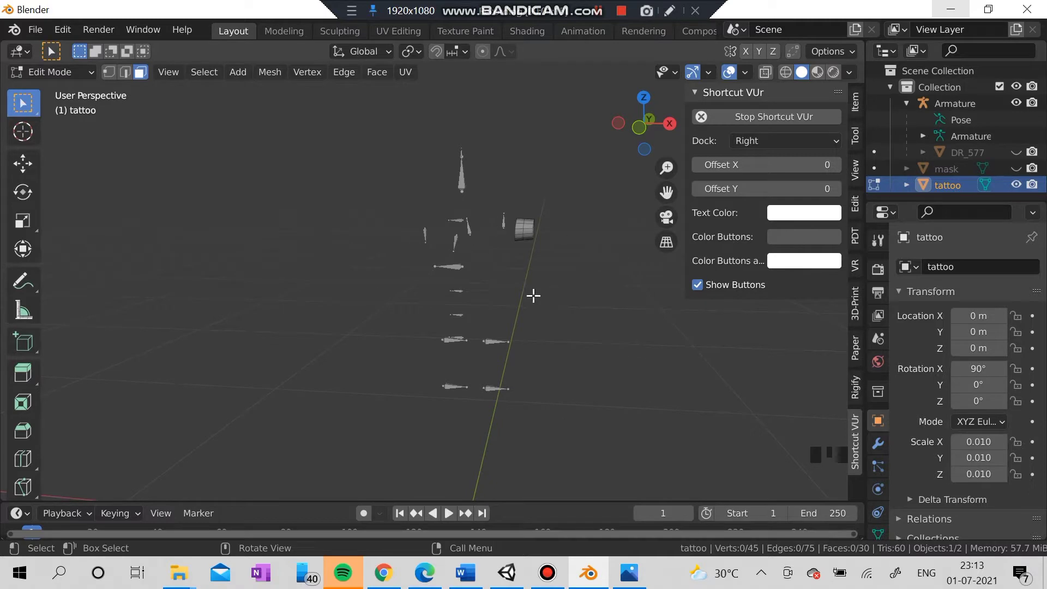
{"action": "scroll", "coordinate": [501, 228], "scroll_direction": "up", "scroll_amount": 4}
{"action": "scroll", "coordinate": [567, 224], "scroll_direction": "down", "scroll_amount": 3}
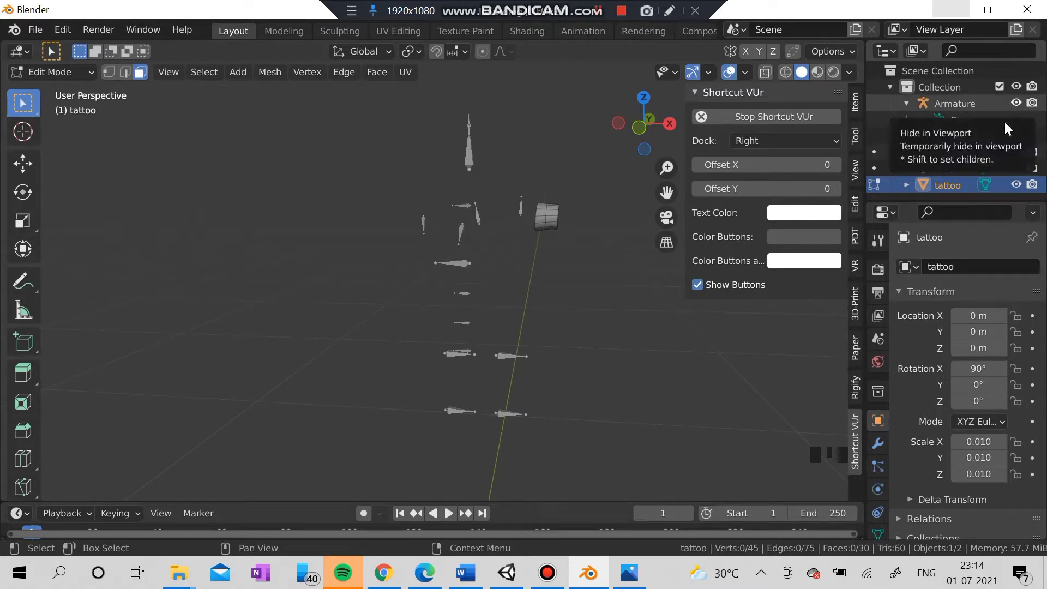
{"action": "left_click", "coordinate": [1015, 169]}
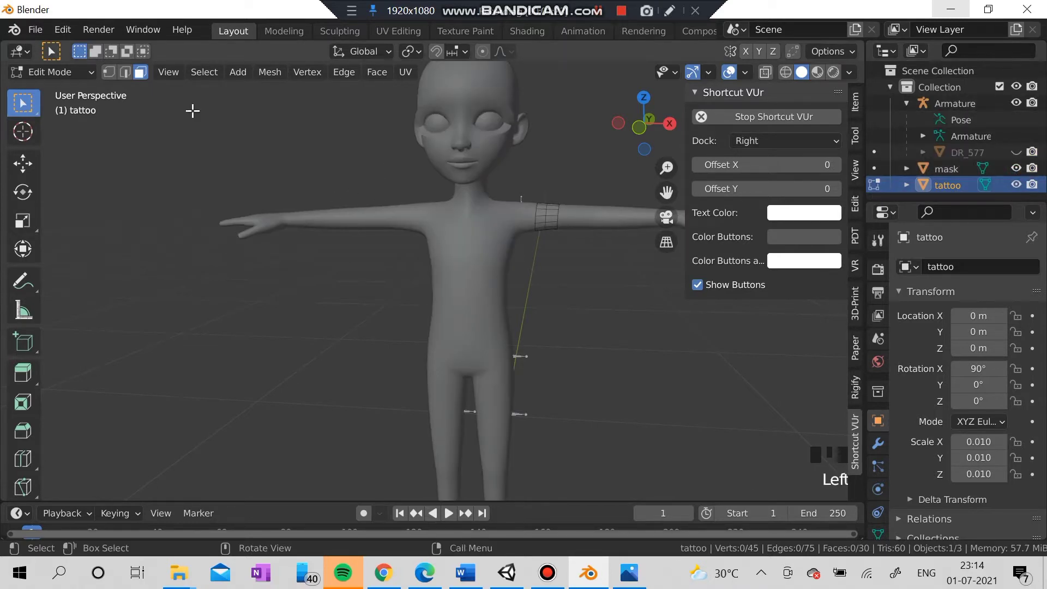
In Sculpt Mode, apply Layer brush strokes to the armband from several angles.
{"action": "mouse_move", "coordinate": [52, 72]}
{"action": "left_mouse_down"}
{"action": "mouse_move", "coordinate": [38, 79]}
{"action": "mouse_move", "coordinate": [46, 131]}
{"action": "left_mouse_up"}
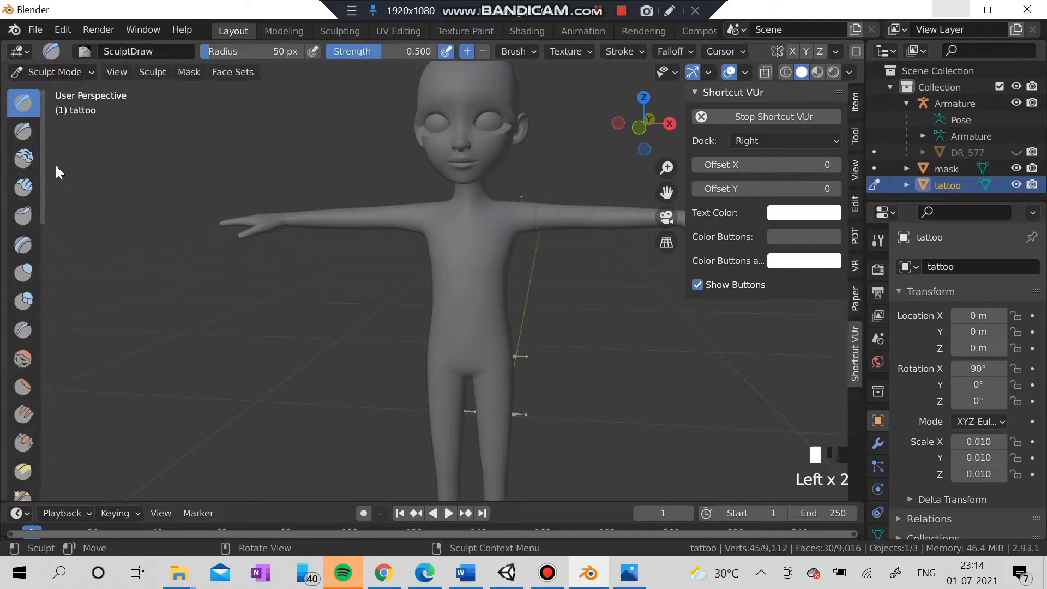
{"action": "left_click", "coordinate": [23, 244]}
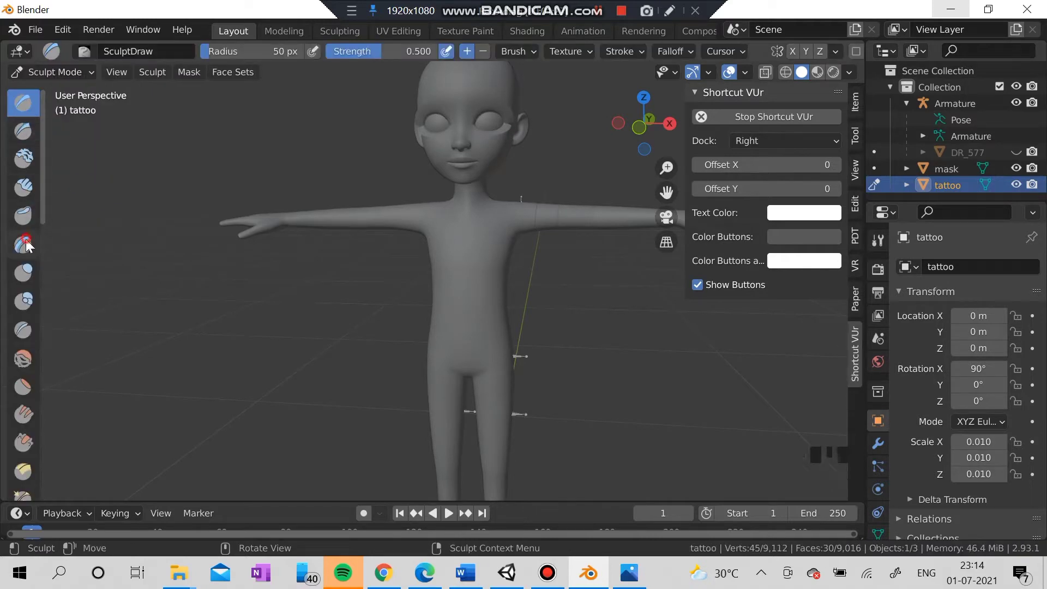
{"action": "left_click", "coordinate": [540, 215]}
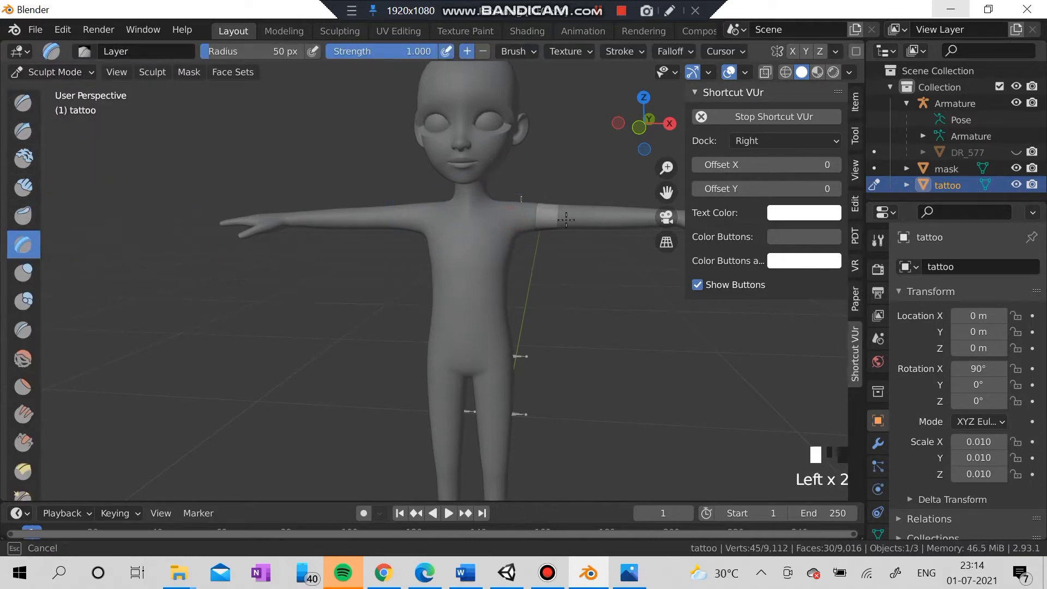
{"action": "middle_click_drag", "start_coordinate": [540, 215], "coordinate": [258, 235]}
{"action": "left_click", "coordinate": [258, 235]}
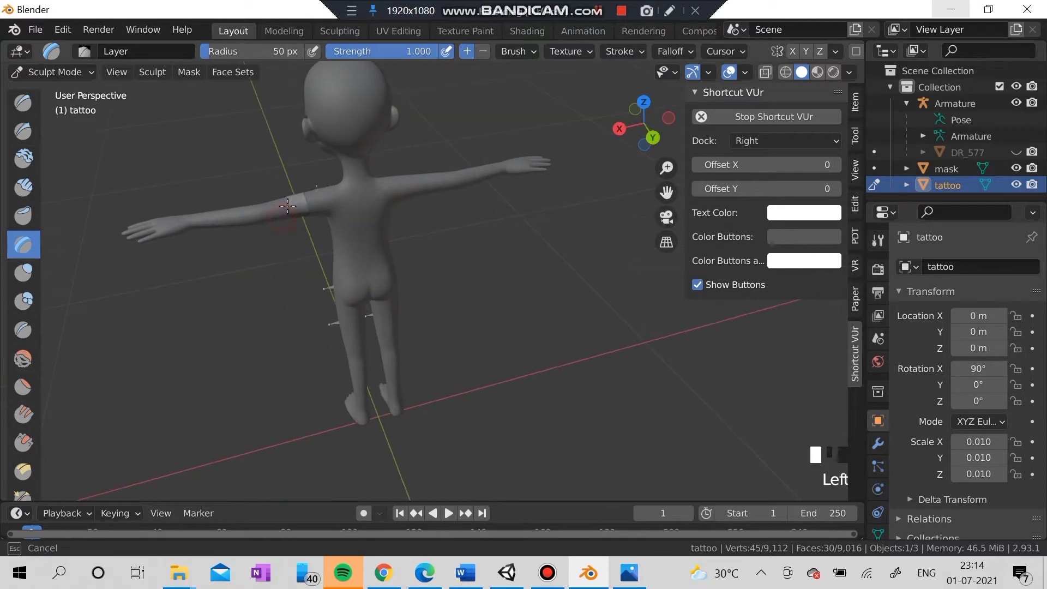
{"action": "middle_click_drag", "start_coordinate": [300, 202], "coordinate": [252, 384]}
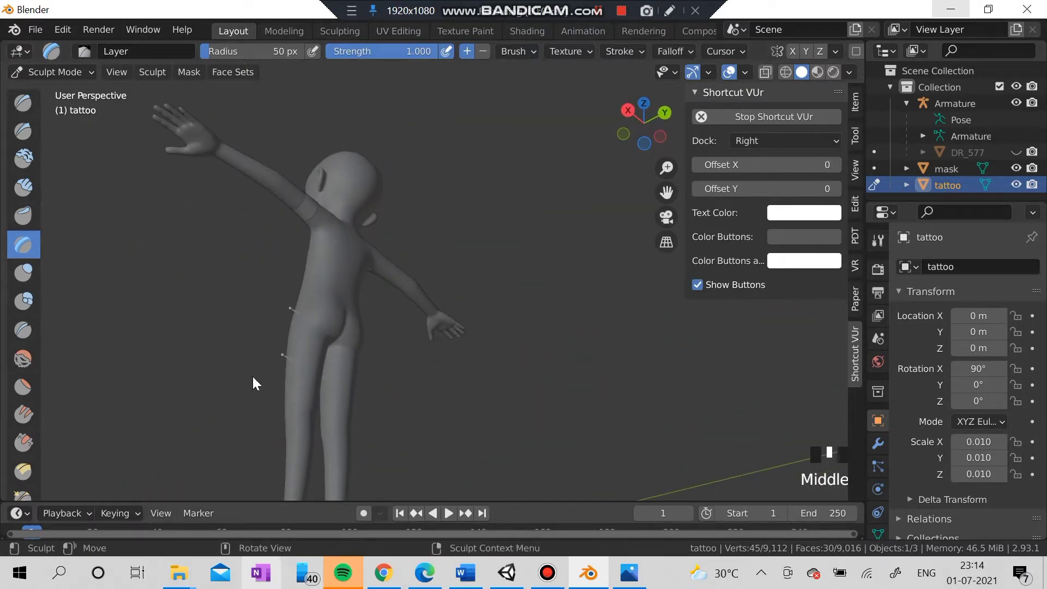
{"action": "left_click", "coordinate": [312, 226]}
{"action": "mouse_move", "coordinate": [313, 226]}
{"action": "middle_mouse_down"}
{"action": "mouse_move", "coordinate": [538, 353]}
{"action": "mouse_move", "coordinate": [517, 244]}
{"action": "mouse_move", "coordinate": [515, 139]}
{"action": "mouse_move", "coordinate": [308, 249]}
{"action": "mouse_move", "coordinate": [393, 257]}
{"action": "mouse_move", "coordinate": [574, 308]}
{"action": "mouse_move", "coordinate": [353, 182]}
{"action": "middle_mouse_up"}
{"action": "left_click", "coordinate": [517, 244]}
{"action": "left_click", "coordinate": [516, 139]}
{"action": "left_click", "coordinate": [308, 239]}
Return the tattoo to Object Mode and reselect the armband.
{"action": "left_click", "coordinate": [21, 51]}
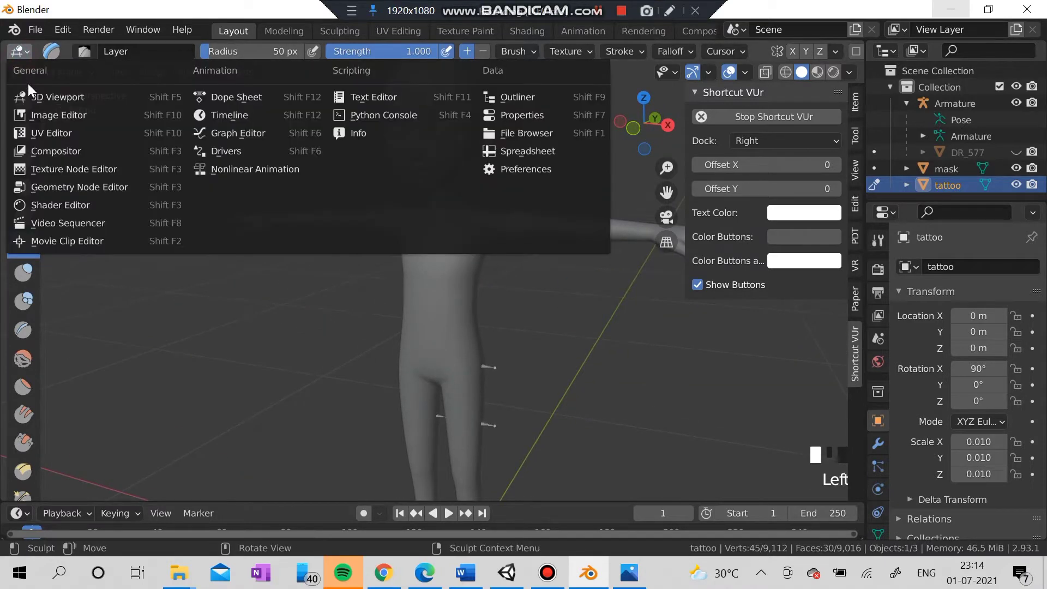
{"action": "left_click", "coordinate": [91, 291]}
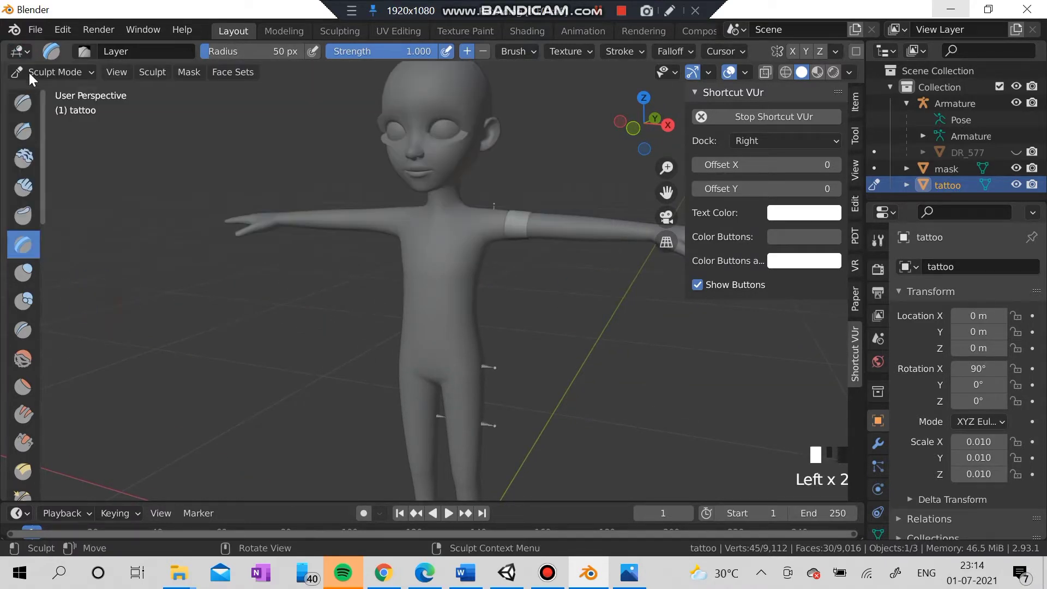
{"action": "mouse_move", "coordinate": [28, 73]}
{"action": "left_mouse_down"}
{"action": "mouse_move", "coordinate": [27, 103]}
{"action": "mouse_move", "coordinate": [33, 88]}
{"action": "left_mouse_up"}
{"action": "left_click", "coordinate": [473, 299]}
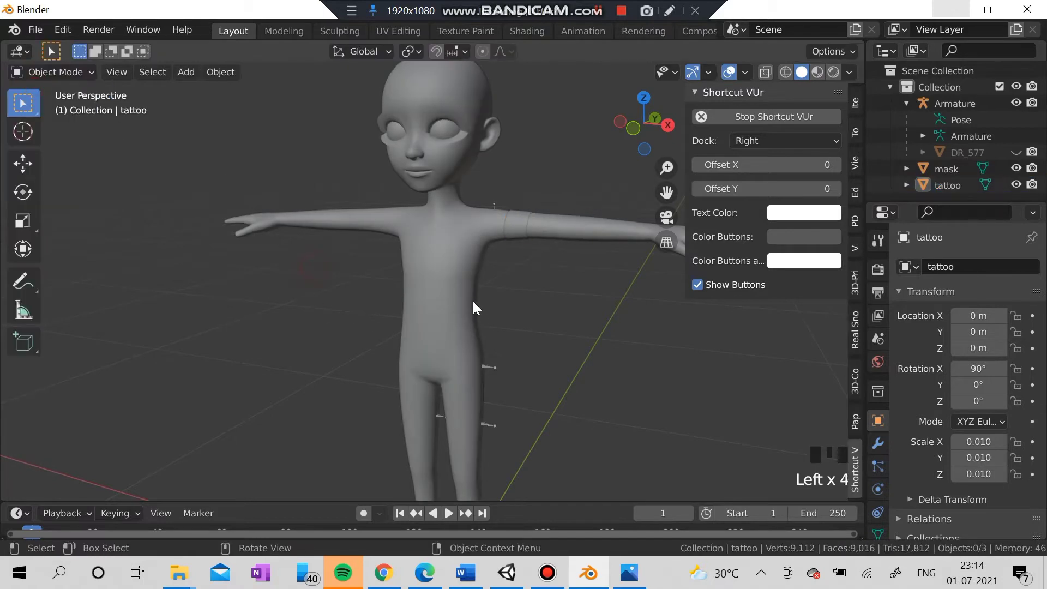
{"action": "middle_click_drag", "start_coordinate": [472, 299], "coordinate": [536, 220]}
{"action": "left_click", "coordinate": [537, 221]}
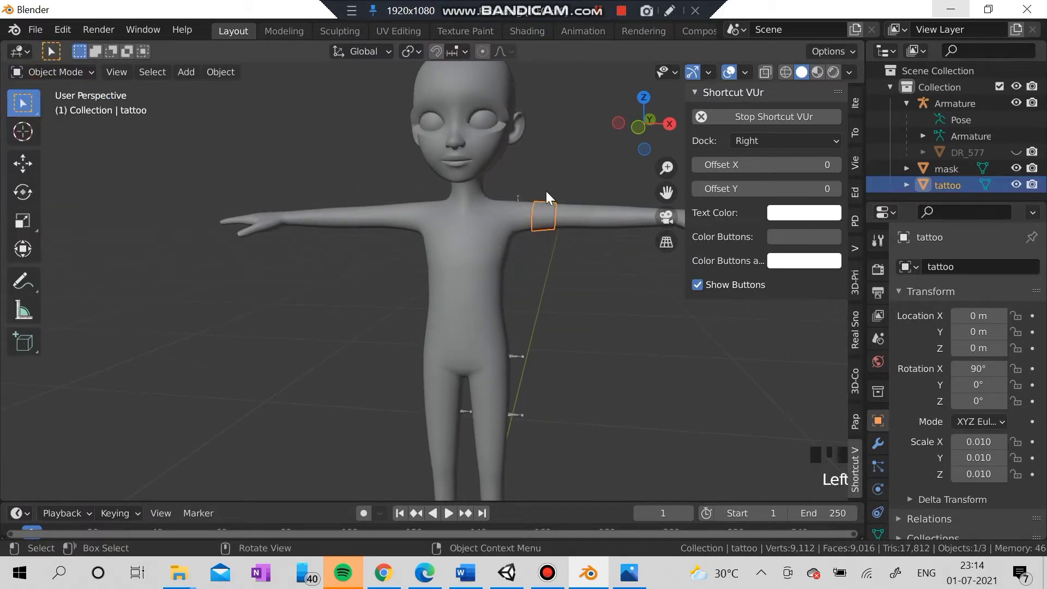
Select the mask body, switch to Vertex Paint, and choose the Add brush.
{"action": "left_click", "coordinate": [553, 161]}
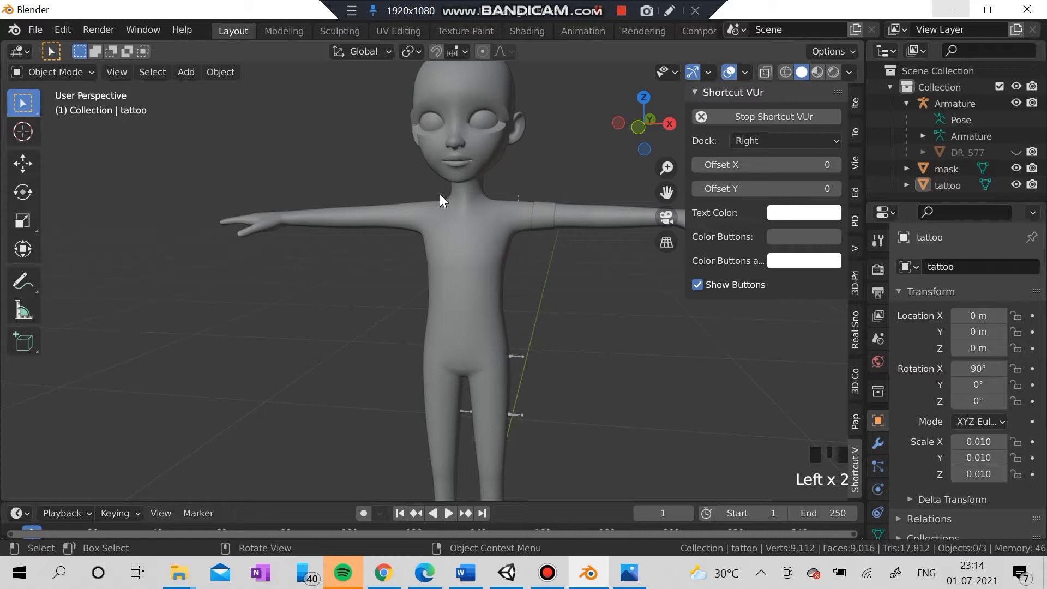
{"action": "left_click", "coordinate": [547, 222]}
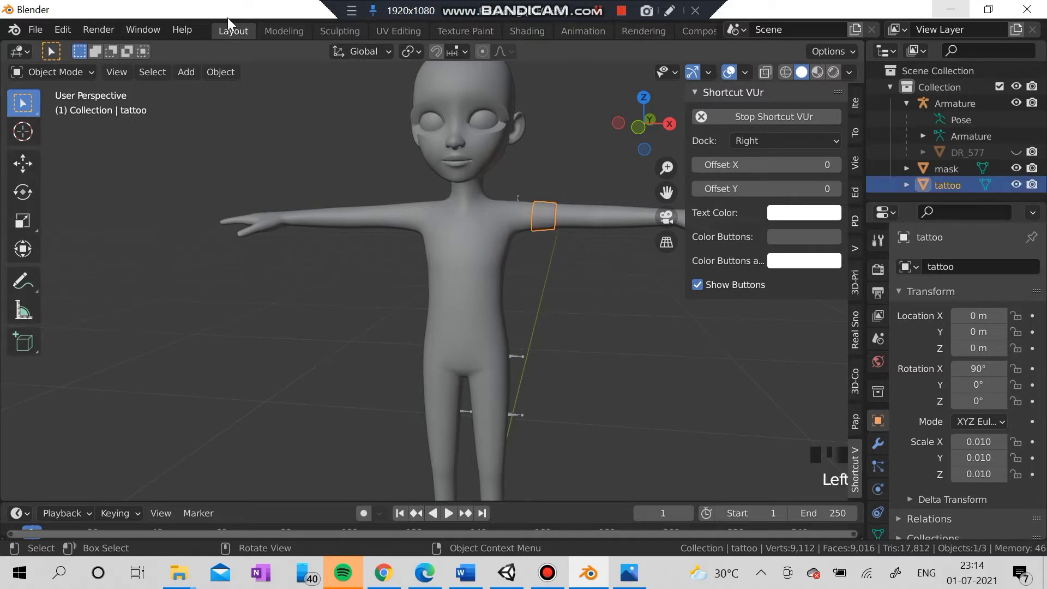
{"action": "left_click", "coordinate": [439, 275]}
{"action": "left_click", "coordinate": [48, 73]}
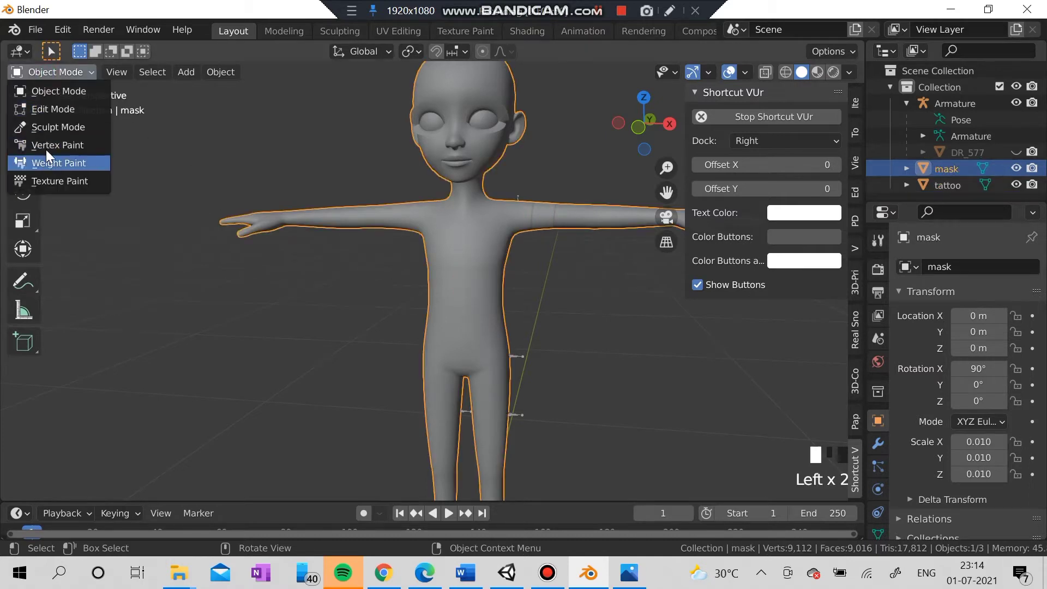
{"action": "left_click", "coordinate": [50, 144]}
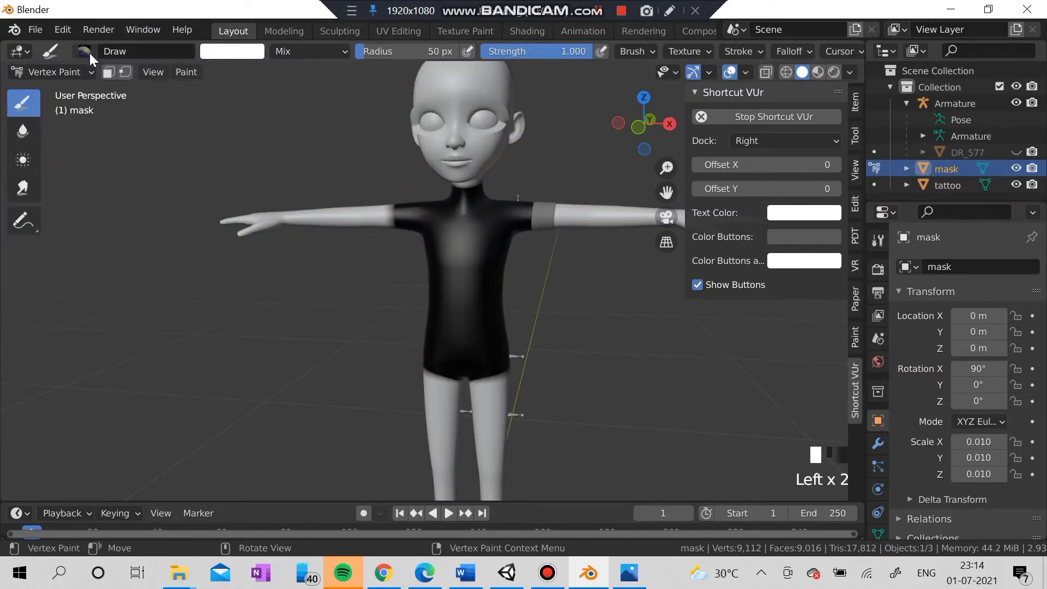
{"action": "left_click", "coordinate": [85, 51]}
{"action": "left_click", "coordinate": [498, 107]}
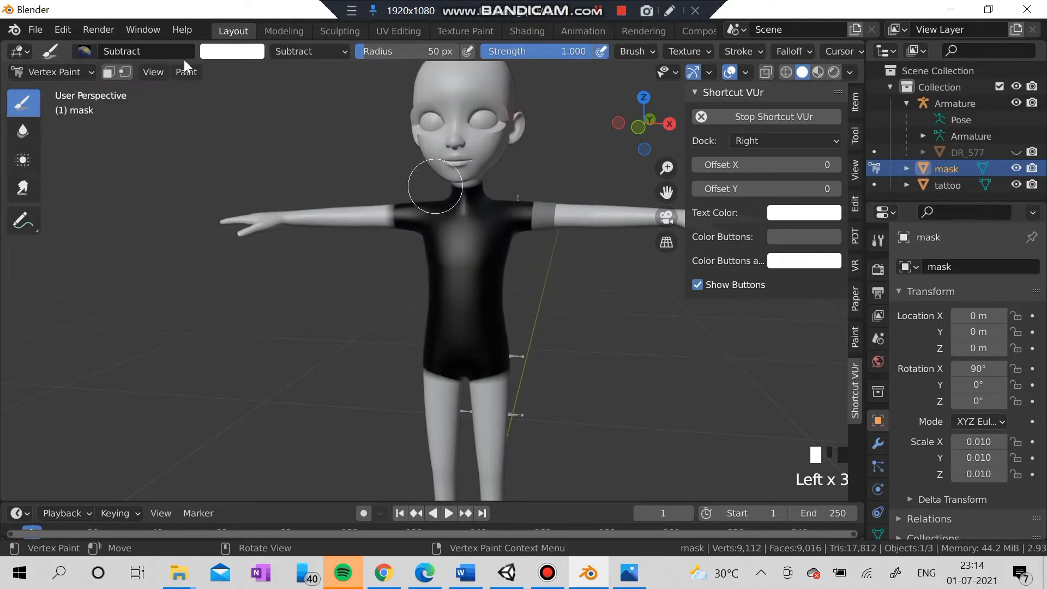
{"action": "left_click", "coordinate": [83, 51]}
{"action": "left_click", "coordinate": [107, 106]}
Paint white over the shorts' waistband, the black shirt and the shoulder.
{"action": "mouse_move", "coordinate": [382, 366]}
{"action": "left_mouse_down"}
{"action": "mouse_move", "coordinate": [569, 373]}
{"action": "mouse_move", "coordinate": [412, 362]}
{"action": "mouse_move", "coordinate": [344, 332]}
{"action": "mouse_move", "coordinate": [355, 287]}
{"action": "mouse_move", "coordinate": [386, 266]}
{"action": "left_mouse_up"}
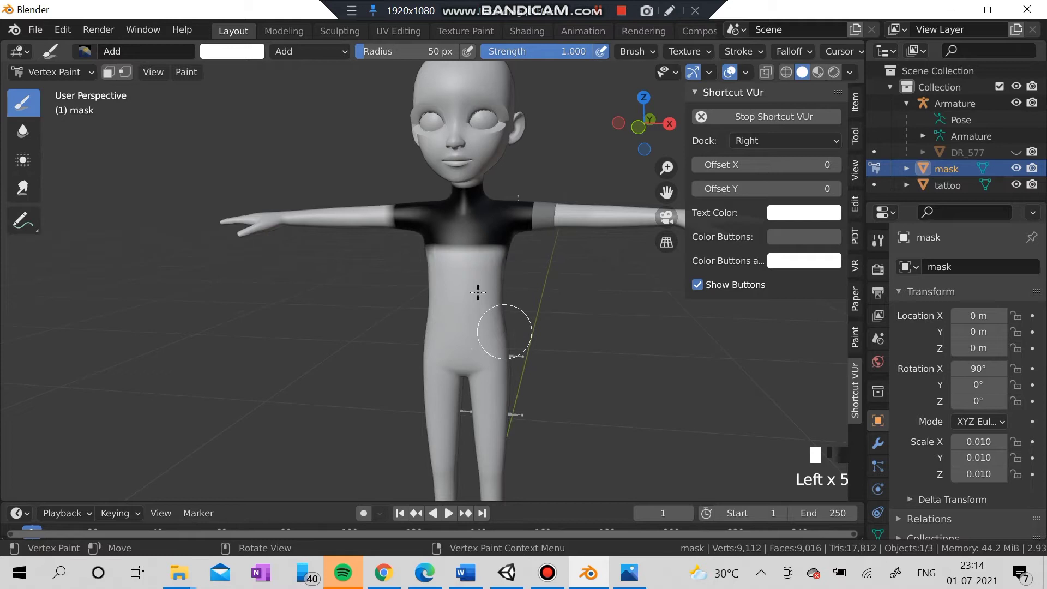
{"action": "mouse_move", "coordinate": [478, 293]}
{"action": "left_mouse_down"}
{"action": "mouse_move", "coordinate": [437, 261]}
{"action": "mouse_move", "coordinate": [436, 245]}
{"action": "mouse_move", "coordinate": [395, 223]}
{"action": "mouse_move", "coordinate": [421, 255]}
{"action": "mouse_move", "coordinate": [474, 198]}
{"action": "mouse_move", "coordinate": [468, 240]}
{"action": "mouse_move", "coordinate": [481, 205]}
{"action": "mouse_move", "coordinate": [494, 229]}
{"action": "mouse_move", "coordinate": [500, 198]}
{"action": "left_mouse_up"}
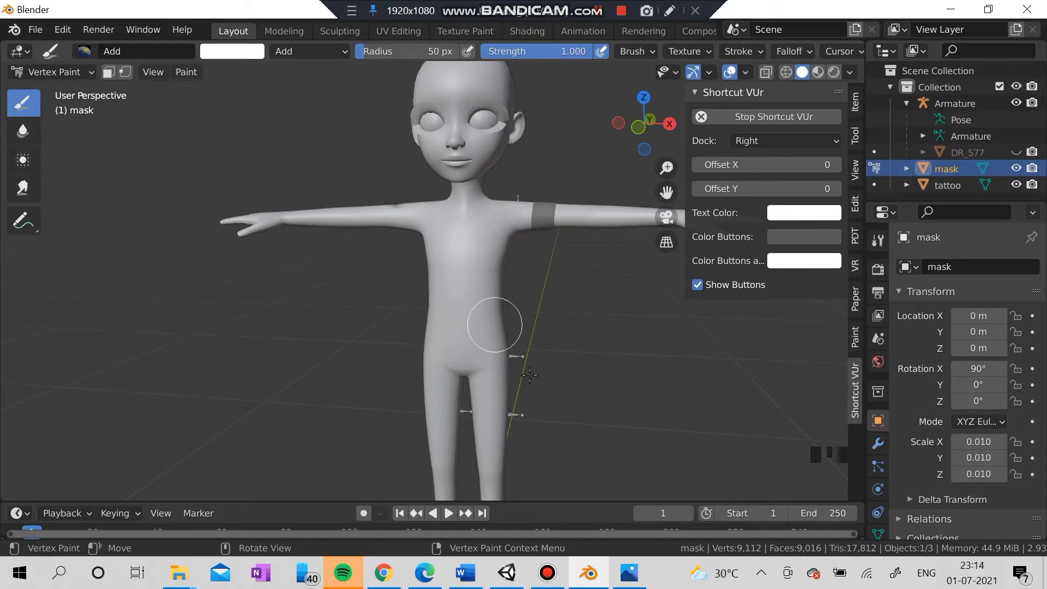
{"action": "middle_click_drag", "start_coordinate": [529, 375], "coordinate": [486, 249]}
{"action": "left_click", "coordinate": [482, 230]}
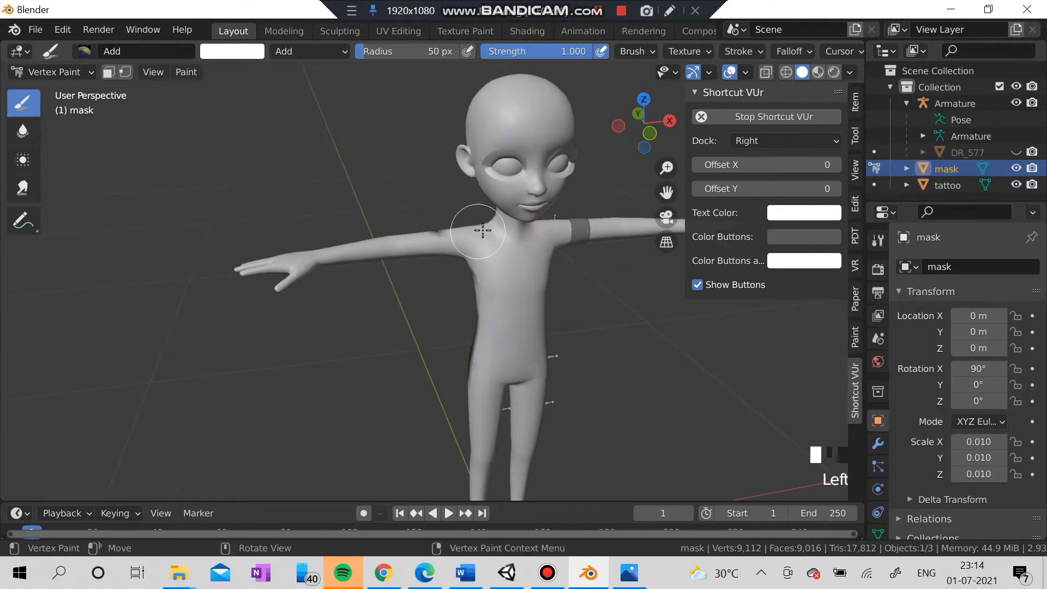
{"action": "middle_click_drag", "start_coordinate": [416, 240], "coordinate": [510, 306]}
{"action": "left_click", "coordinate": [507, 328]}
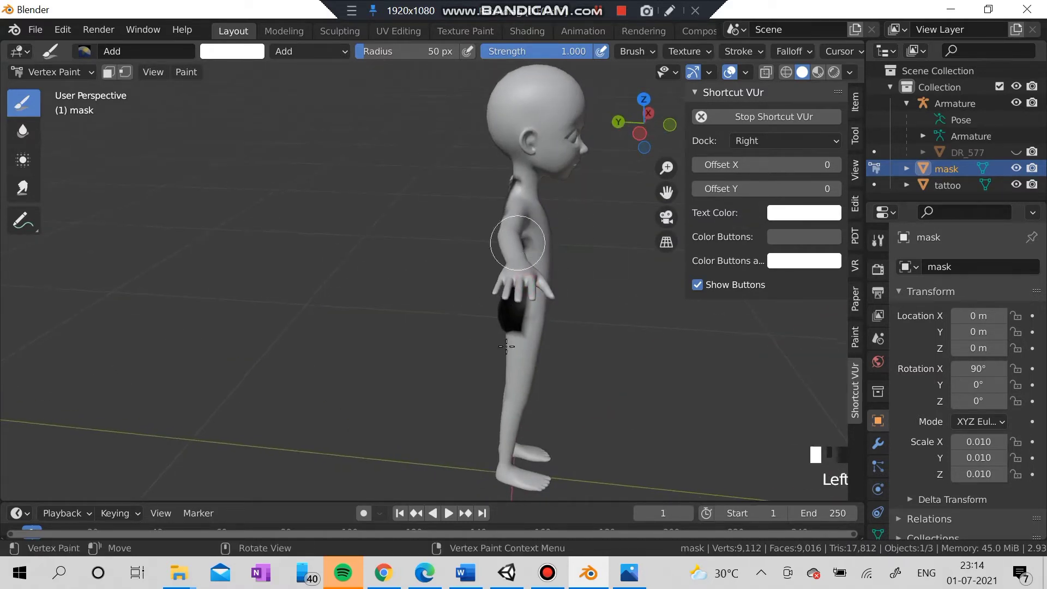
Paint white over the lower and upper back and the dark streak near the arm.
{"action": "middle_click_drag", "start_coordinate": [514, 239], "coordinate": [533, 299]}
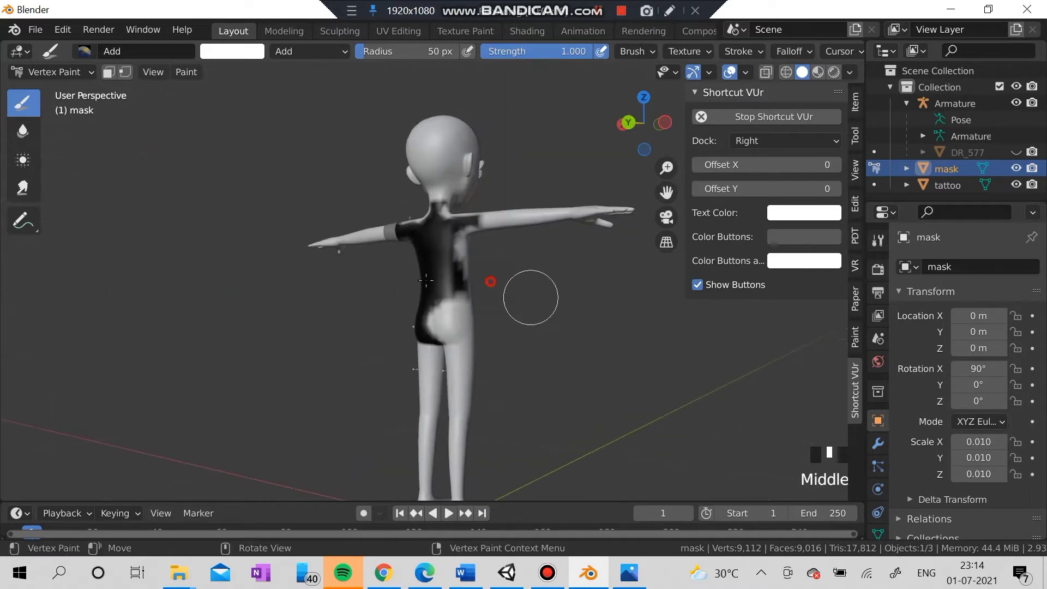
{"action": "left_click_drag", "start_coordinate": [431, 339], "coordinate": [404, 342]}
{"action": "mouse_move", "coordinate": [448, 332]}
{"action": "middle_mouse_down"}
{"action": "mouse_move", "coordinate": [409, 455]}
{"action": "mouse_move", "coordinate": [428, 281]}
{"action": "middle_mouse_up"}
{"action": "left_click", "coordinate": [409, 456]}
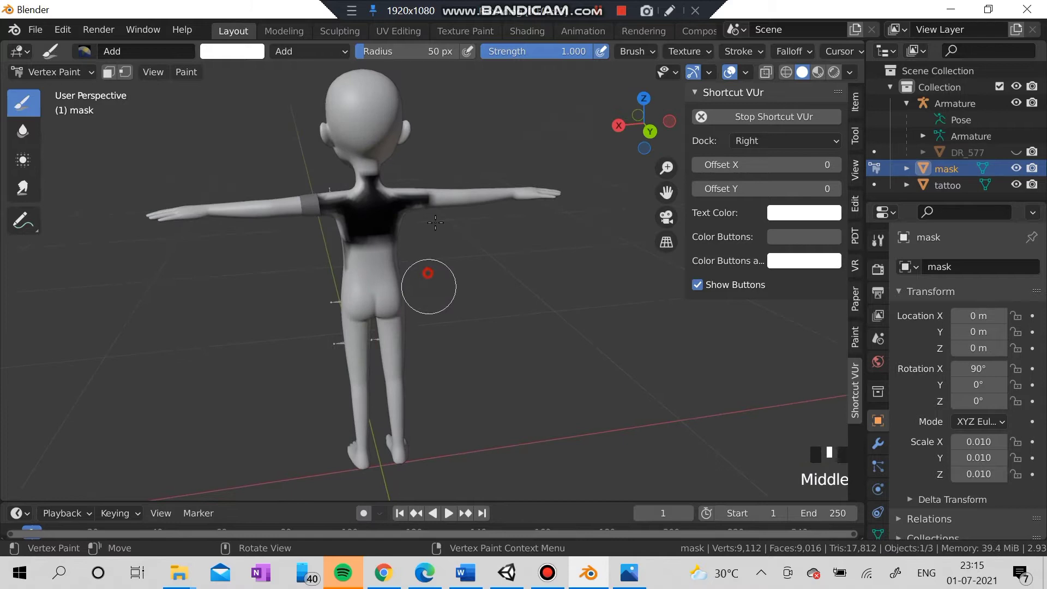
{"action": "mouse_move", "coordinate": [422, 218]}
{"action": "left_mouse_down"}
{"action": "mouse_move", "coordinate": [392, 210]}
{"action": "mouse_move", "coordinate": [402, 173]}
{"action": "mouse_move", "coordinate": [391, 197]}
{"action": "mouse_move", "coordinate": [381, 159]}
{"action": "mouse_move", "coordinate": [371, 185]}
{"action": "left_mouse_up"}
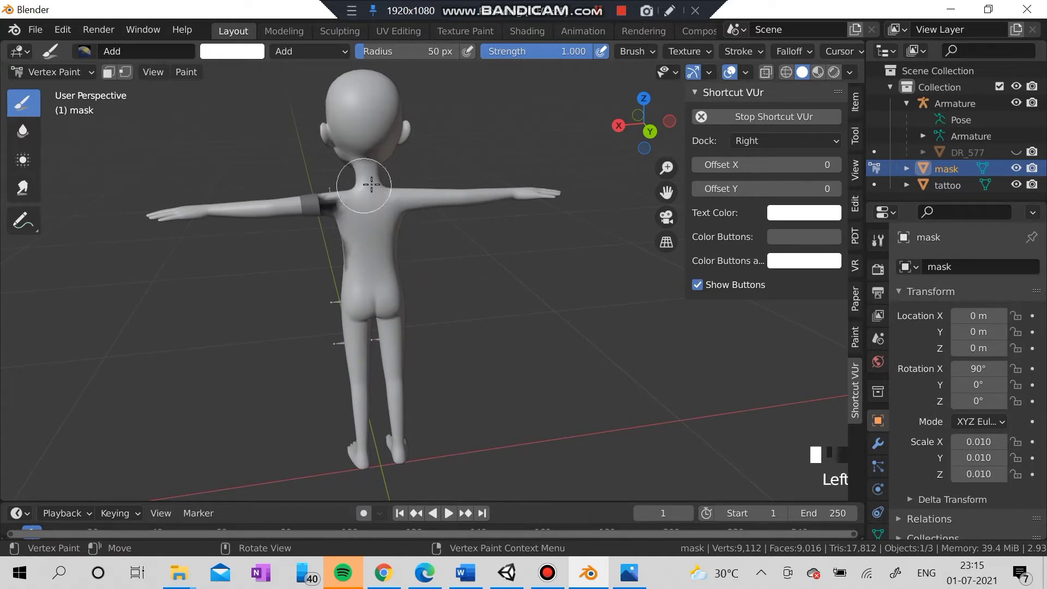
{"action": "mouse_move", "coordinate": [346, 231]}
{"action": "left_mouse_down"}
{"action": "mouse_move", "coordinate": [345, 281]}
{"action": "mouse_move", "coordinate": [323, 266]}
{"action": "mouse_move", "coordinate": [323, 228]}
{"action": "left_mouse_up"}
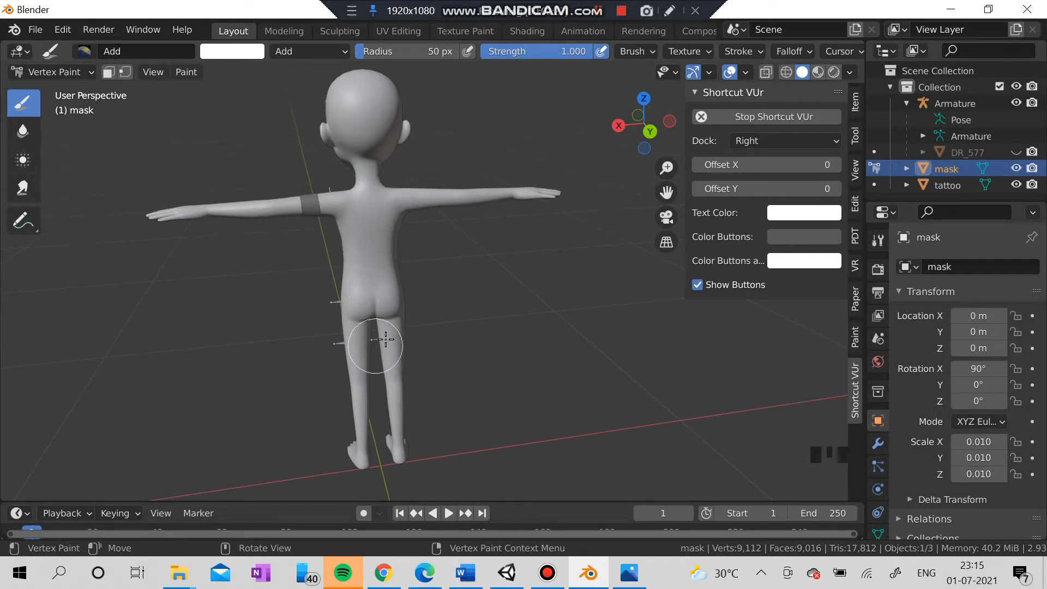
{"action": "middle_click_drag", "start_coordinate": [385, 339], "coordinate": [572, 292]}
{"action": "left_click", "coordinate": [286, 246]}
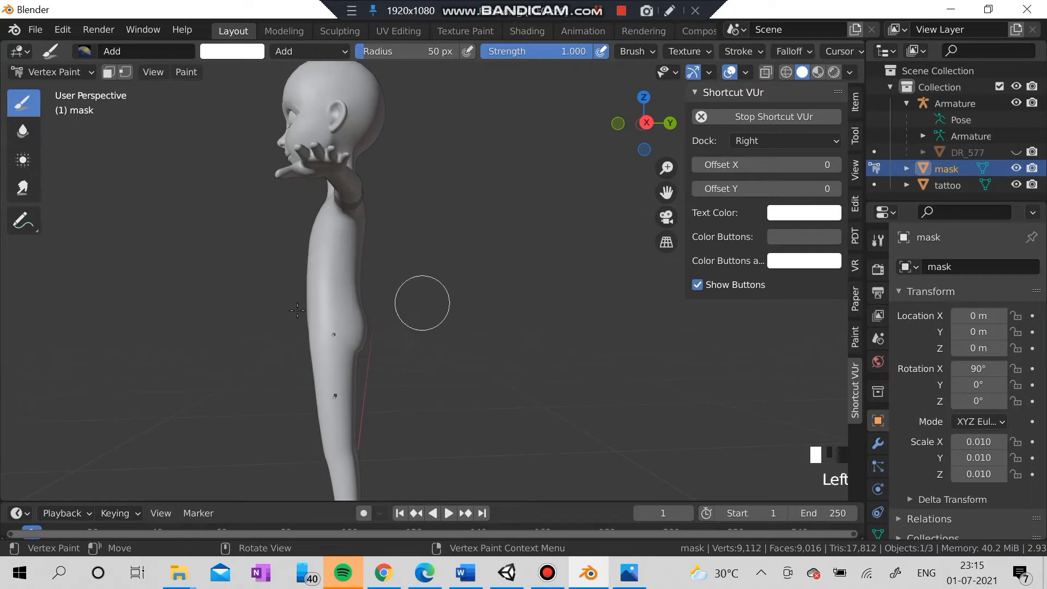
{"action": "middle_click_drag", "start_coordinate": [297, 310], "coordinate": [794, 350]}
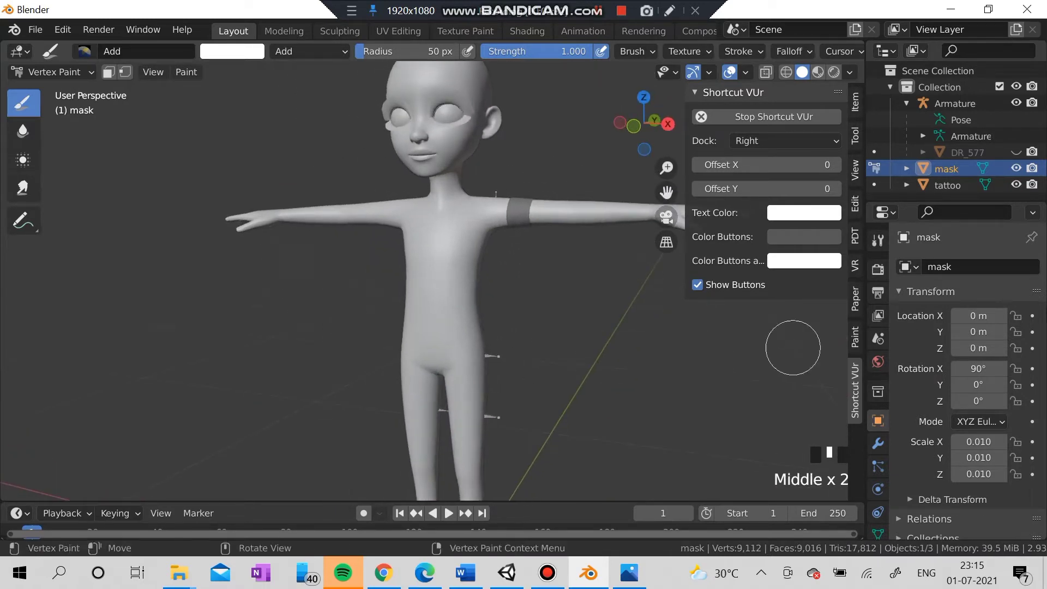
Hide the tattoo armband and set the Vertex Paint brush to Subtract.
{"action": "left_click", "coordinate": [1015, 169]}
{"action": "left_click", "coordinate": [1016, 169]}
{"action": "left_click", "coordinate": [1015, 185]}
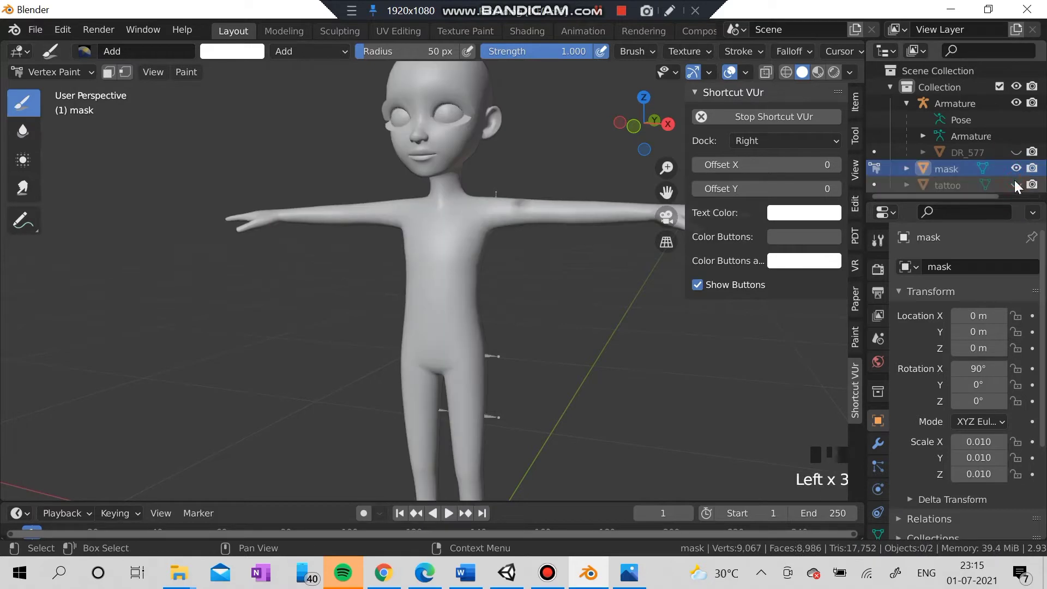
{"action": "left_click", "coordinate": [88, 52]}
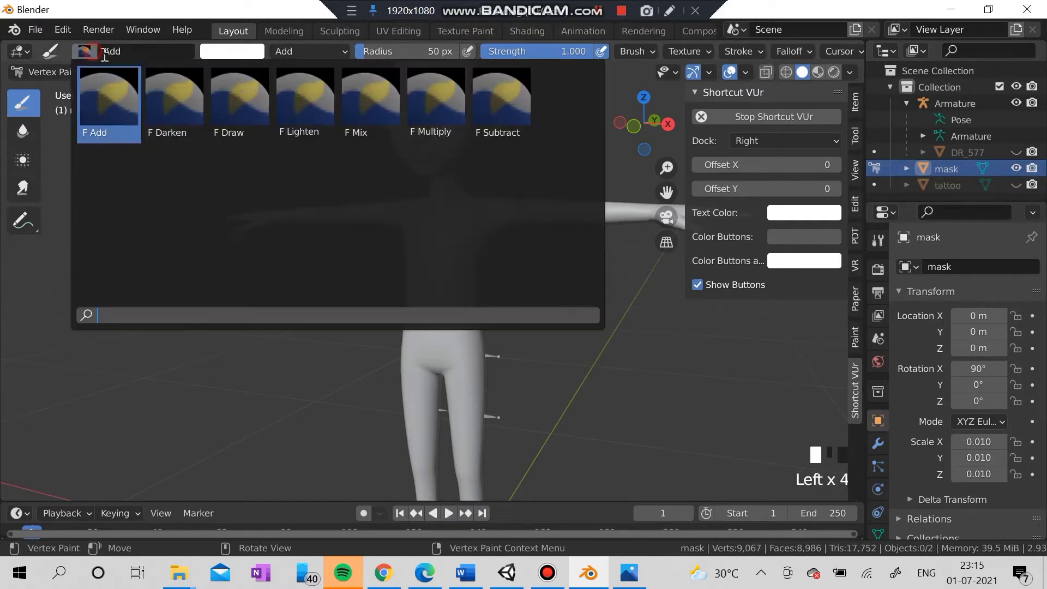
{"action": "left_click", "coordinate": [500, 101]}
Unhide the tattoo and paint a subtract stroke over the mask's armband area.
{"action": "left_click", "coordinate": [1016, 186]}
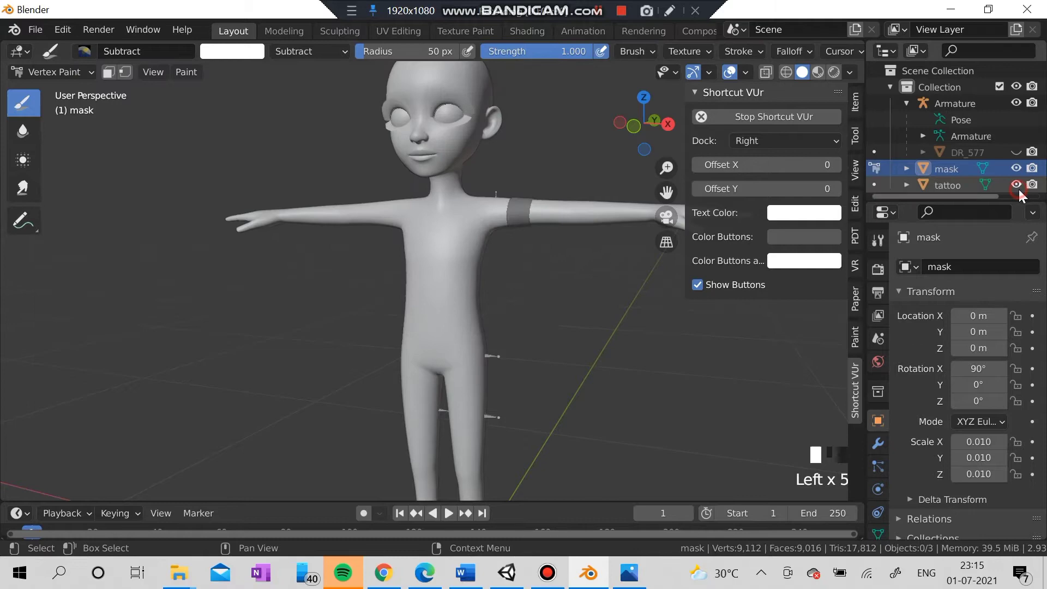
{"action": "scroll", "coordinate": [507, 225], "scroll_direction": "up", "scroll_amount": 4}
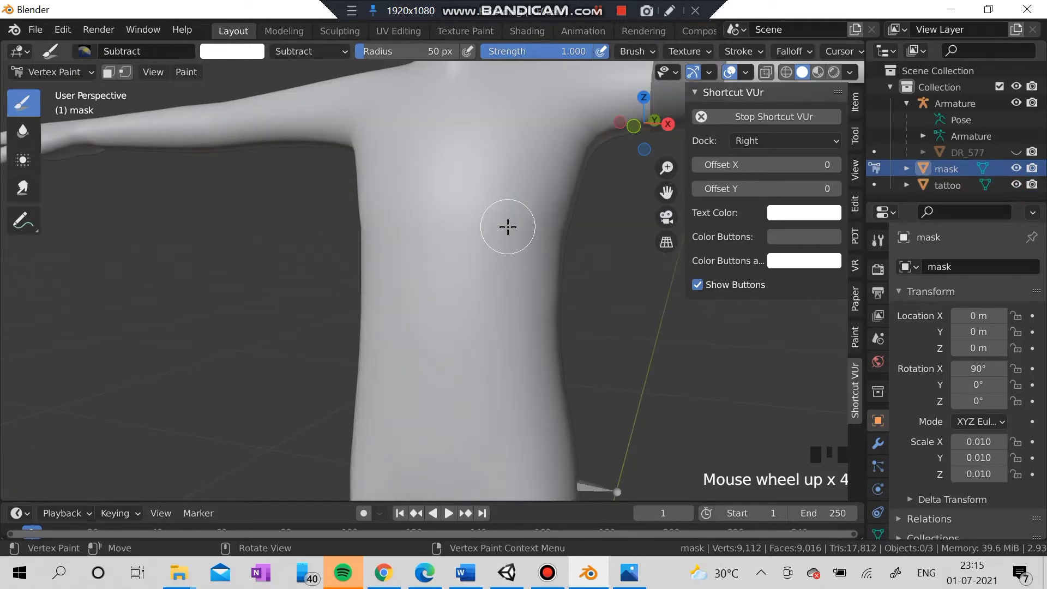
{"action": "middle_click_drag", "start_coordinate": [508, 226], "coordinate": [589, 300]}
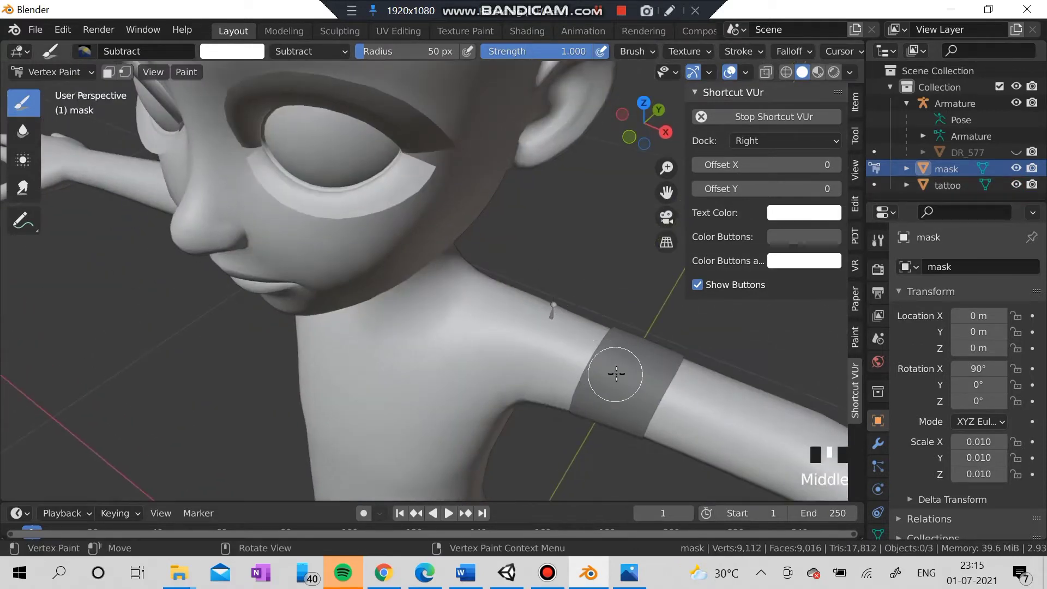
{"action": "left_click_drag", "start_coordinate": [615, 374], "coordinate": [635, 355]}
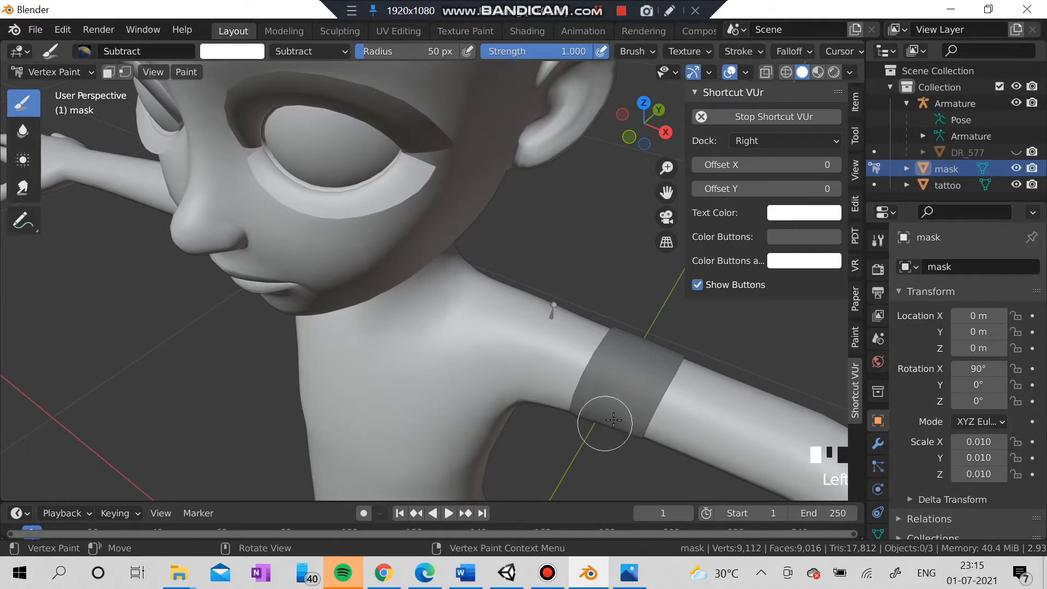
From behind, paint a stroke down the armband, undo it, and repaint it.
{"action": "middle_click_drag", "start_coordinate": [613, 419], "coordinate": [177, 222]}
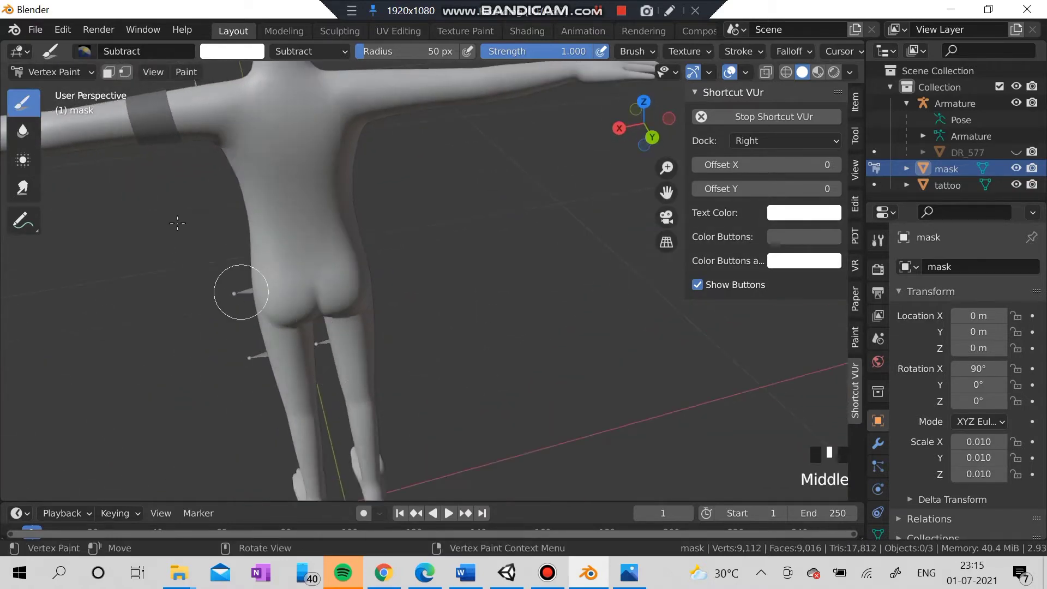
{"action": "scroll", "coordinate": [148, 97], "scroll_direction": "up", "scroll_amount": 2}
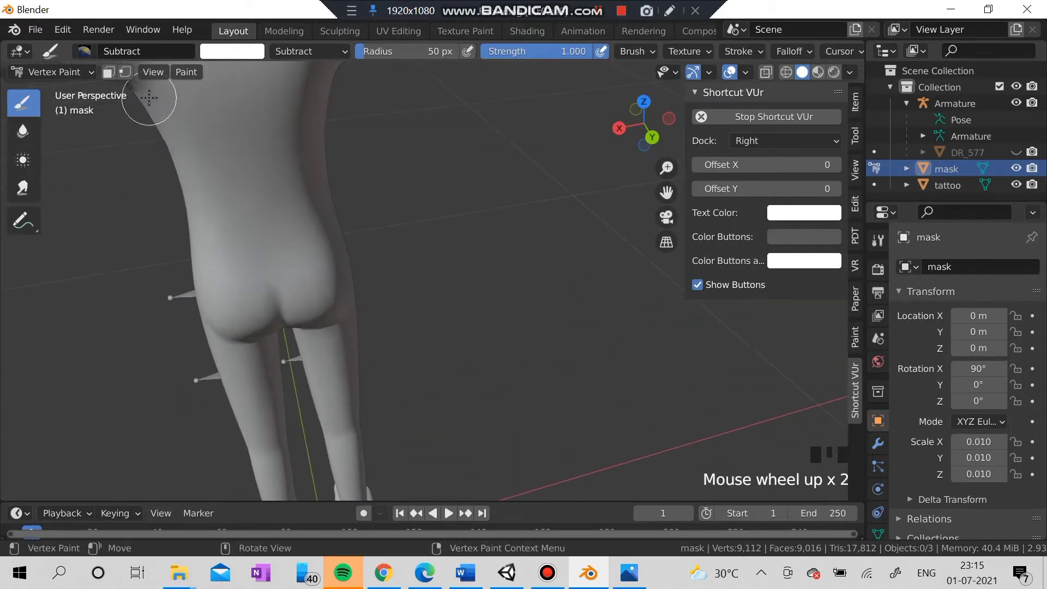
{"action": "middle_click_drag", "start_coordinate": [149, 97], "coordinate": [437, 285], "text": "shift"}
{"action": "scroll", "coordinate": [306, 222], "scroll_direction": "up", "scroll_amount": 1}
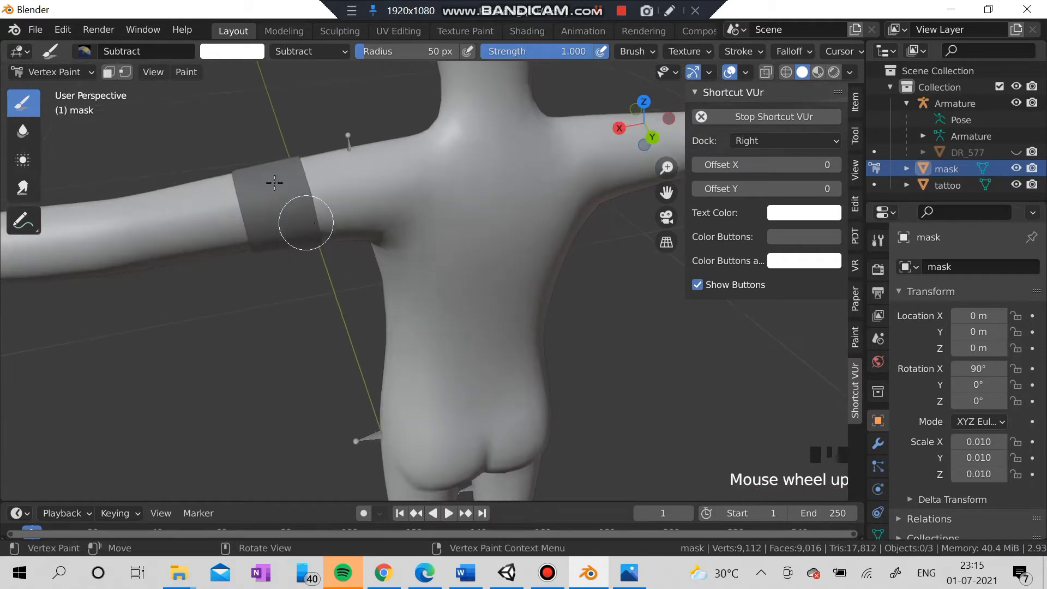
{"action": "left_click_drag", "start_coordinate": [265, 152], "coordinate": [277, 262]}
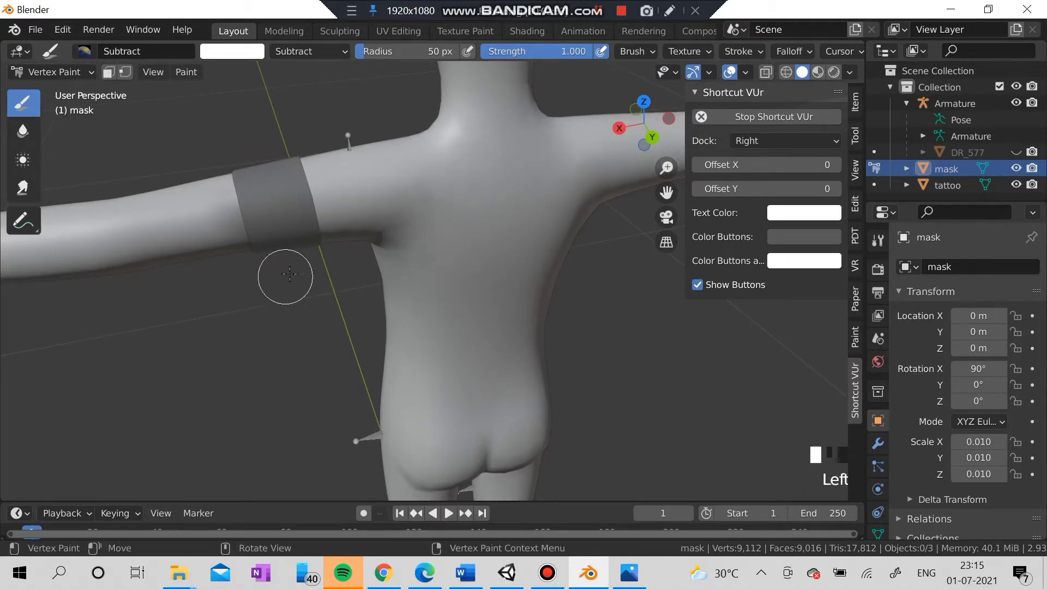
{"action": "middle_click_drag", "start_coordinate": [289, 273], "coordinate": [311, 210]}
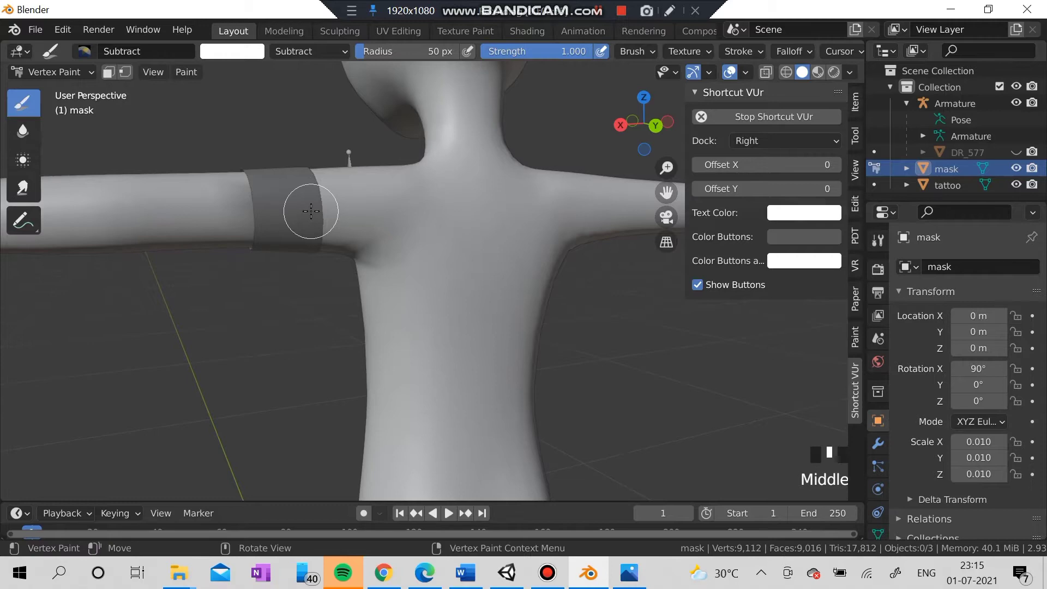
{"action": "key", "text": "ctrl+z"}
{"action": "left_click_drag", "start_coordinate": [276, 159], "coordinate": [287, 208]}
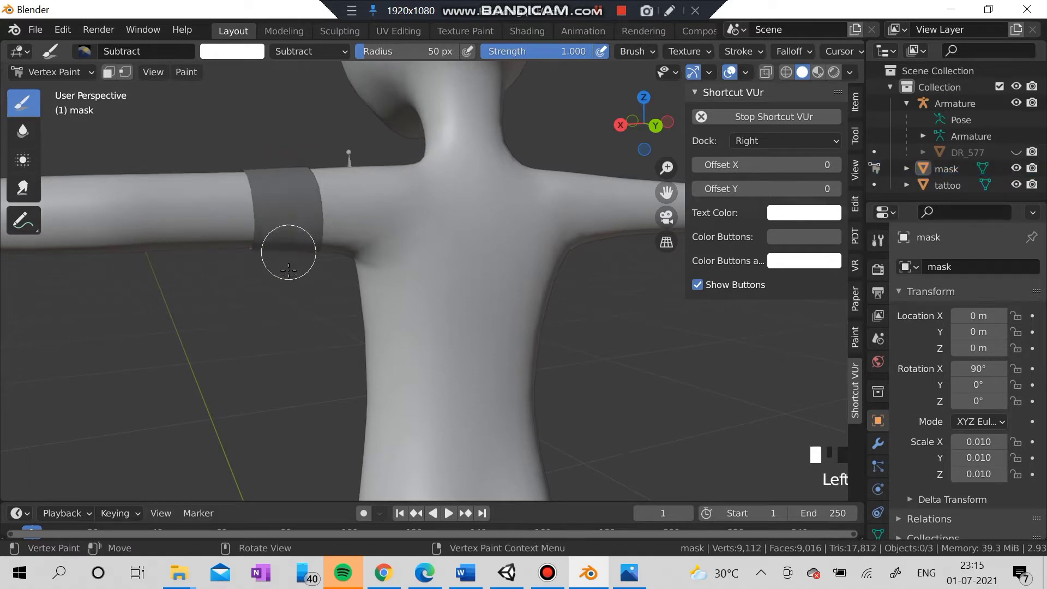
{"action": "mouse_move", "coordinate": [334, 245]}
{"action": "middle_mouse_down"}
{"action": "mouse_move", "coordinate": [584, 233]}
{"action": "mouse_move", "coordinate": [490, 277]}
{"action": "mouse_move", "coordinate": [524, 251]}
{"action": "mouse_move", "coordinate": [515, 248]}
{"action": "middle_mouse_up"}
{"action": "scroll", "coordinate": [584, 234], "scroll_direction": "down", "scroll_amount": 3}
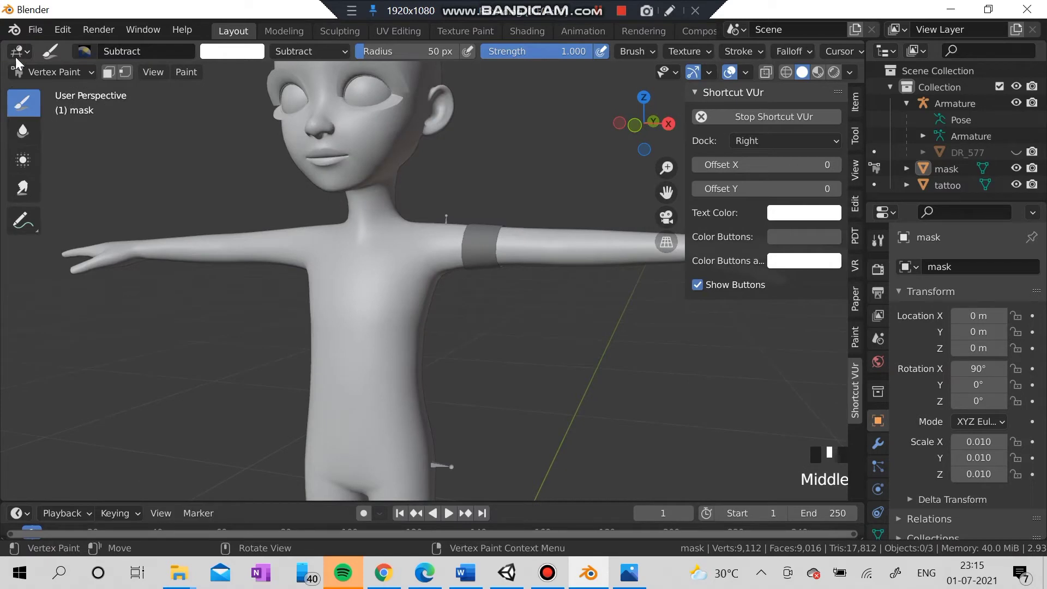
Select the tattoo and paint its band black in Vertex Paint mode.
{"action": "left_click", "coordinate": [51, 73]}
{"action": "left_click", "coordinate": [69, 91]}
{"action": "left_click", "coordinate": [930, 187]}
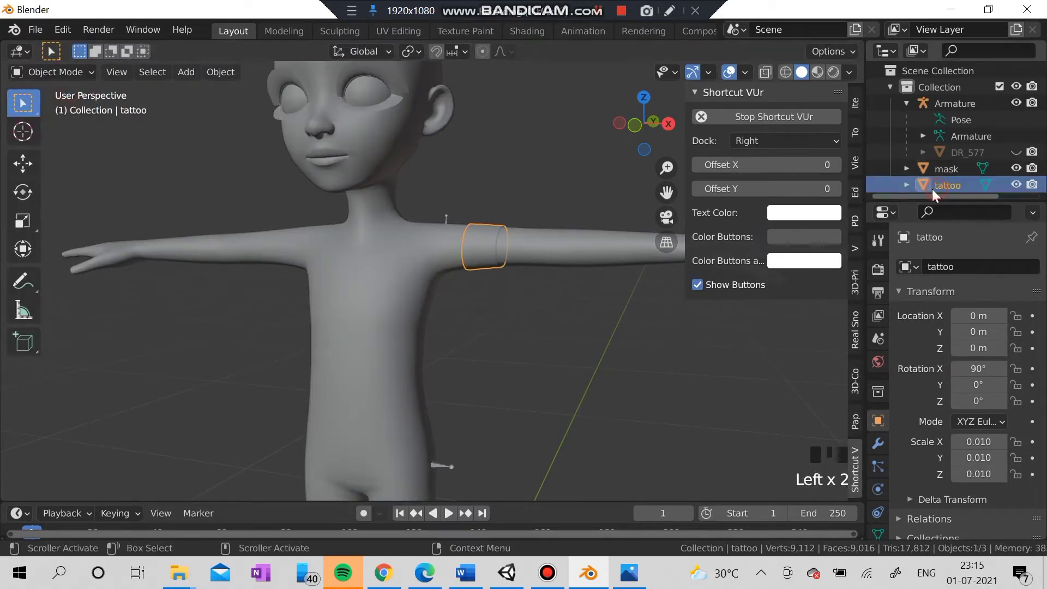
{"action": "left_click", "coordinate": [68, 71]}
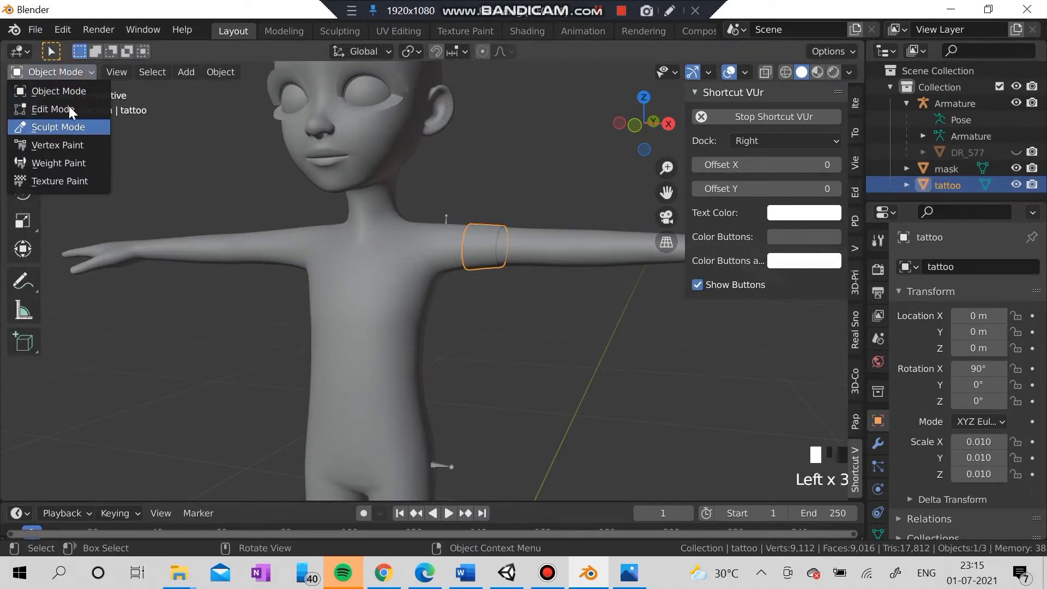
{"action": "left_click", "coordinate": [57, 143]}
{"action": "left_click_drag", "start_coordinate": [491, 246], "coordinate": [446, 230]}
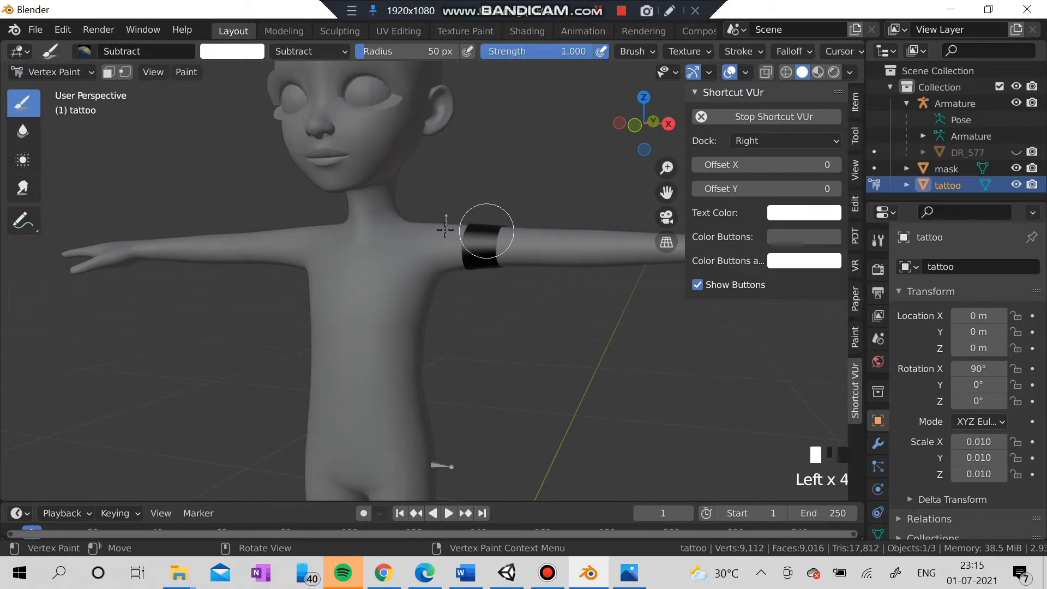
{"action": "middle_click_drag", "start_coordinate": [523, 228], "coordinate": [7, 38]}
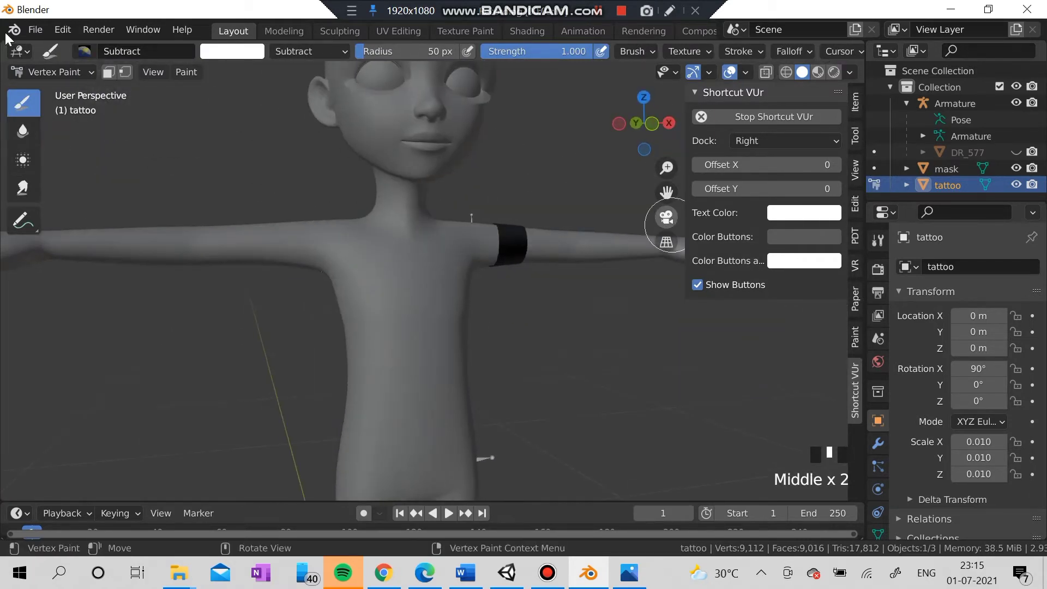
Return to Object Mode and reselect the tattoo band.
{"action": "left_click", "coordinate": [36, 70]}
{"action": "left_click", "coordinate": [38, 89]}
{"action": "left_click", "coordinate": [446, 150]}
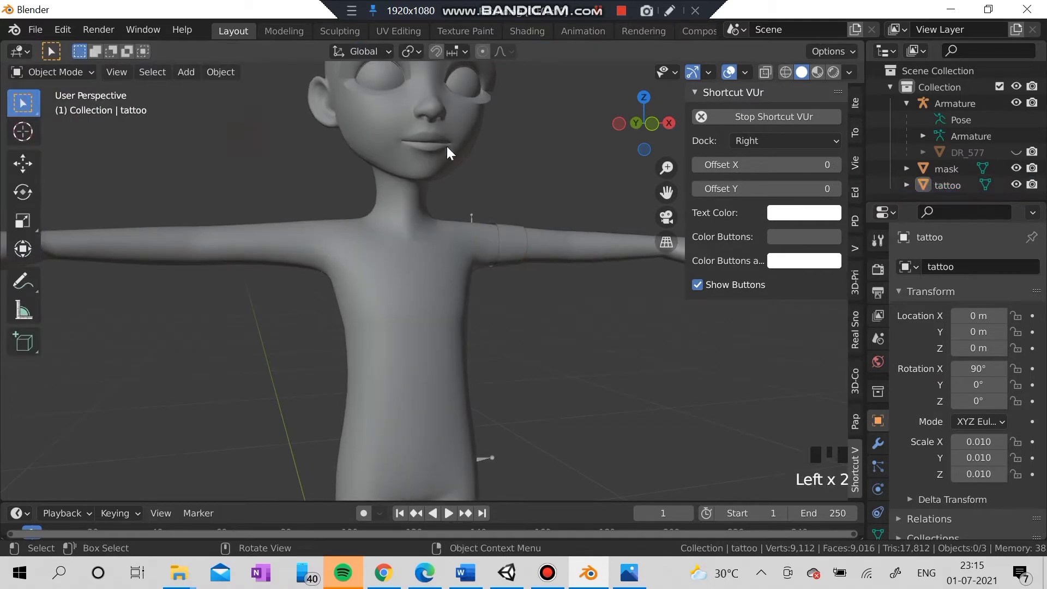
{"action": "left_click", "coordinate": [499, 237]}
{"action": "left_click", "coordinate": [508, 239]}
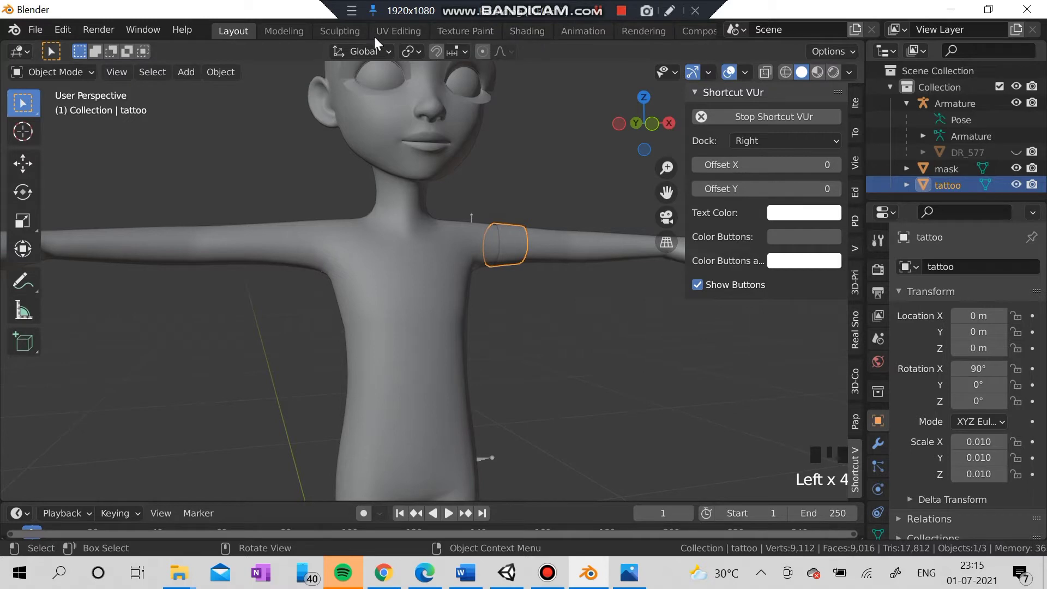
Switch to the UV Editing workspace with Edge select mode.
{"action": "left_click", "coordinate": [401, 31]}
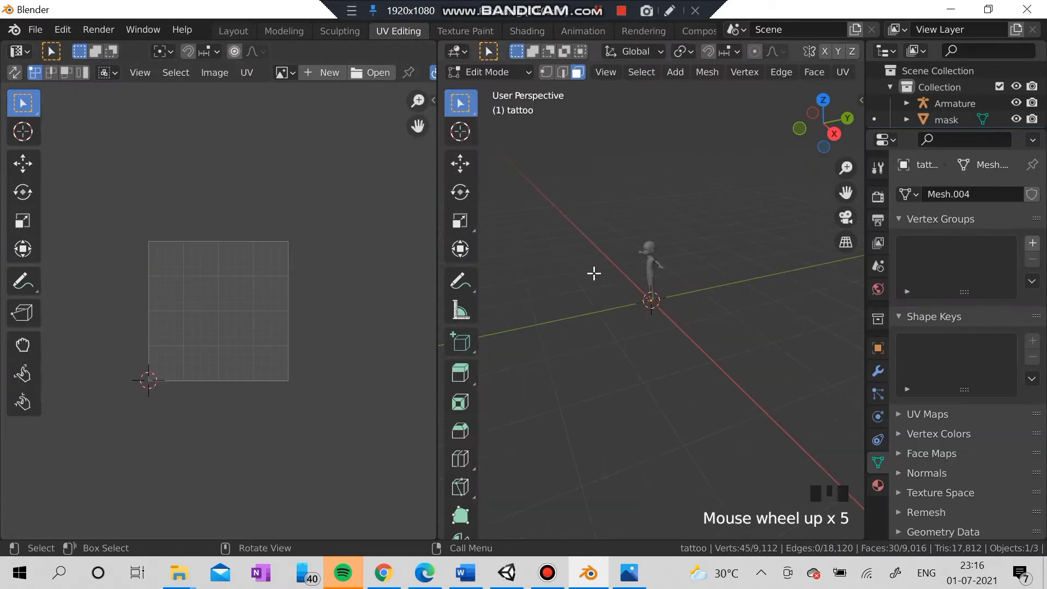
{"action": "scroll", "coordinate": [594, 273], "scroll_direction": "up", "scroll_amount": 7}
{"action": "middle_click_drag", "start_coordinate": [634, 241], "coordinate": [668, 138]}
{"action": "left_click", "coordinate": [562, 72]}
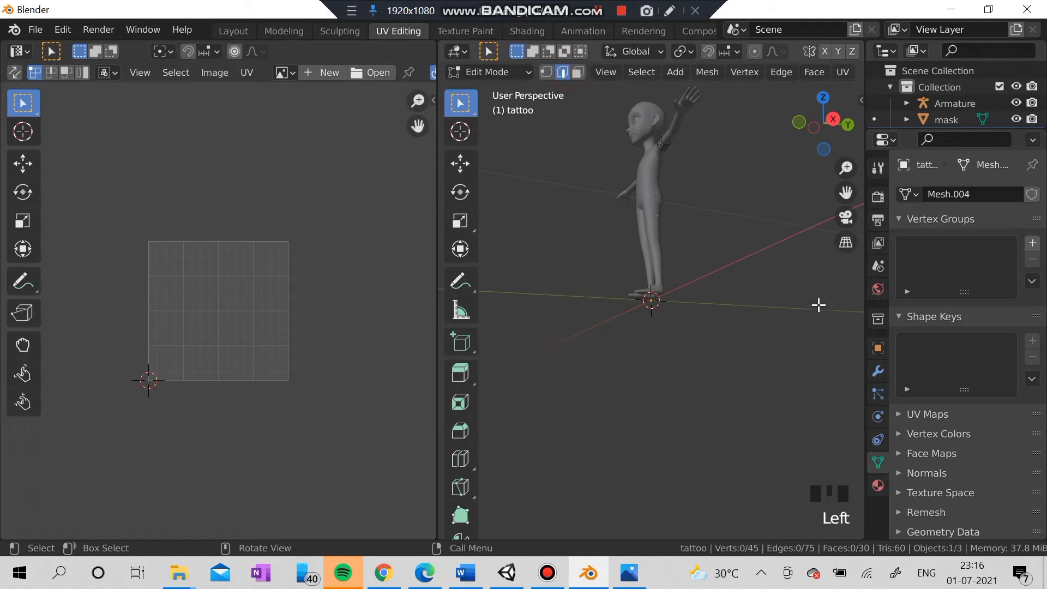
{"action": "middle_click_drag", "start_coordinate": [755, 292], "coordinate": [671, 194], "text": "shift"}
{"action": "scroll", "coordinate": [702, 378], "scroll_direction": "up", "scroll_amount": 5}
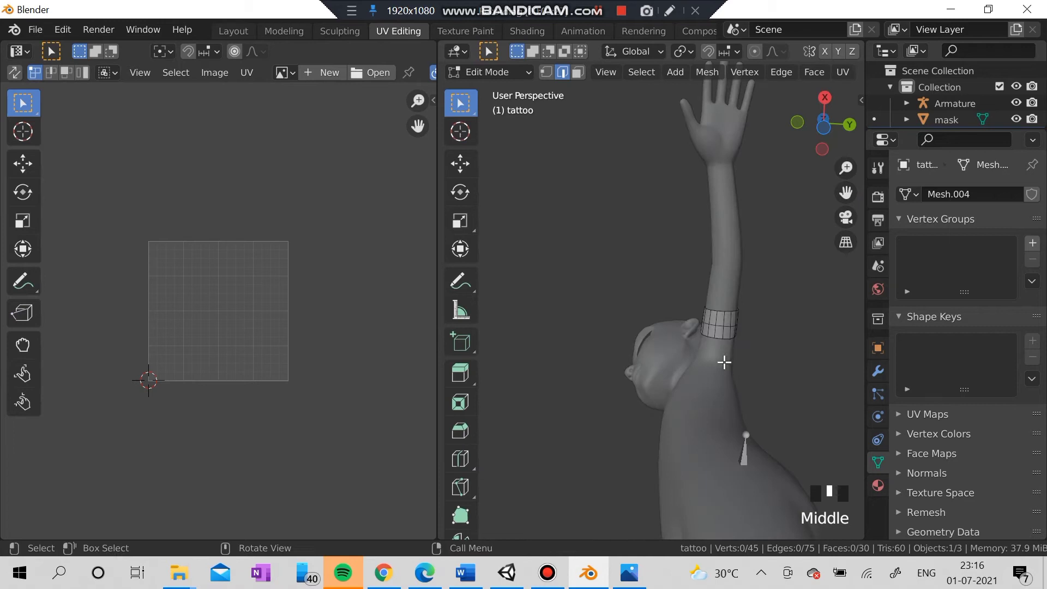
Mark an edge line across the tattoo band as a seam.
{"action": "left_click", "coordinate": [723, 331], "text": "alt+shift"}
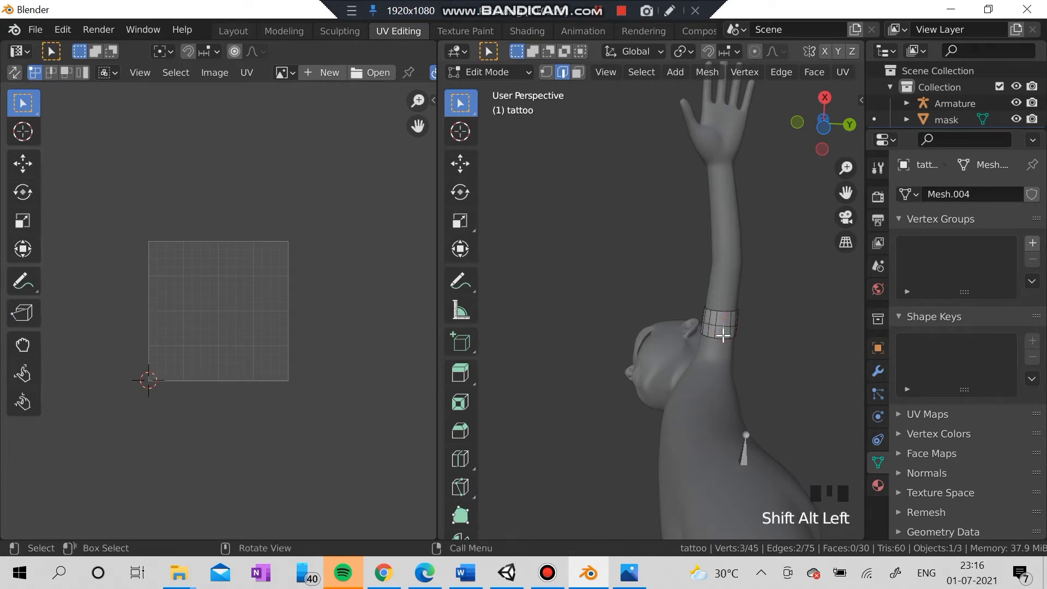
{"action": "right_click", "coordinate": [723, 333]}
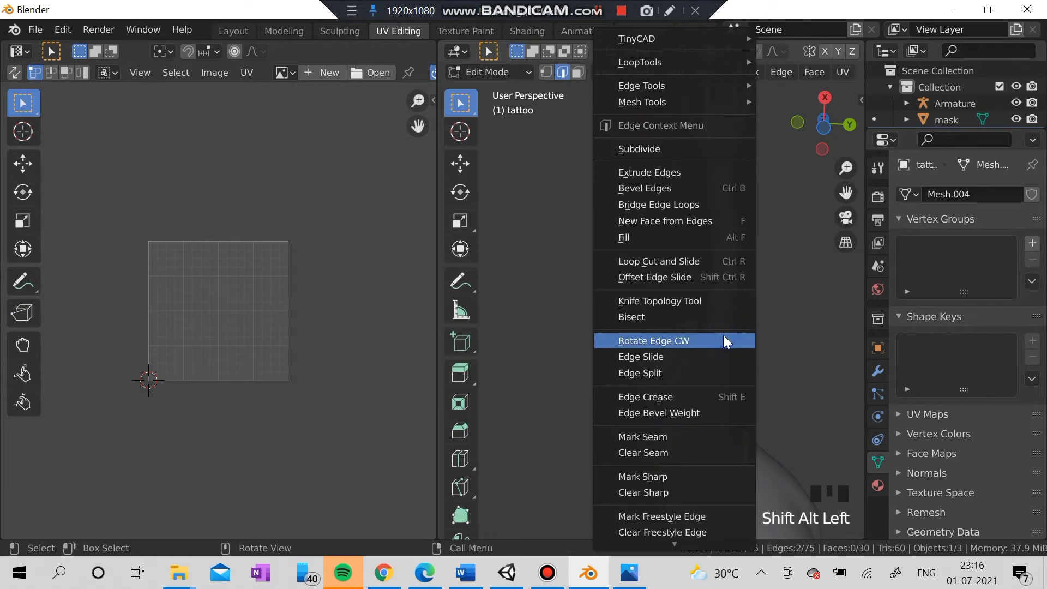
{"action": "left_click", "coordinate": [674, 436]}
Select the whole tattoo band and unwrap it into UVs.
{"action": "left_click", "coordinate": [660, 271]}
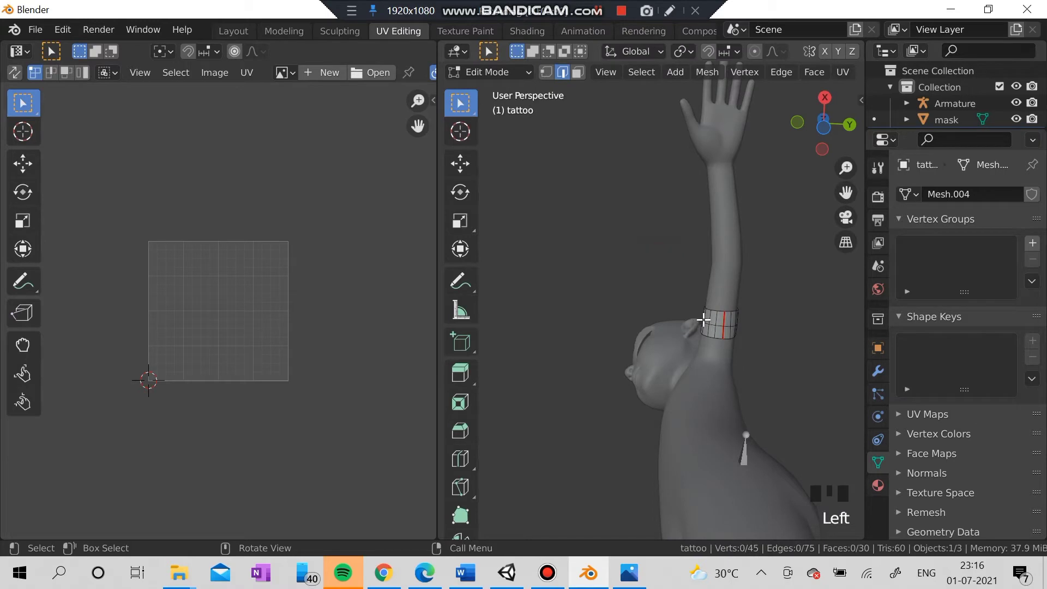
{"action": "middle_click_drag", "start_coordinate": [703, 319], "coordinate": [718, 296]}
{"action": "left_click", "coordinate": [641, 72]}
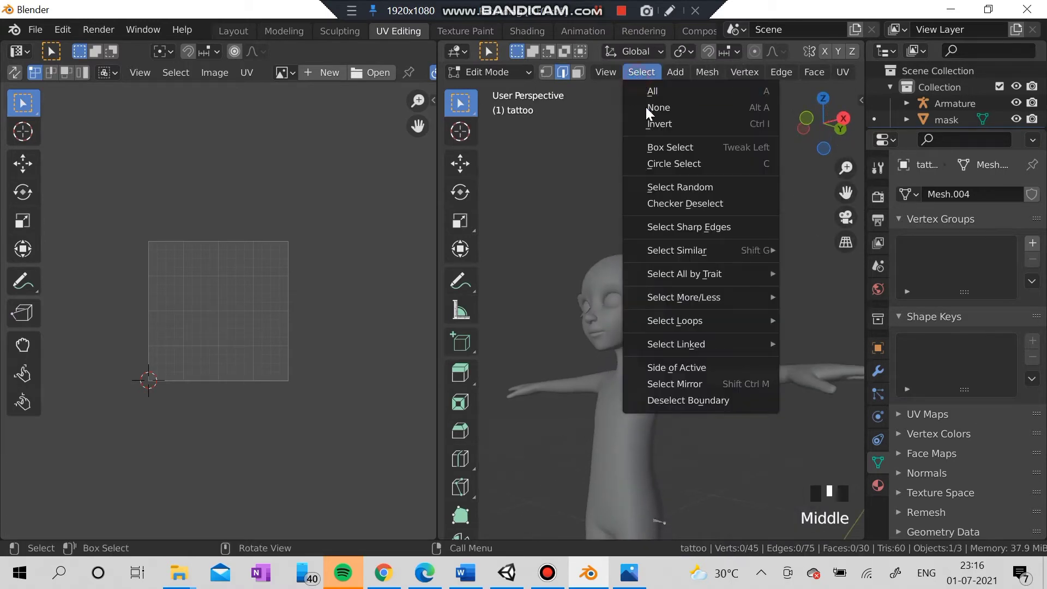
{"action": "left_click", "coordinate": [652, 91]}
{"action": "left_click", "coordinate": [843, 72]}
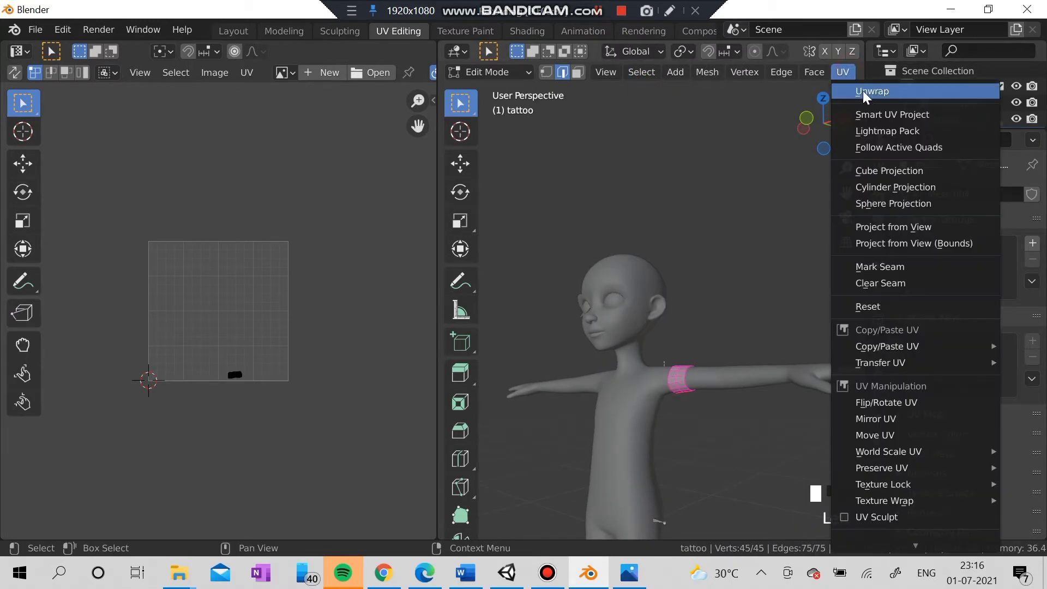
{"action": "left_click", "coordinate": [866, 93]}
Turn on UV sync selection and box-select every face of the UV island.
{"action": "scroll", "coordinate": [181, 312], "scroll_direction": "up", "scroll_amount": 1}
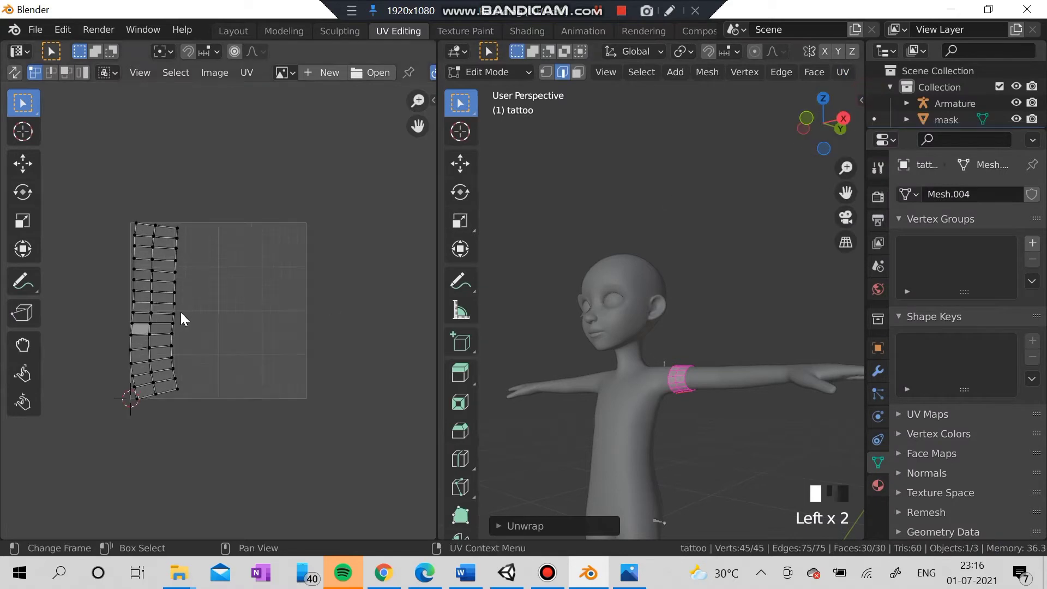
{"action": "scroll", "coordinate": [124, 309], "scroll_direction": "up", "scroll_amount": 3}
{"action": "scroll", "coordinate": [109, 303], "scroll_direction": "down", "scroll_amount": 3}
{"action": "left_click_drag", "start_coordinate": [96, 295], "coordinate": [210, 352]}
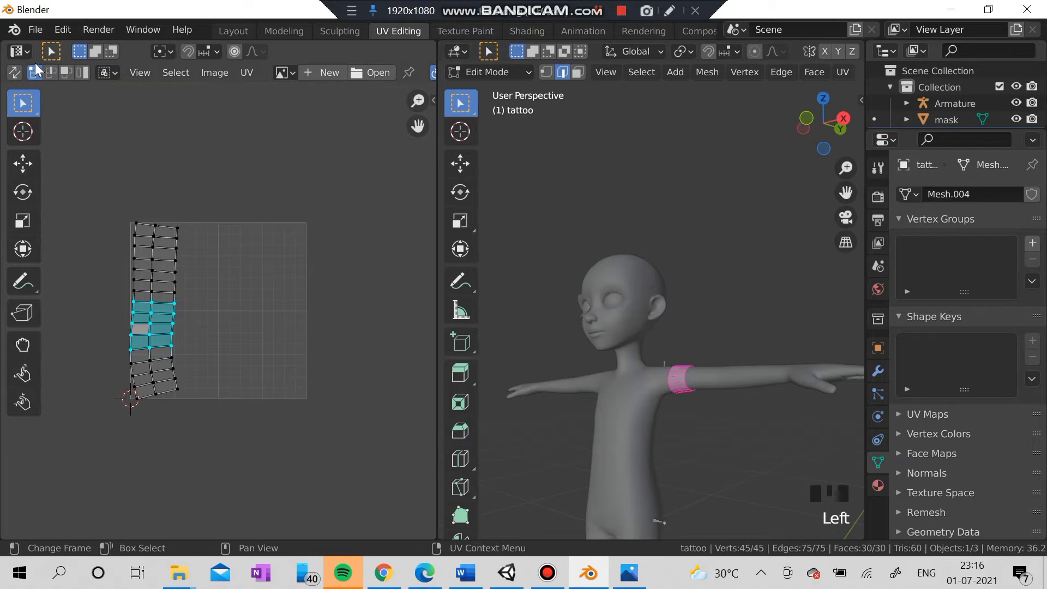
{"action": "left_click", "coordinate": [15, 73]}
{"action": "left_click_drag", "start_coordinate": [87, 267], "coordinate": [208, 332]}
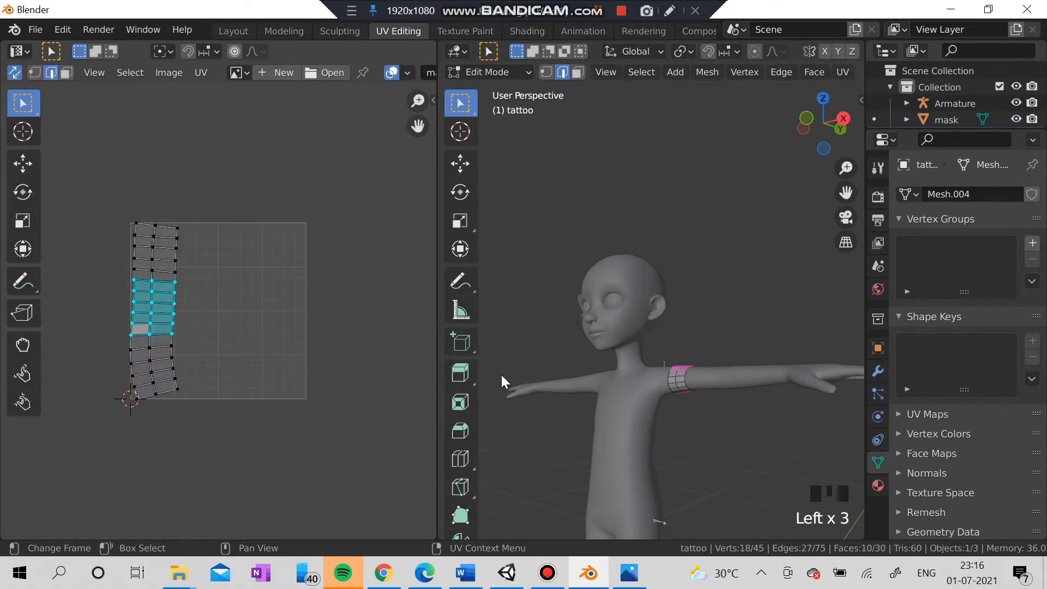
{"action": "middle_click_drag", "start_coordinate": [502, 381], "coordinate": [710, 374]}
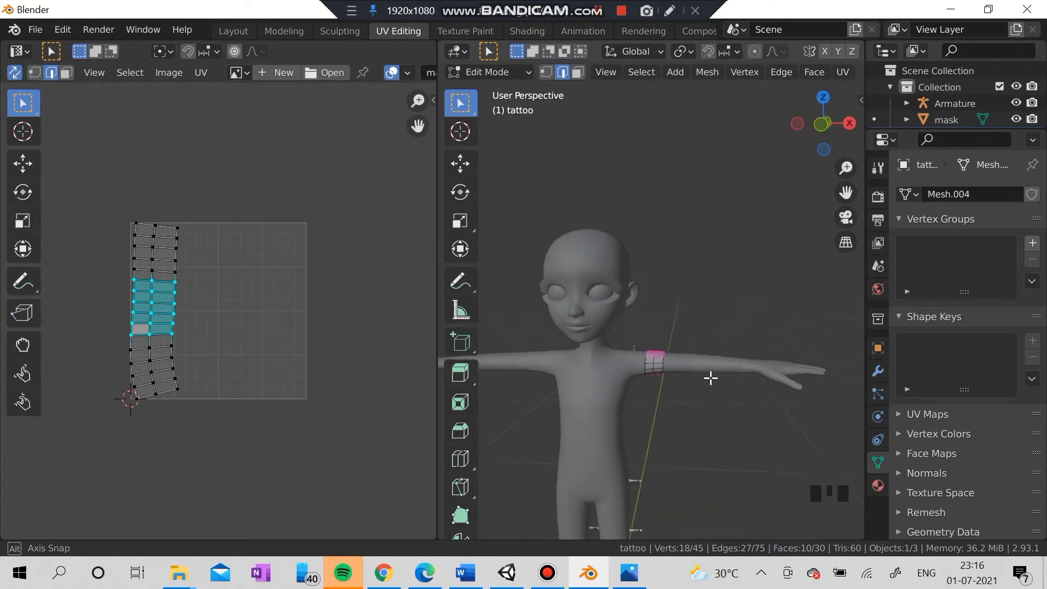
{"action": "left_click_drag", "start_coordinate": [101, 175], "coordinate": [319, 459]}
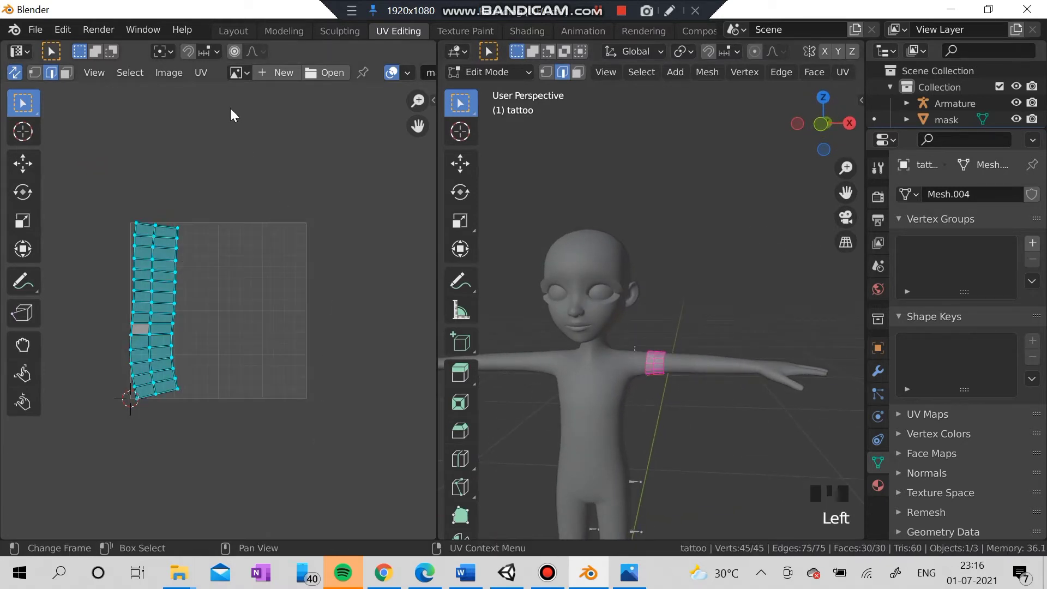
Export the tattoo's UV layout as tattoo.png at 1024×1024 in Documents.
{"action": "left_click", "coordinate": [238, 72]}
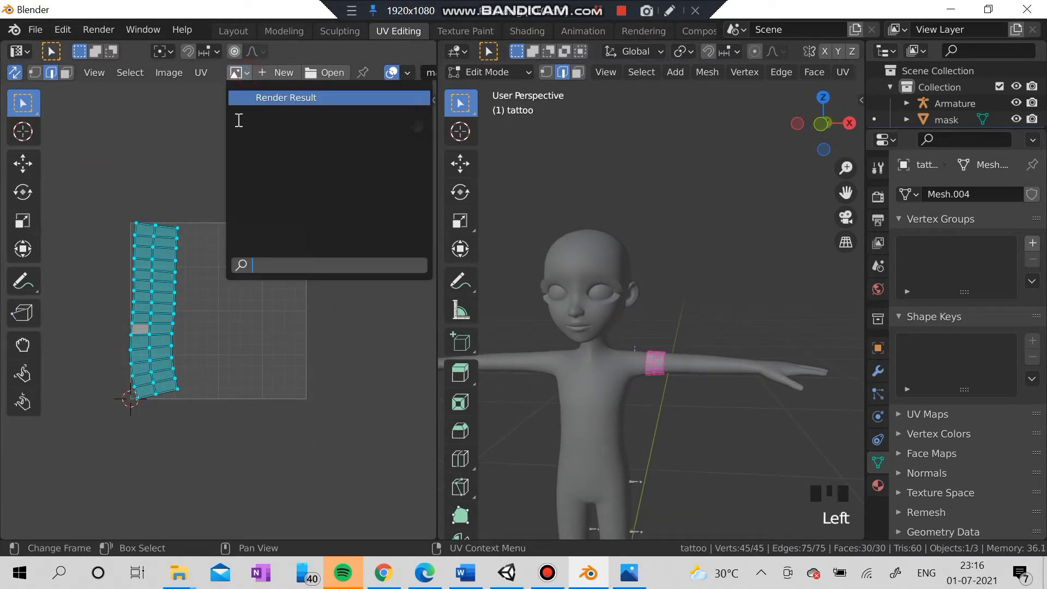
{"action": "left_click", "coordinate": [172, 119]}
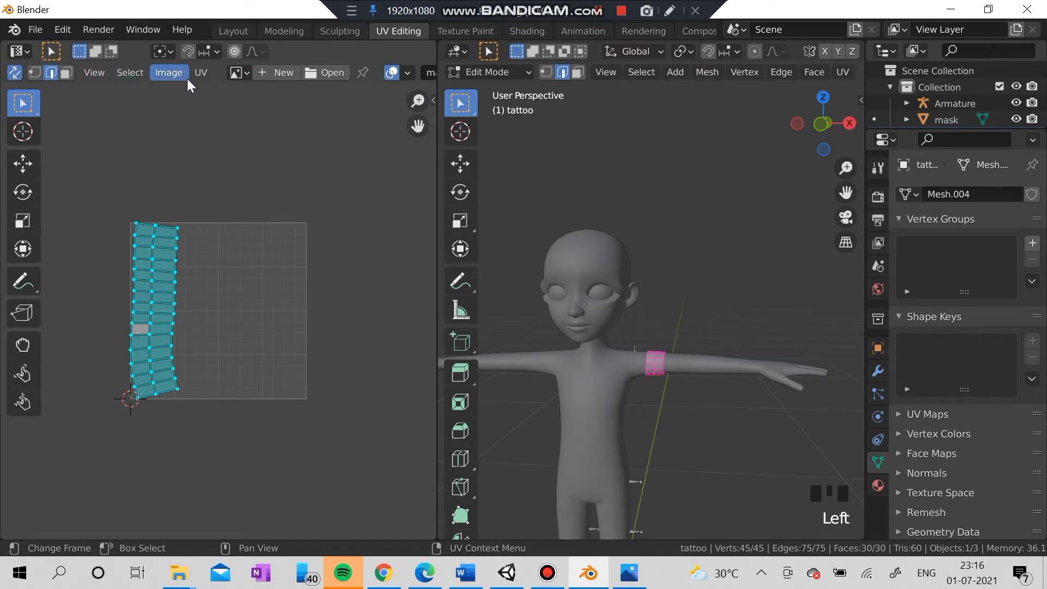
{"action": "left_click", "coordinate": [200, 73]}
{"action": "left_click", "coordinate": [319, 498]}
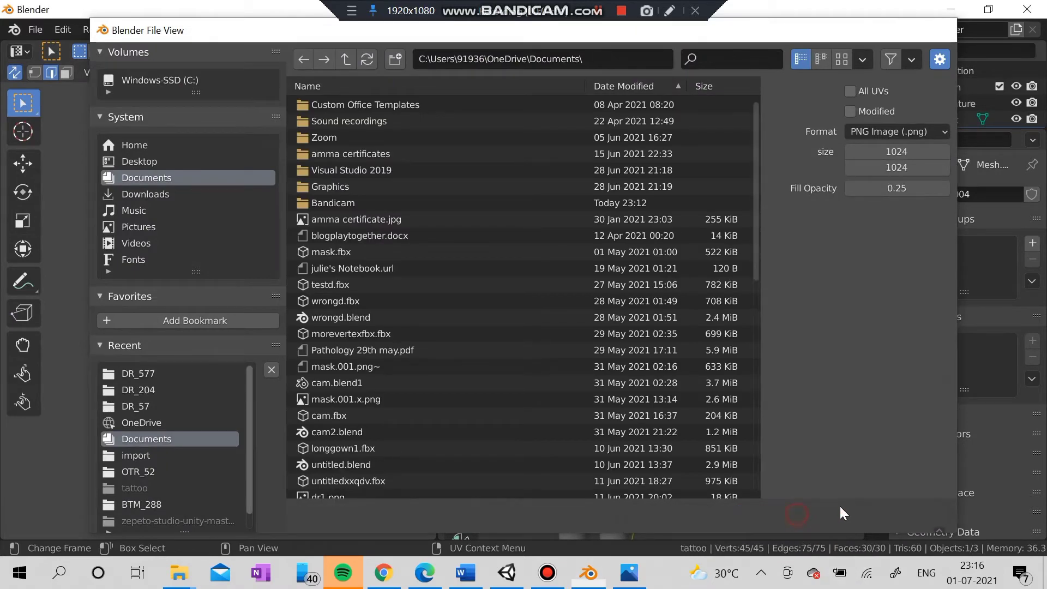
{"action": "left_click", "coordinate": [834, 513]}
Minimize Blender and launch Krita from its desktop shortcut.
{"action": "left_click", "coordinate": [946, 9]}
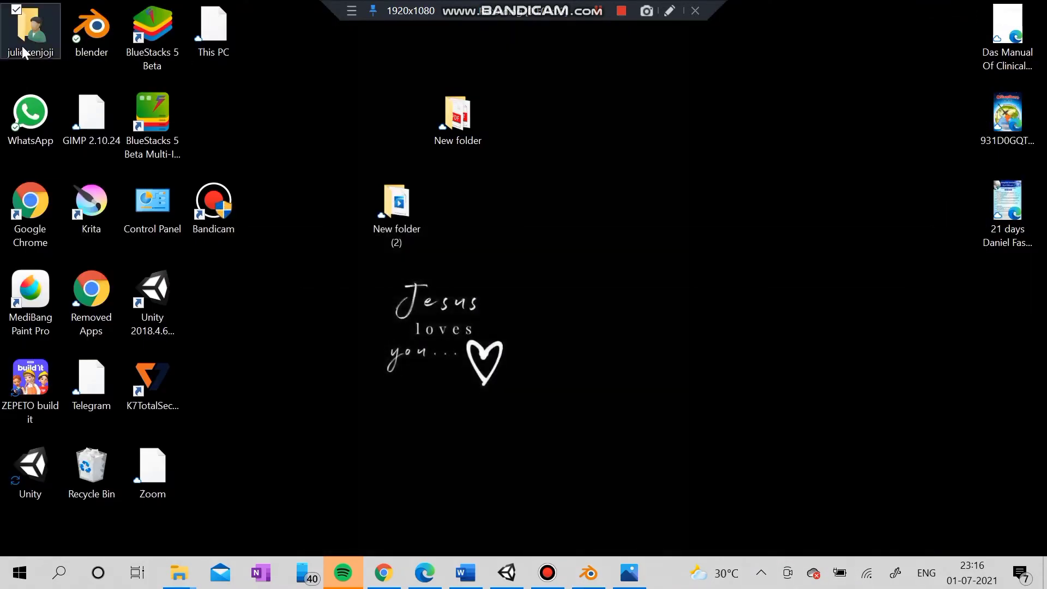
{"action": "double_click", "coordinate": [94, 200]}
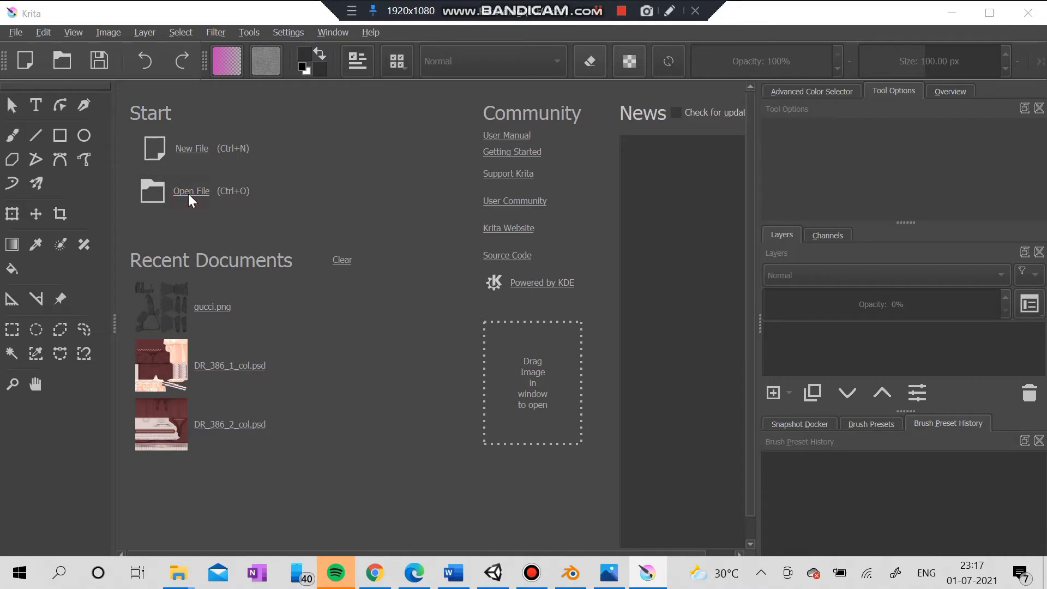
Open tattoo.png from Documents as an image in Krita.
{"action": "left_click", "coordinate": [188, 192]}
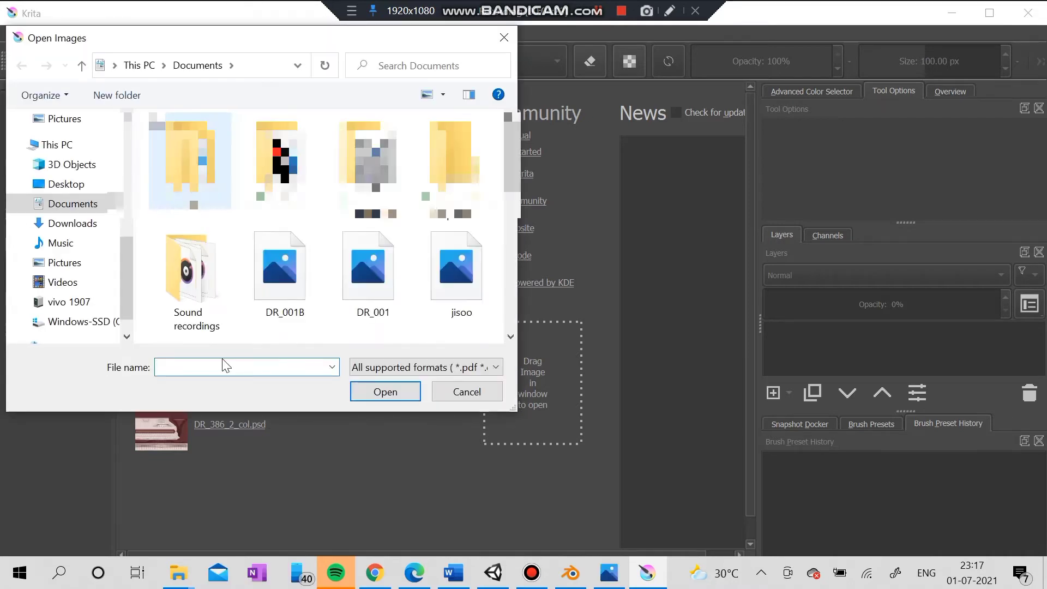
{"action": "left_click", "coordinate": [443, 273]}
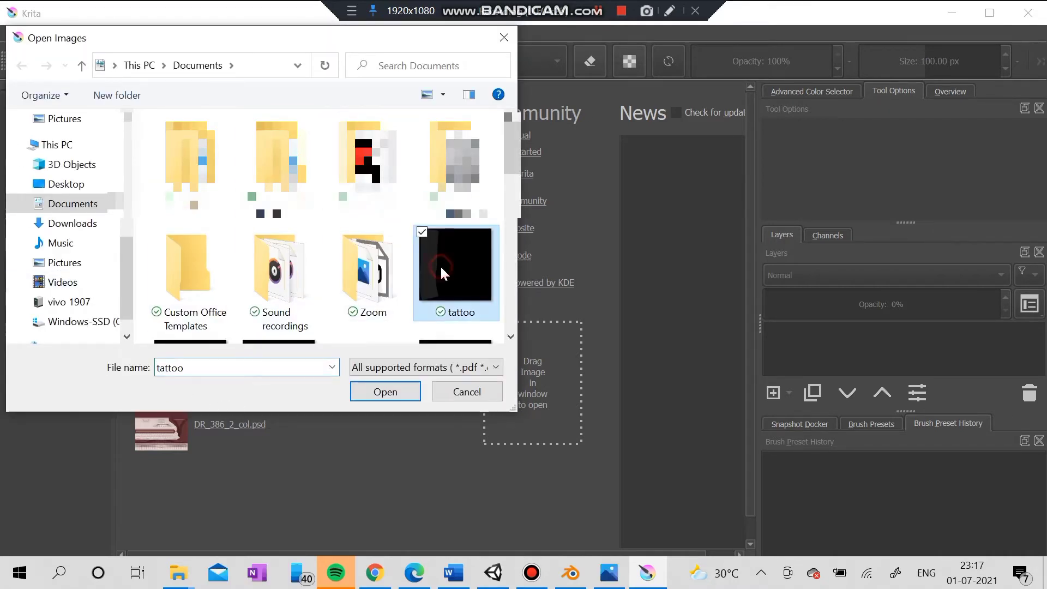
{"action": "left_click", "coordinate": [385, 391]}
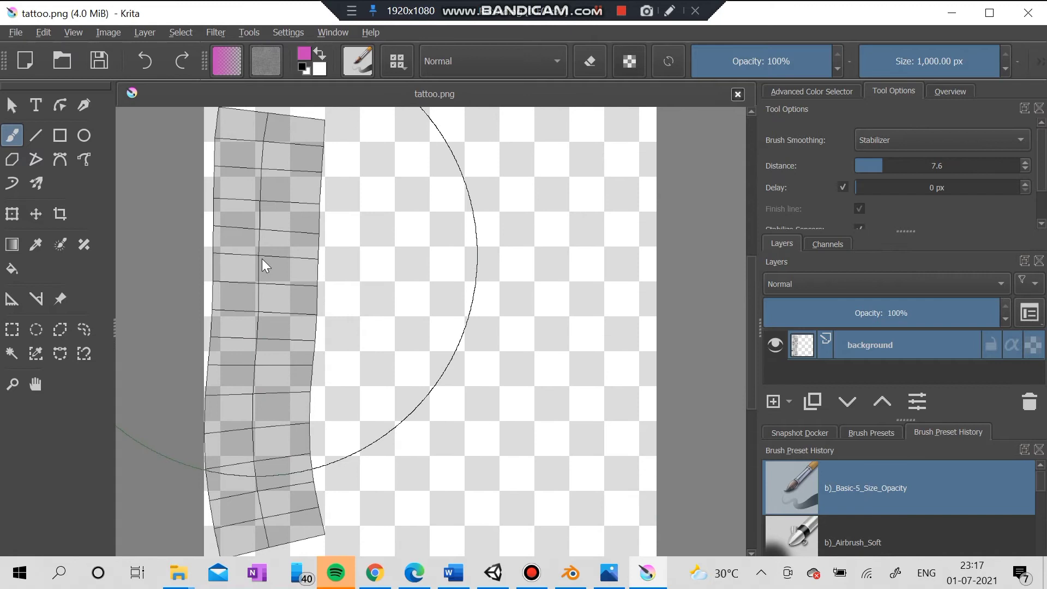
Drag preview.png from the Downloads folder onto the Krita canvas as a new layer.
{"action": "mouse_move", "coordinate": [609, 572]}
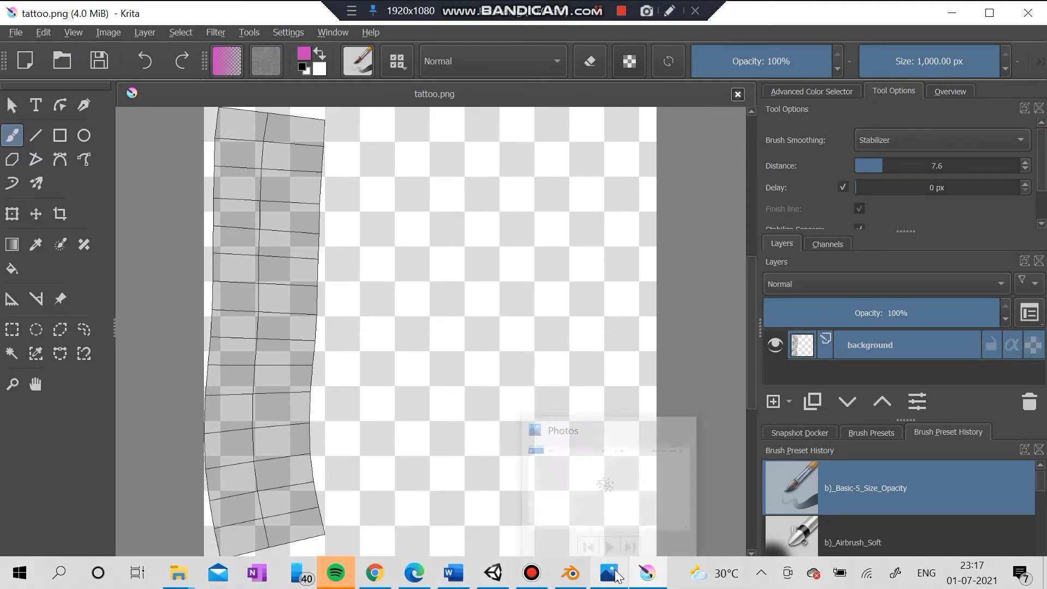
{"action": "mouse_move", "coordinate": [178, 572]}
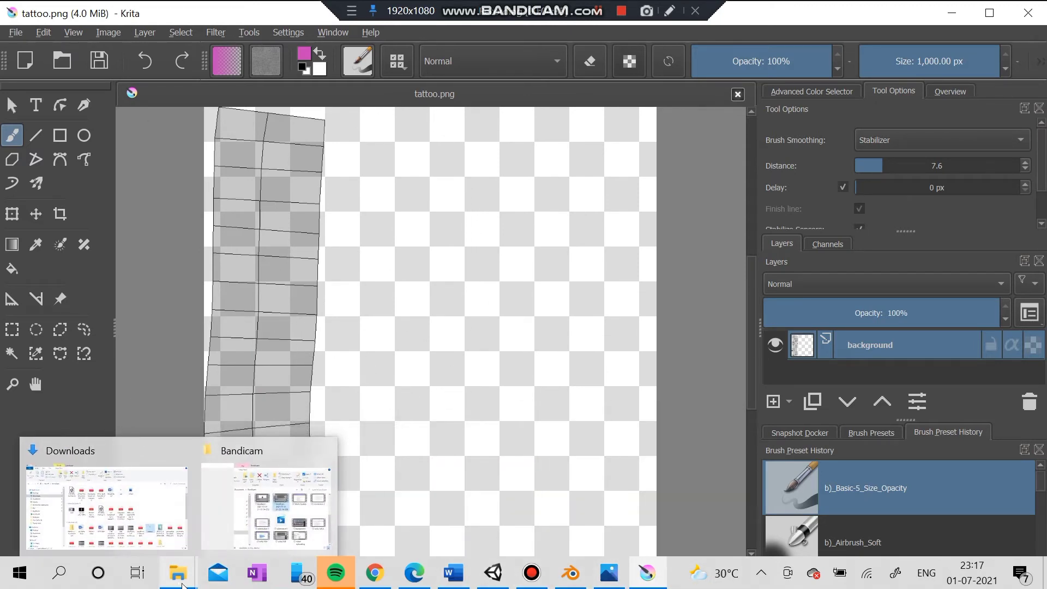
{"action": "left_click", "coordinate": [139, 532]}
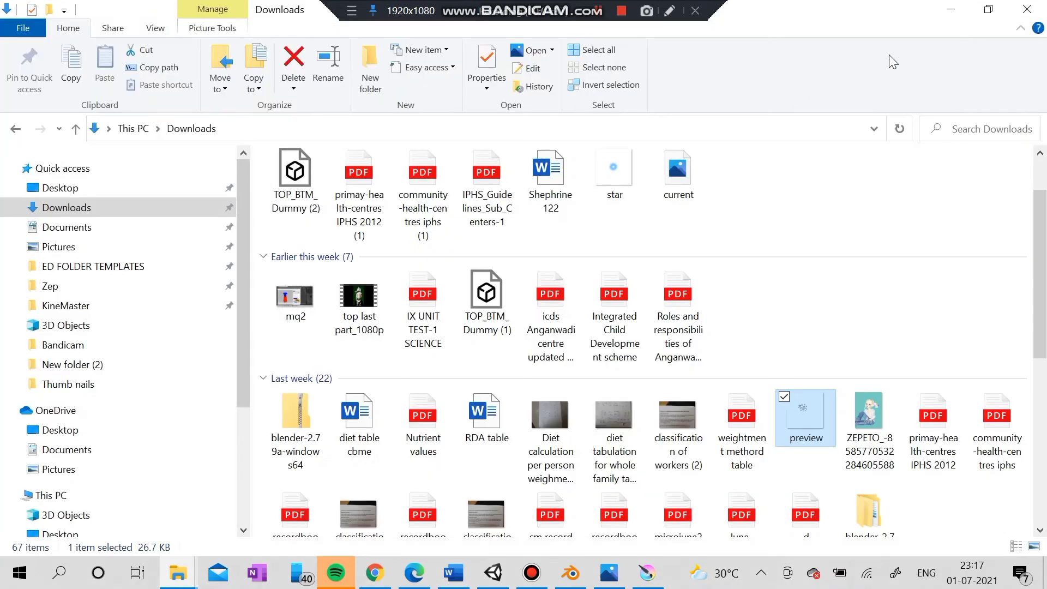
{"action": "left_click", "coordinate": [989, 12]}
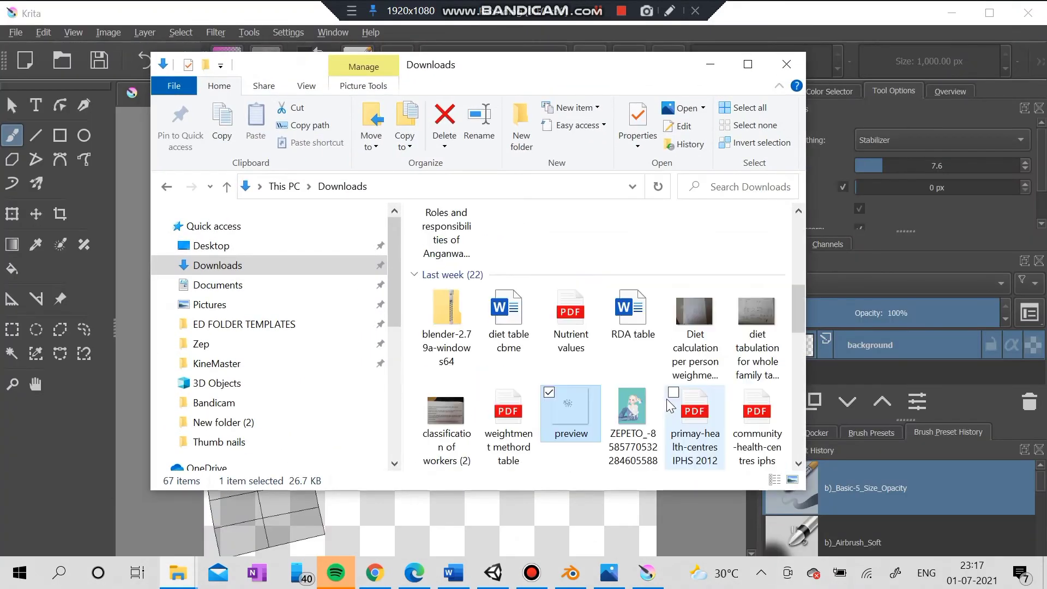
{"action": "left_click_drag", "start_coordinate": [540, 70], "coordinate": [54, 120]}
{"action": "left_click_drag", "start_coordinate": [119, 461], "coordinate": [430, 326]}
{"action": "left_click", "coordinate": [466, 335]}
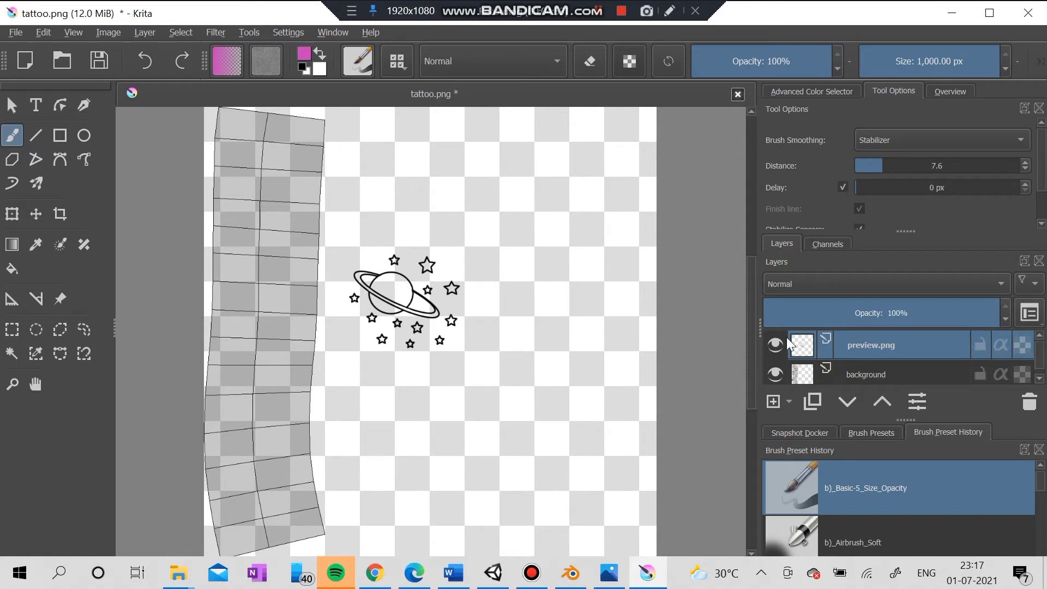
Move the planet drawing onto the UV strip and rotate it counter-clockwise to fit.
{"action": "left_click", "coordinate": [15, 215]}
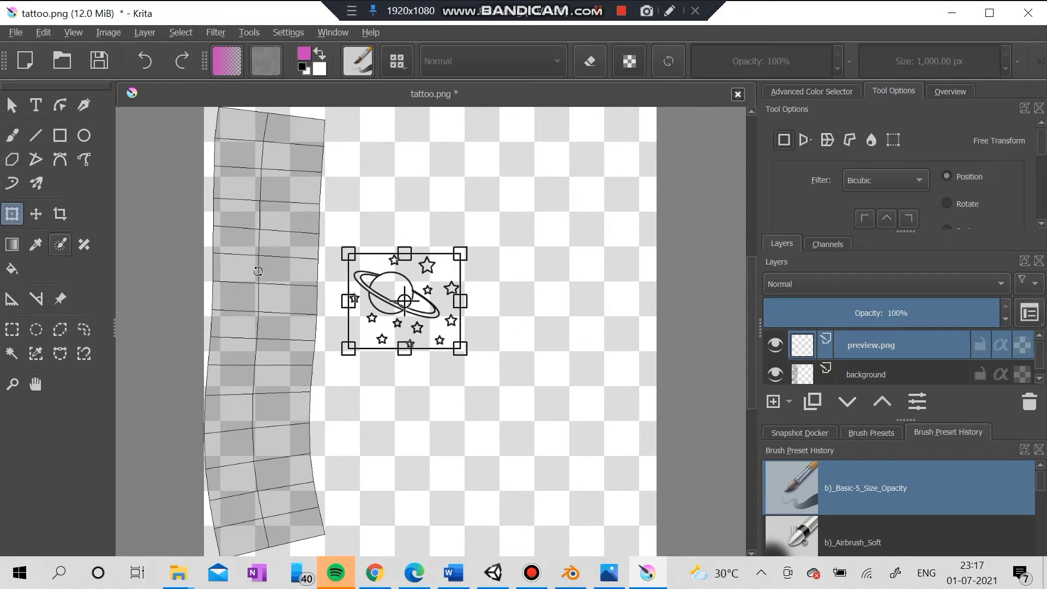
{"action": "left_click", "coordinate": [36, 215]}
{"action": "left_click_drag", "start_coordinate": [352, 311], "coordinate": [228, 327]}
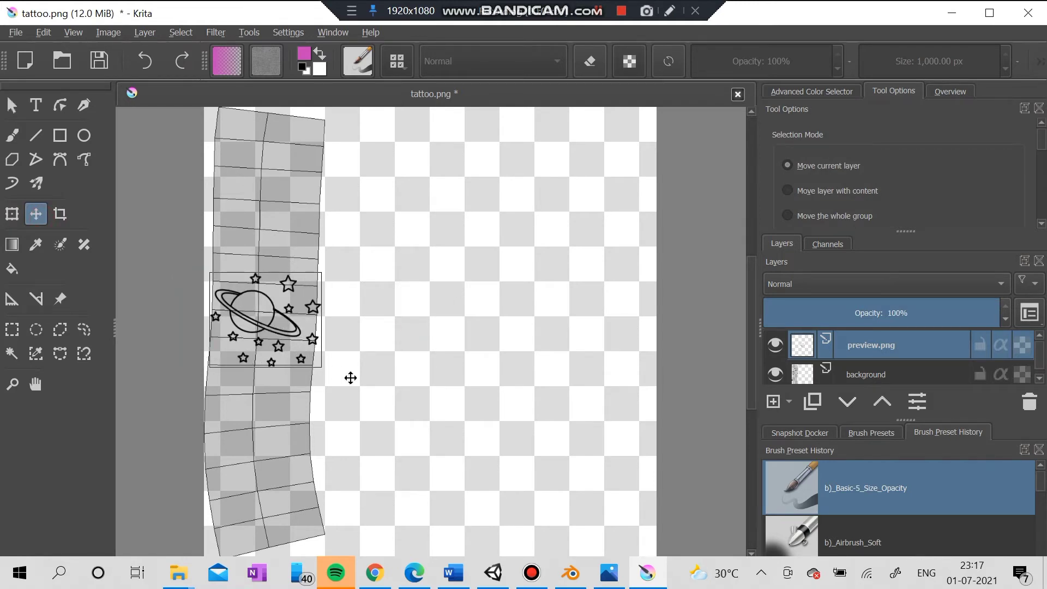
{"action": "left_click", "coordinate": [13, 215]}
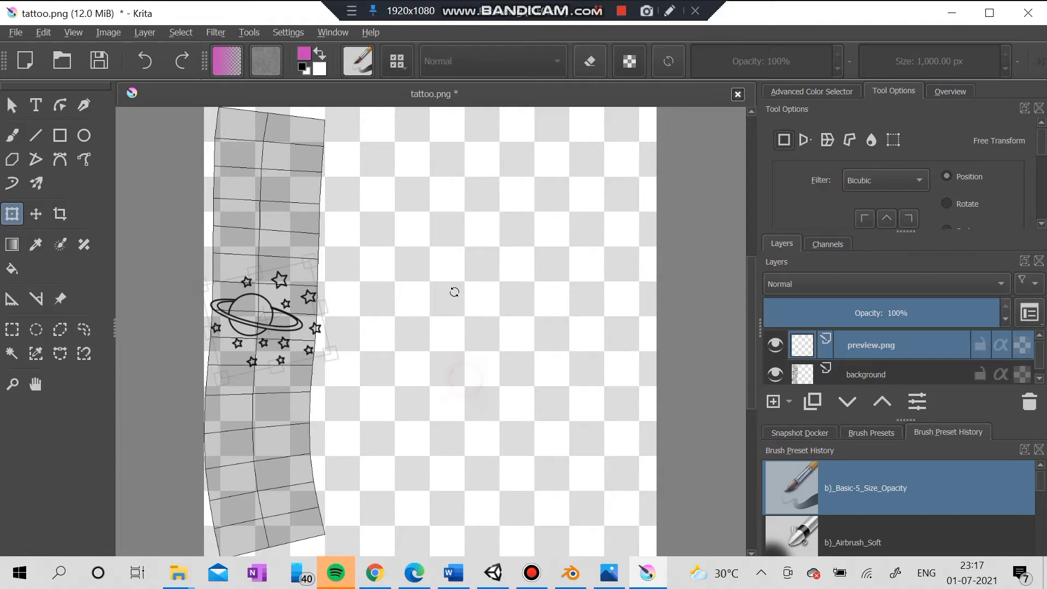
{"action": "left_click_drag", "start_coordinate": [451, 290], "coordinate": [307, 166]}
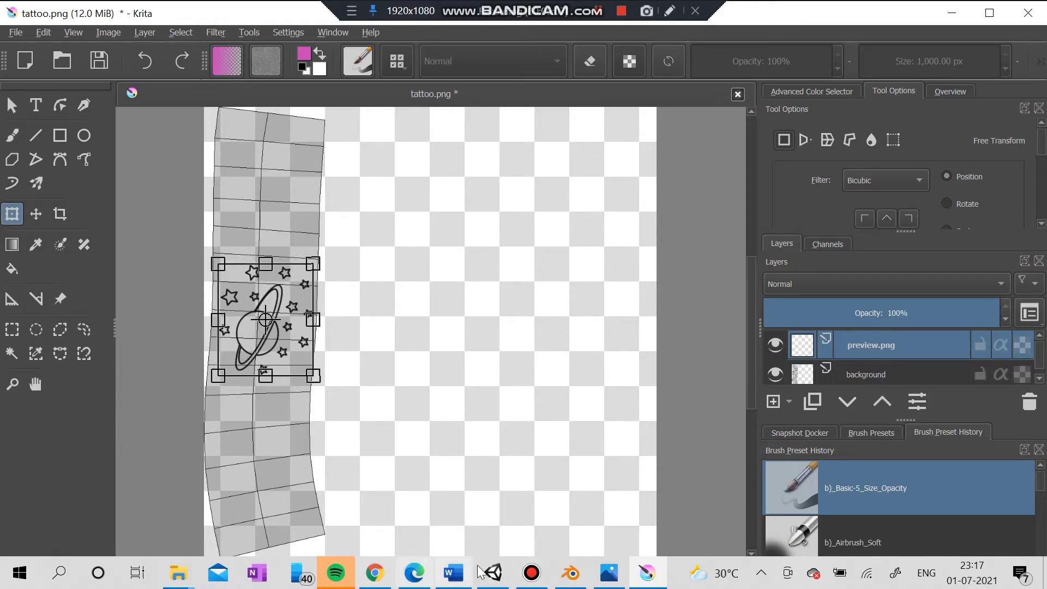
Check the strip's face placement in Blender, then return to Krita.
{"action": "left_click", "coordinate": [571, 572]}
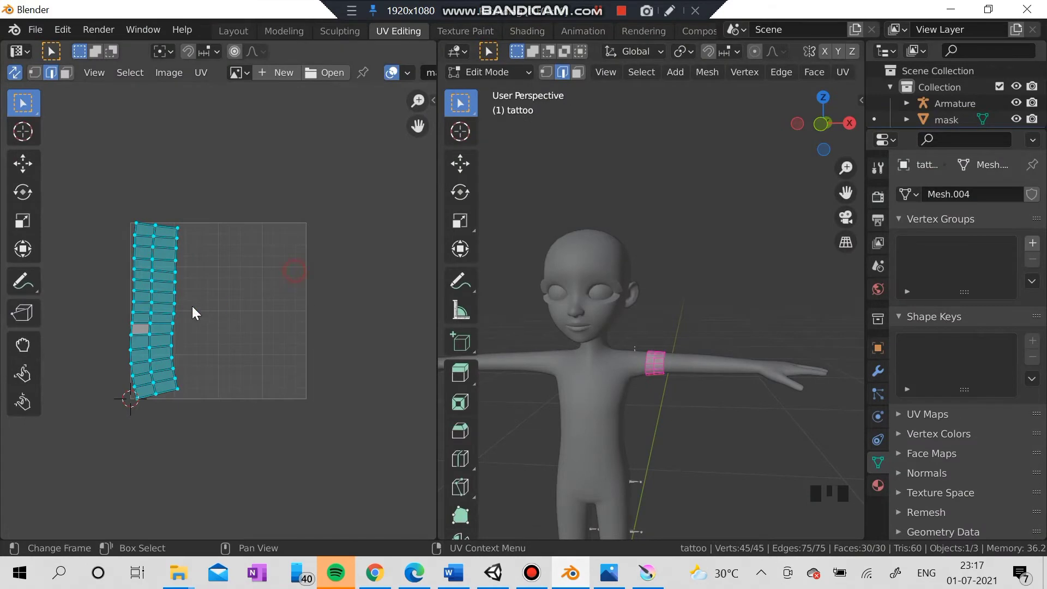
{"action": "left_click", "coordinate": [153, 294]}
{"action": "left_click", "coordinate": [174, 313]}
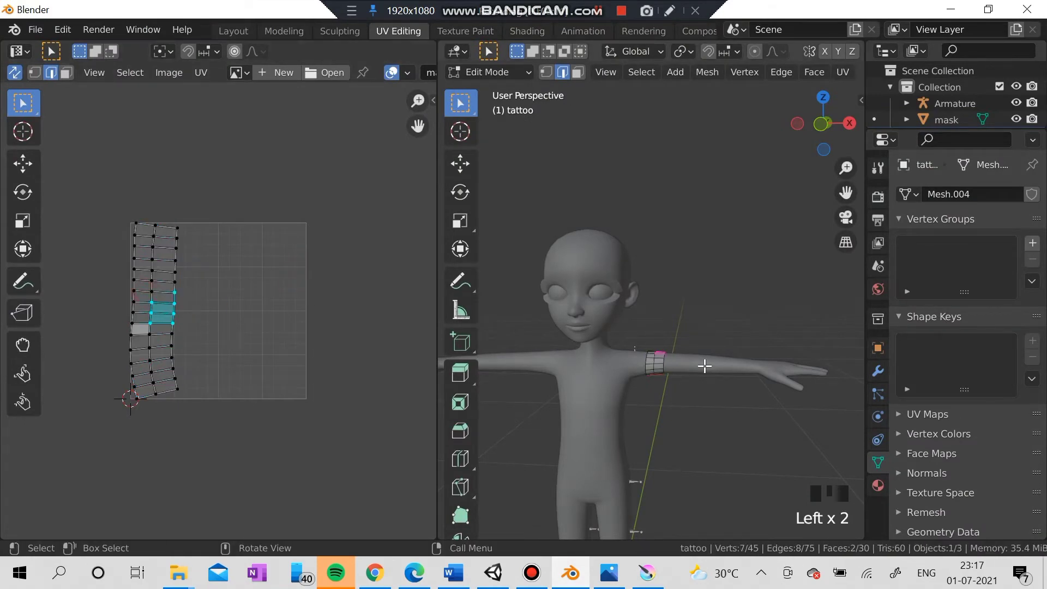
{"action": "middle_click_drag", "start_coordinate": [705, 366], "coordinate": [594, 475]}
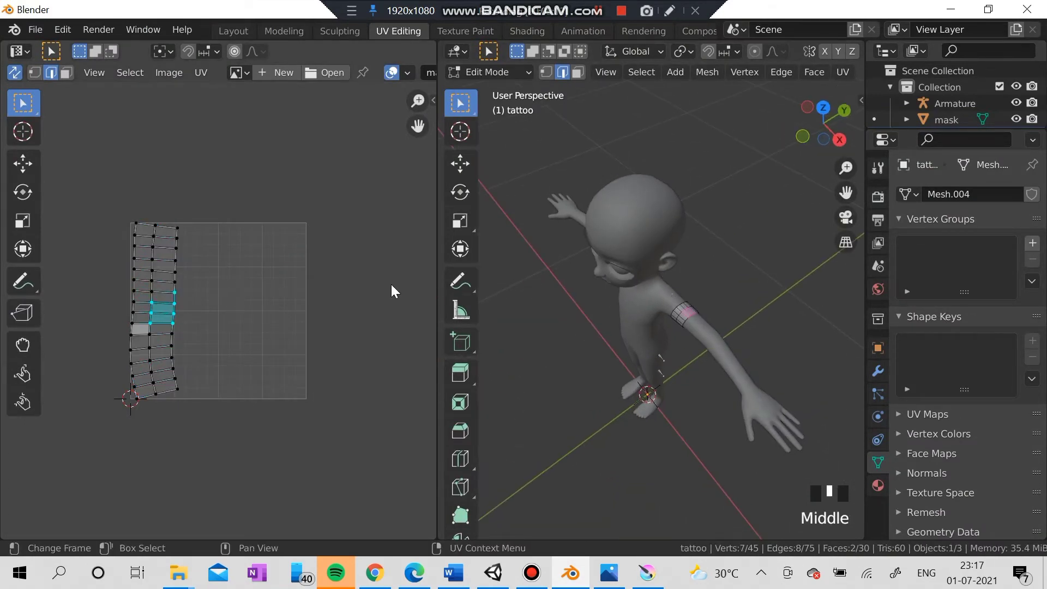
{"action": "left_click", "coordinate": [950, 9]}
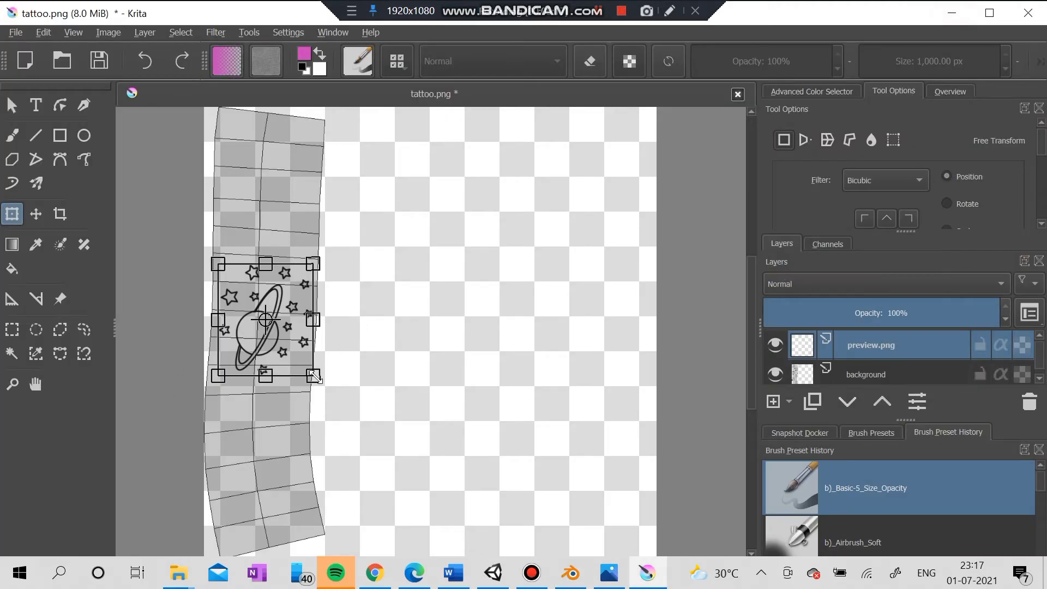
Shrink the planet drawing on the strip and hide the background UV layer.
{"action": "left_click_drag", "start_coordinate": [313, 375], "coordinate": [303, 357]}
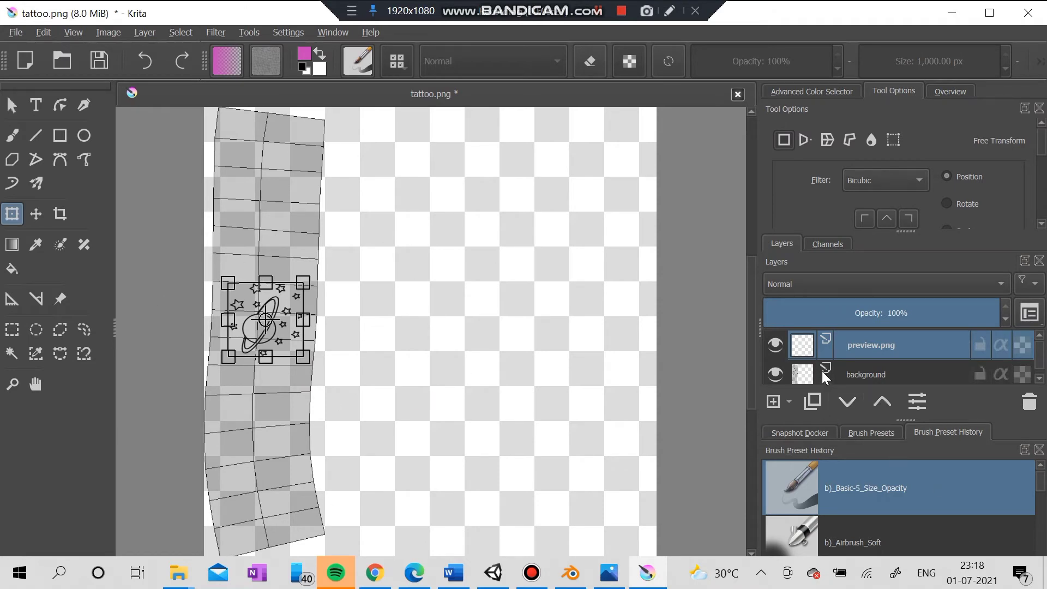
{"action": "left_click", "coordinate": [777, 373]}
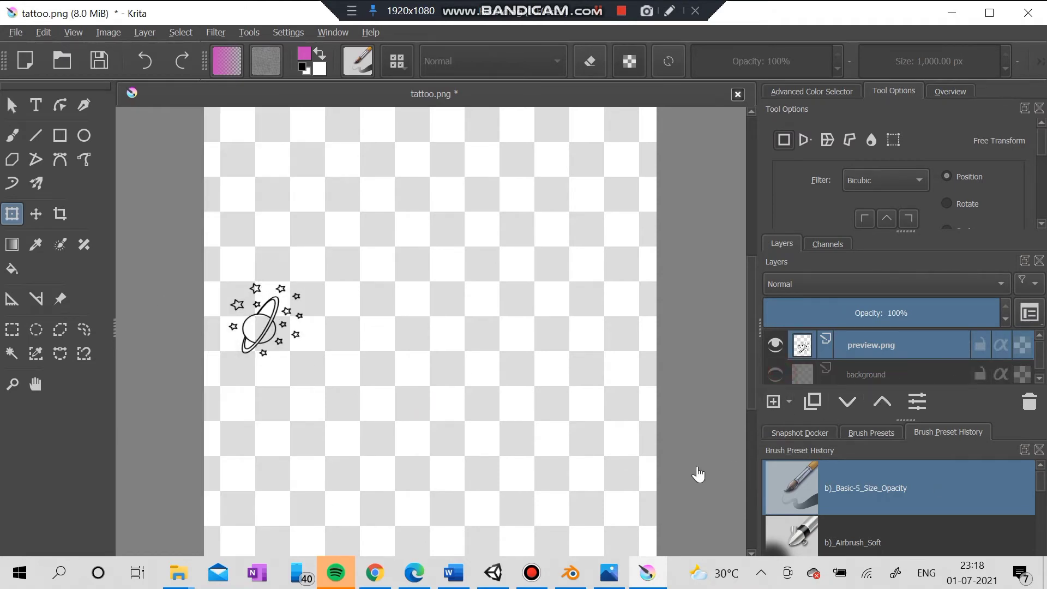
{"action": "left_click", "coordinate": [17, 33]}
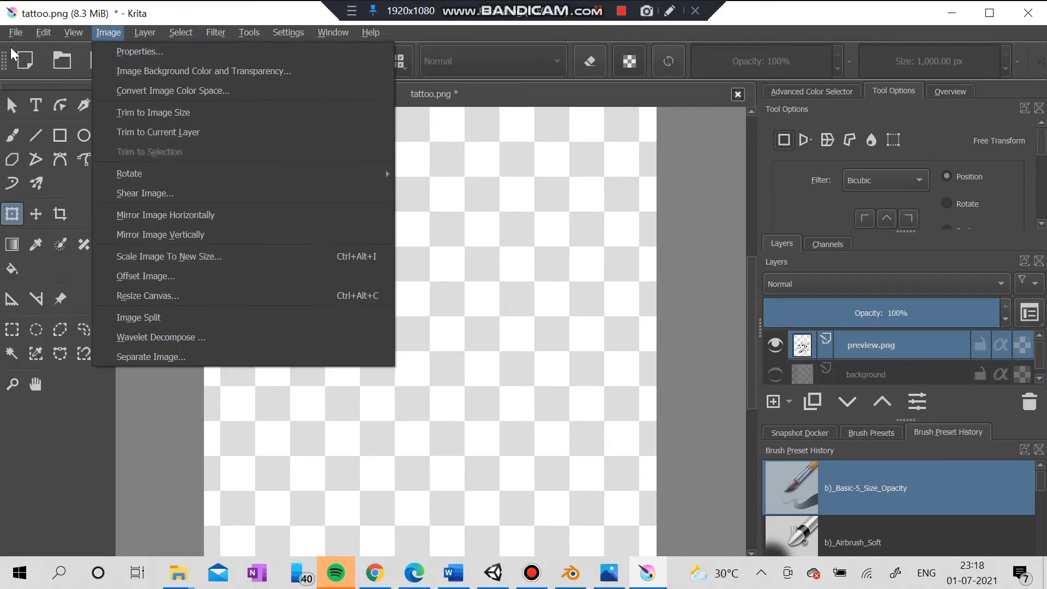
Export the Krita artwork as tattoosun.png, then return to Blender facing the character front-on.
{"action": "left_click", "coordinate": [22, 31]}
{"action": "left_click", "coordinate": [21, 30]}
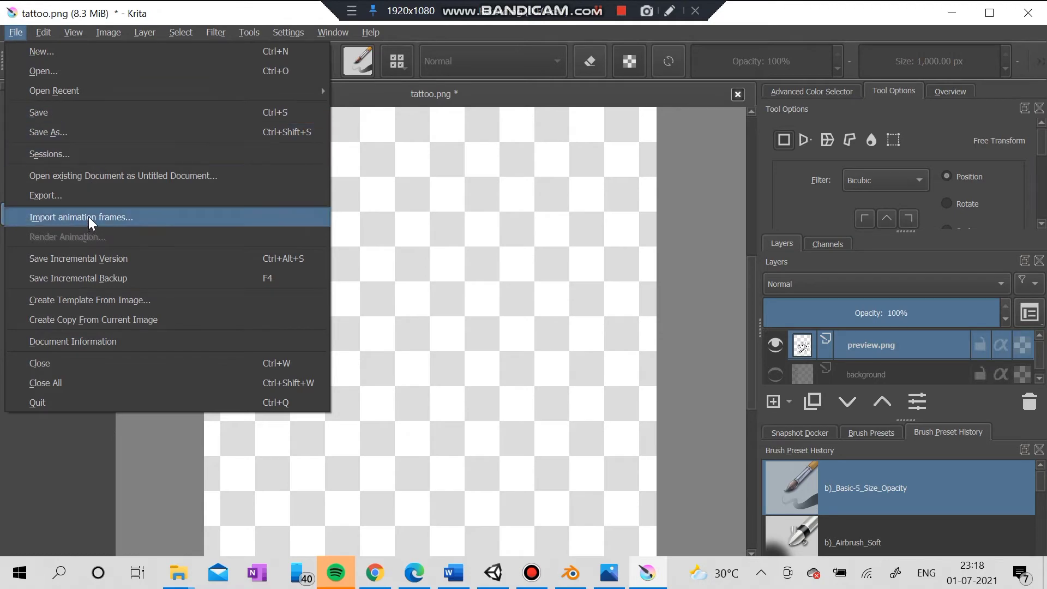
{"action": "left_click", "coordinate": [91, 196]}
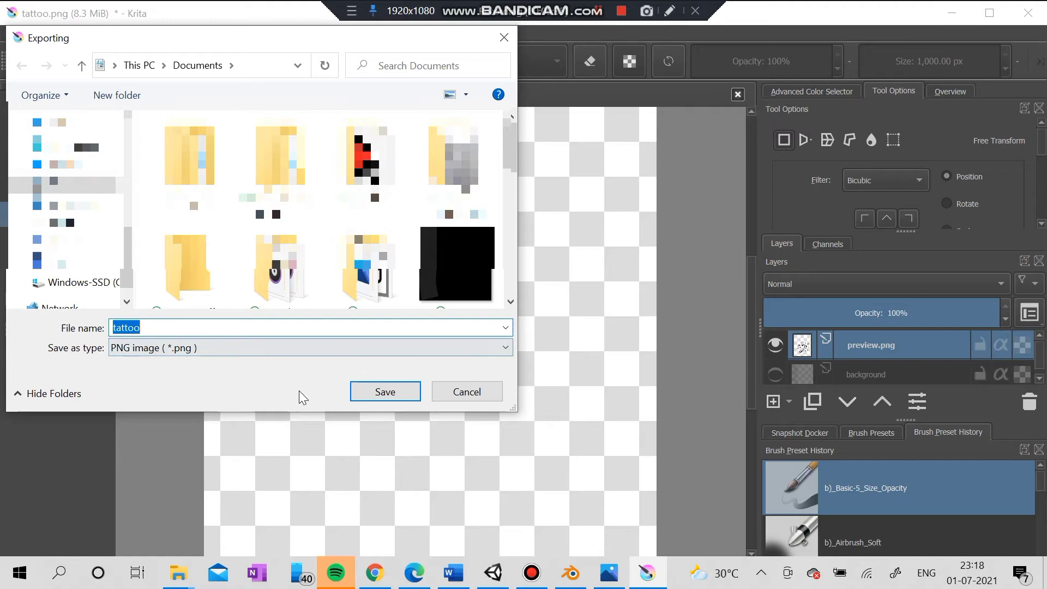
{"action": "left_click", "coordinate": [243, 323]}
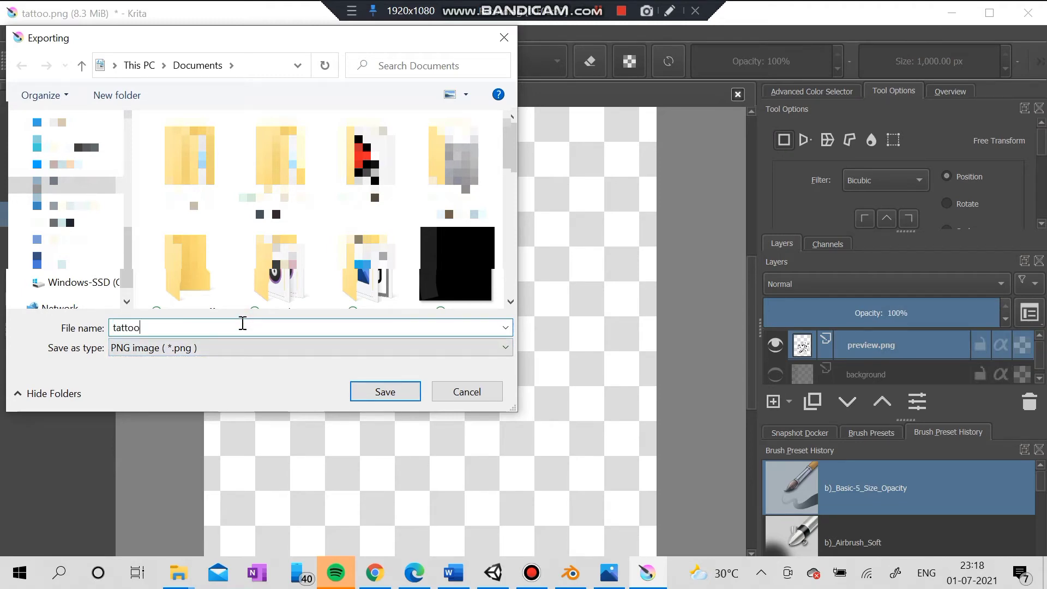
{"action": "type", "text": "sun"}
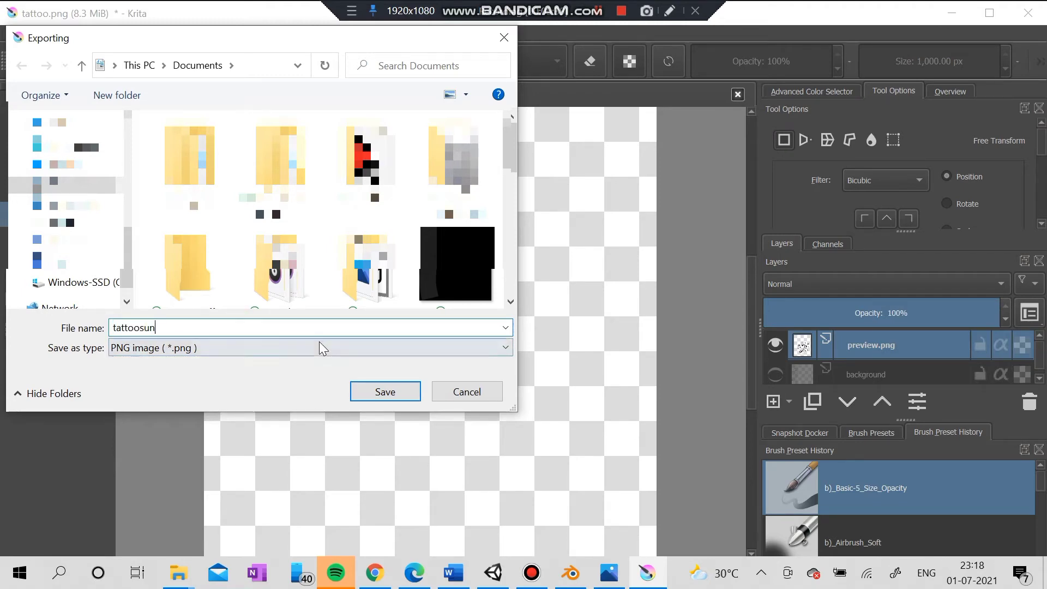
{"action": "left_click", "coordinate": [370, 396]}
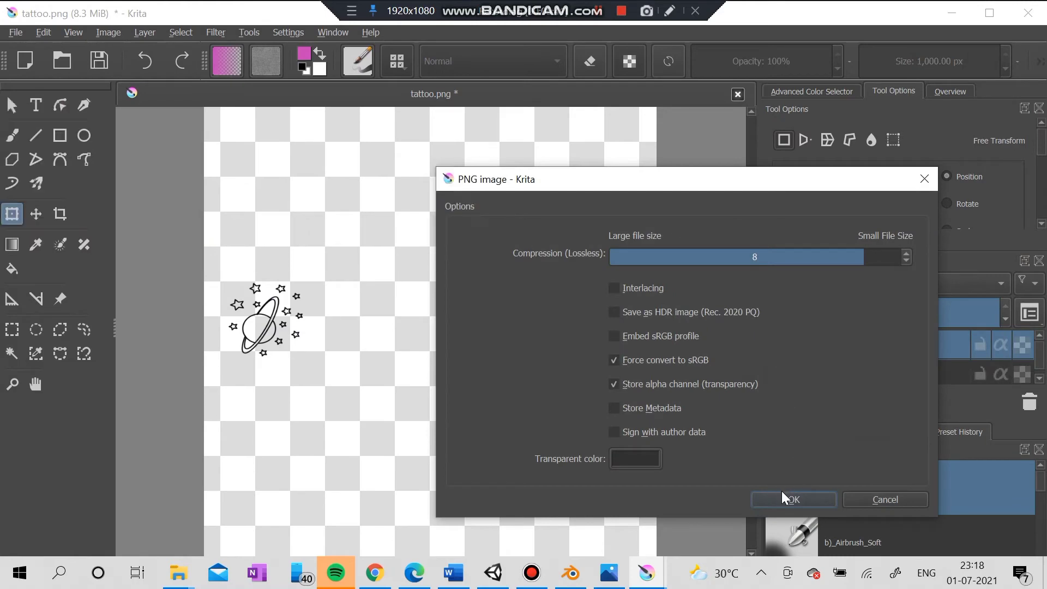
{"action": "left_click", "coordinate": [791, 497]}
{"action": "left_click", "coordinate": [570, 572]}
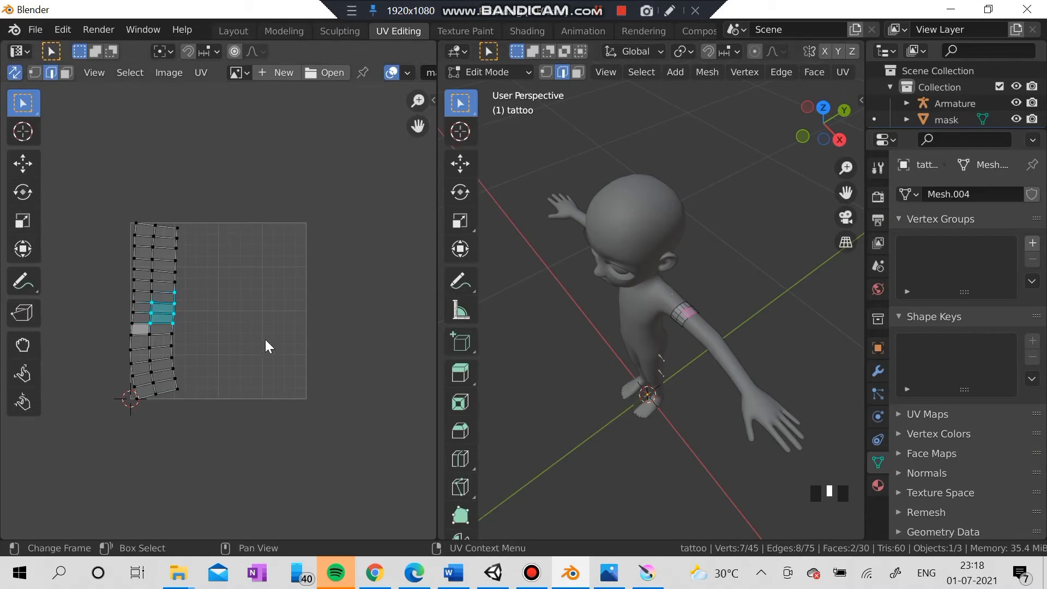
{"action": "middle_click_drag", "start_coordinate": [647, 374], "coordinate": [630, 339]}
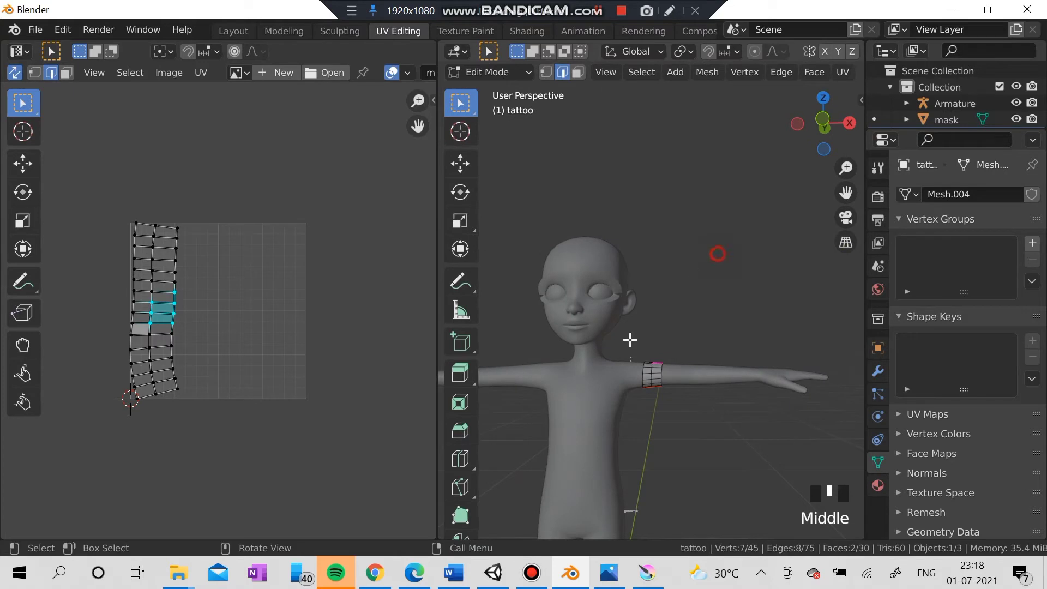
Create a blank black image named tattoob at 512×512 in the UV editor.
{"action": "left_click", "coordinate": [629, 340]}
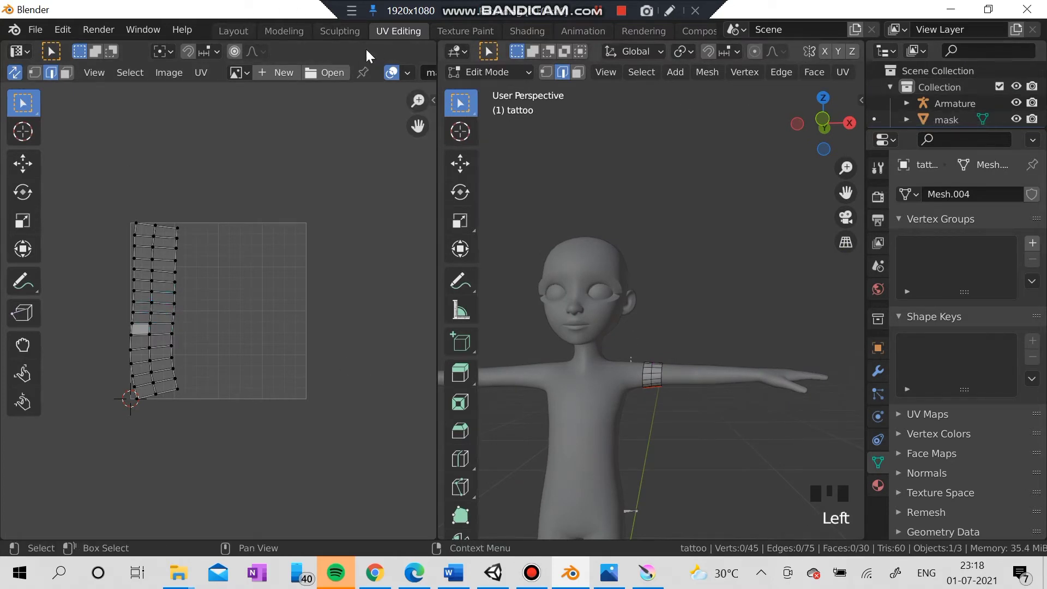
{"action": "left_click", "coordinate": [284, 72]}
{"action": "left_click", "coordinate": [328, 101]}
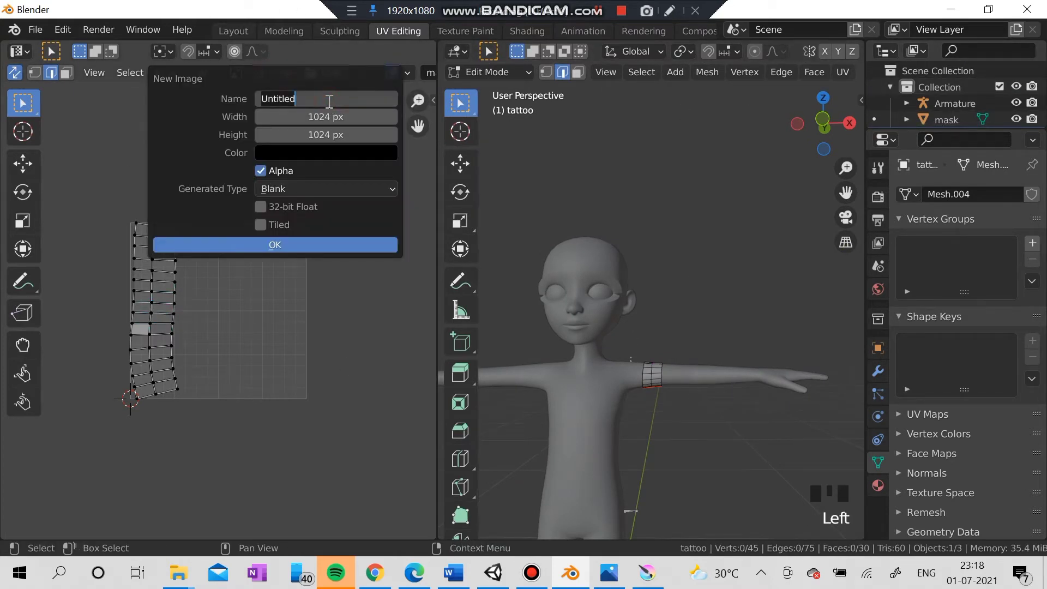
{"action": "key", "text": "BackSpace"}
{"action": "mouse_move", "coordinate": [289, 117]}
{"action": "left_mouse_down"}
{"action": "mouse_move", "coordinate": [312, 150]}
{"action": "mouse_move", "coordinate": [298, 121]}
{"action": "left_mouse_up"}
{"action": "key", "text": "BackSpace"}
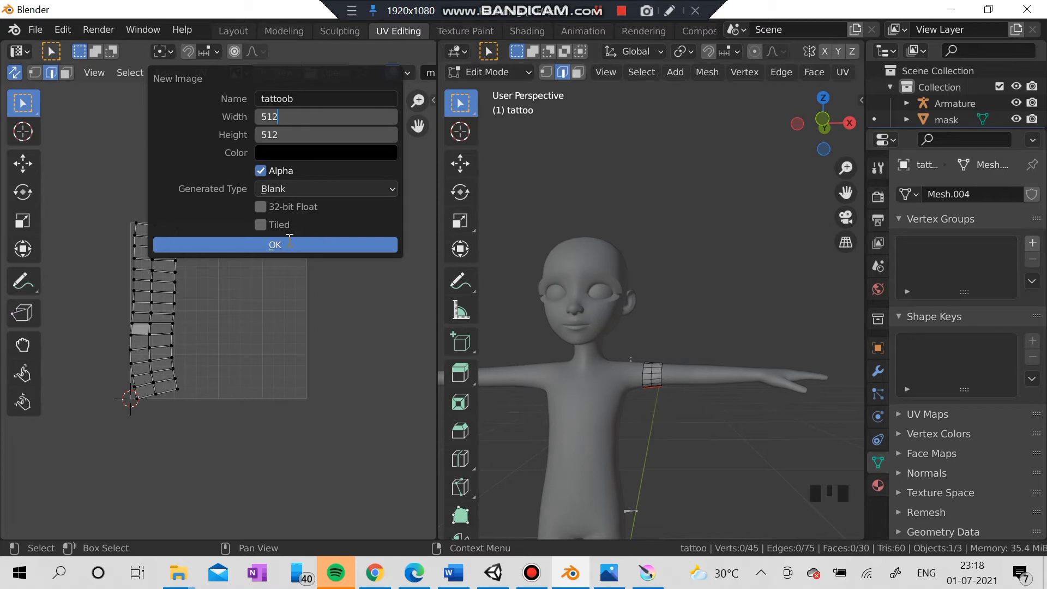
{"action": "key", "text": "Return"}
{"action": "left_click", "coordinate": [228, 245]}
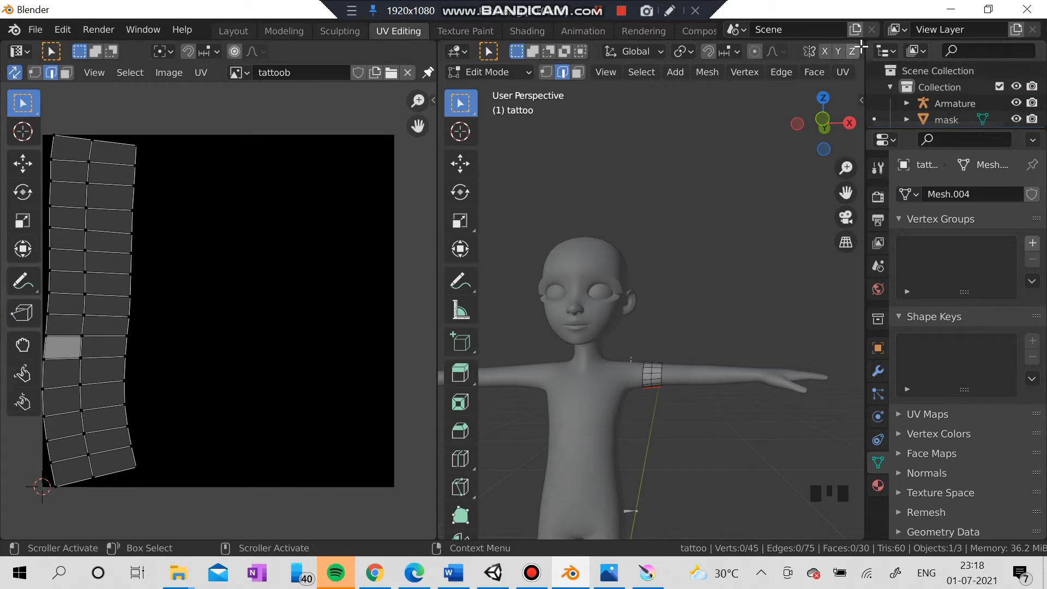
Split the 3D view and turn the lower area into a Shader Editor showing the tattoo material.
{"action": "left_click_drag", "start_coordinate": [861, 45], "coordinate": [861, 263]}
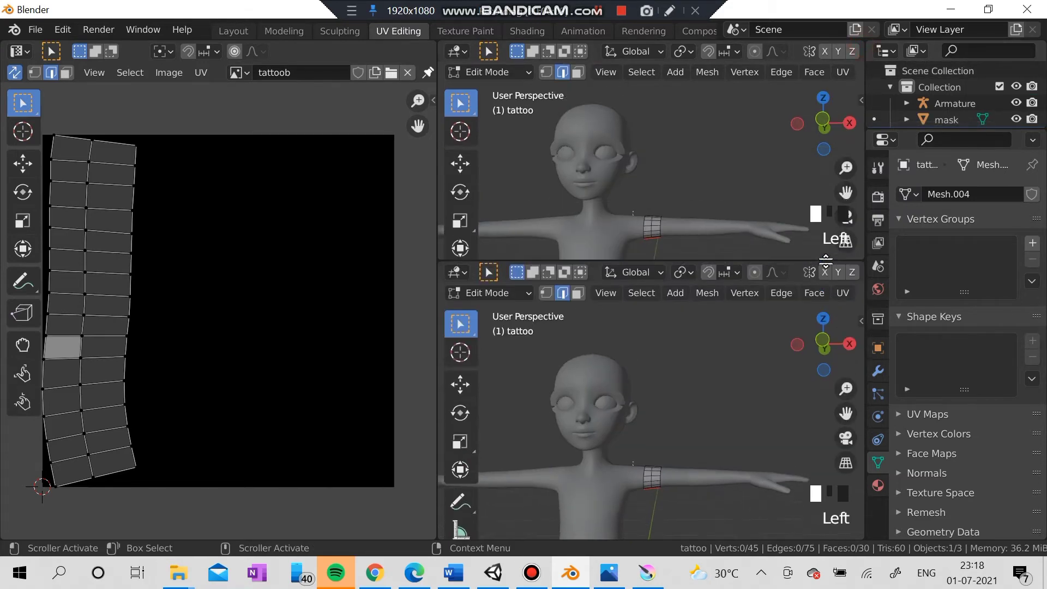
{"action": "left_click", "coordinate": [457, 274]}
{"action": "left_click", "coordinate": [456, 273]}
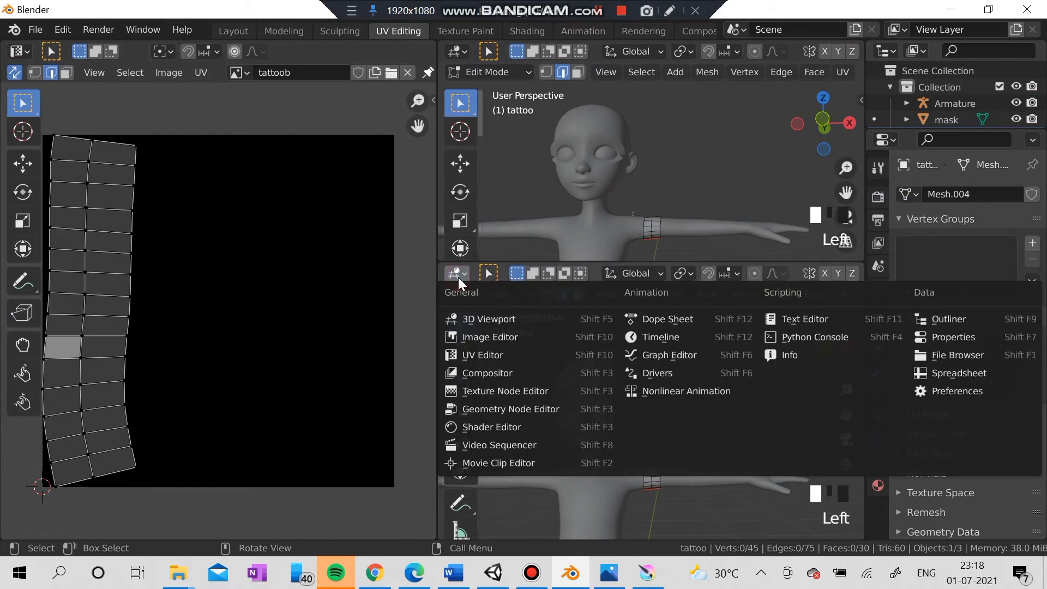
{"action": "left_click", "coordinate": [463, 427]}
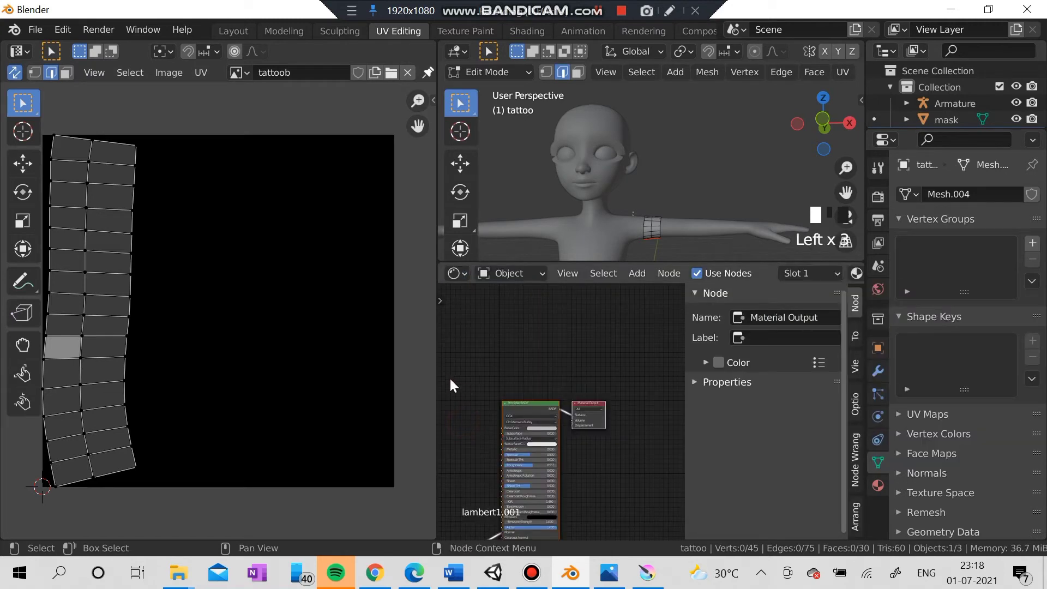
{"action": "left_click_drag", "start_coordinate": [439, 369], "coordinate": [293, 336]}
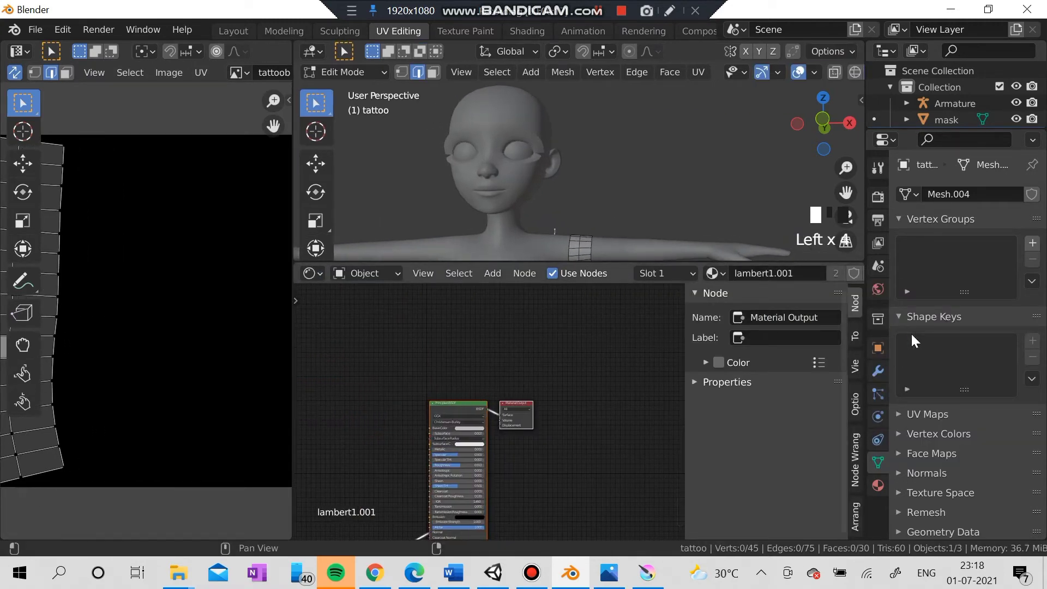
{"action": "left_click", "coordinate": [878, 485]}
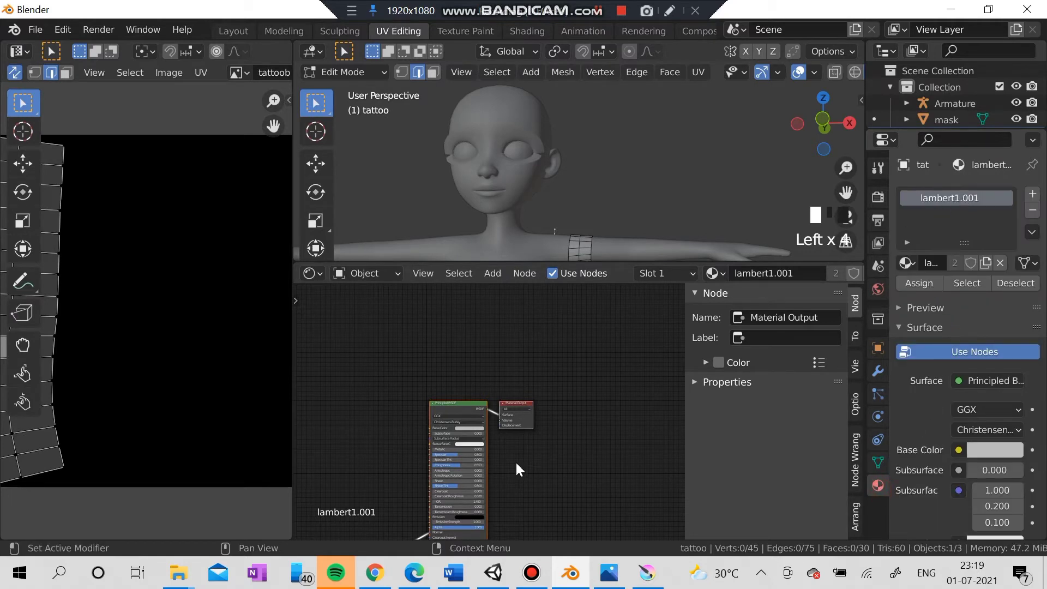
{"action": "scroll", "coordinate": [448, 408], "scroll_direction": "up", "scroll_amount": 3}
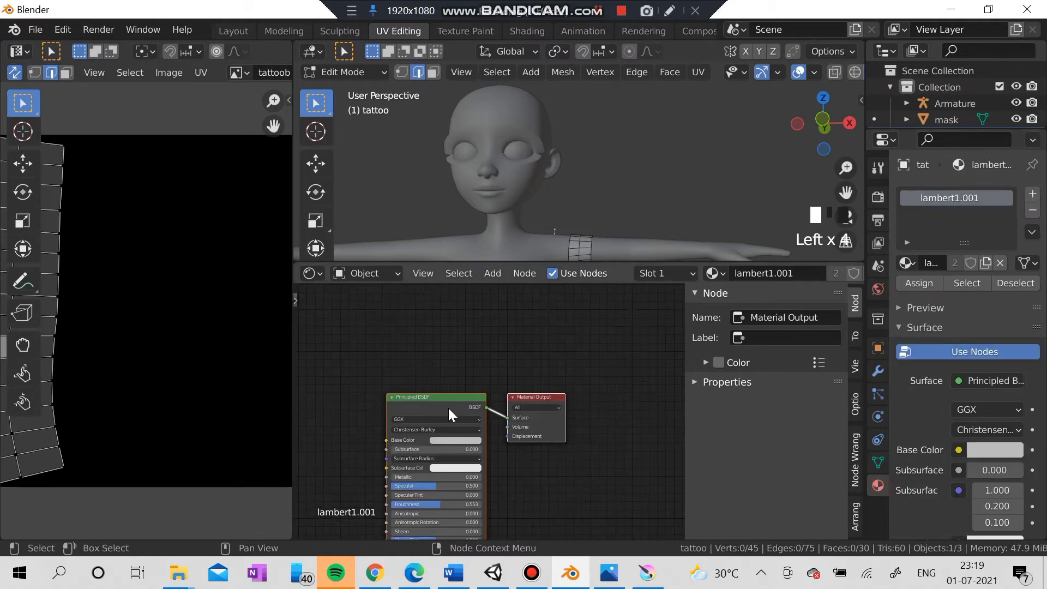
{"action": "left_click_drag", "start_coordinate": [448, 407], "coordinate": [559, 347]}
Add an Image Texture node using tattoob, wired into the Principled BSDF Base Color.
{"action": "left_click", "coordinate": [469, 272]}
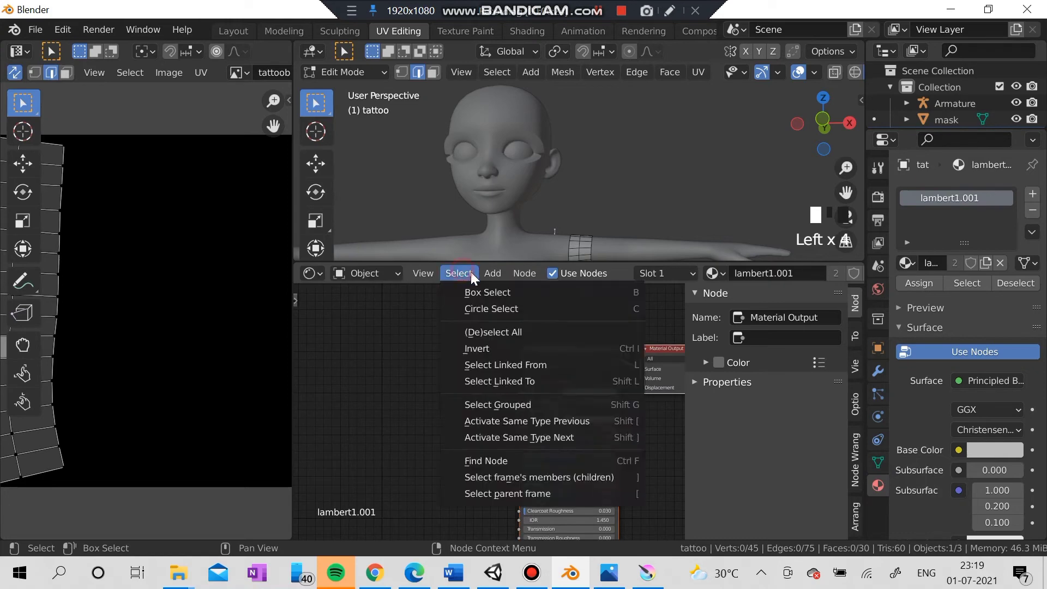
{"action": "left_click", "coordinate": [486, 272]}
{"action": "left_click", "coordinate": [489, 273]}
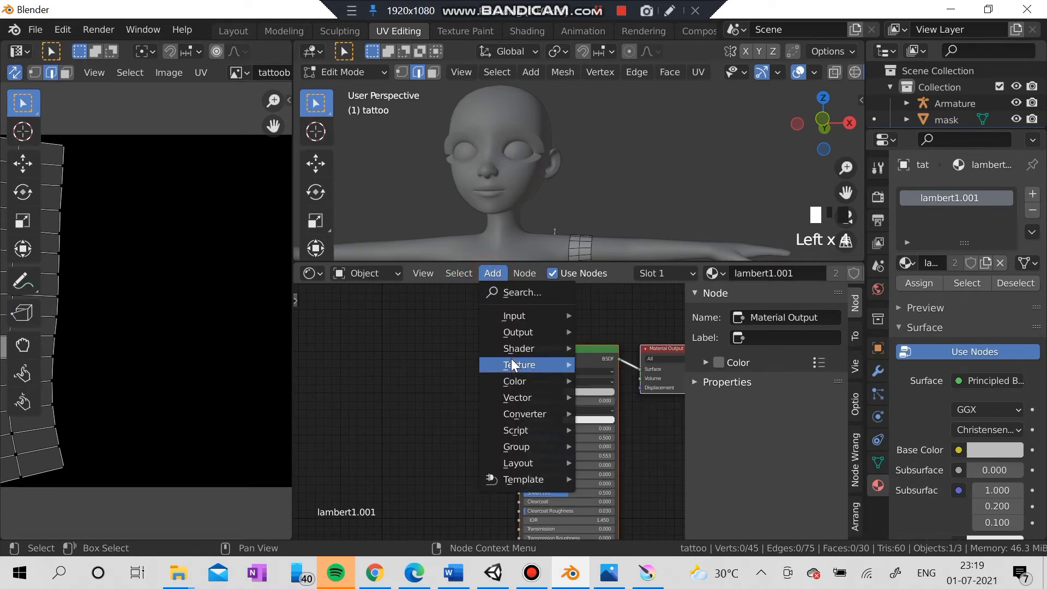
{"action": "mouse_move", "coordinate": [527, 351]}
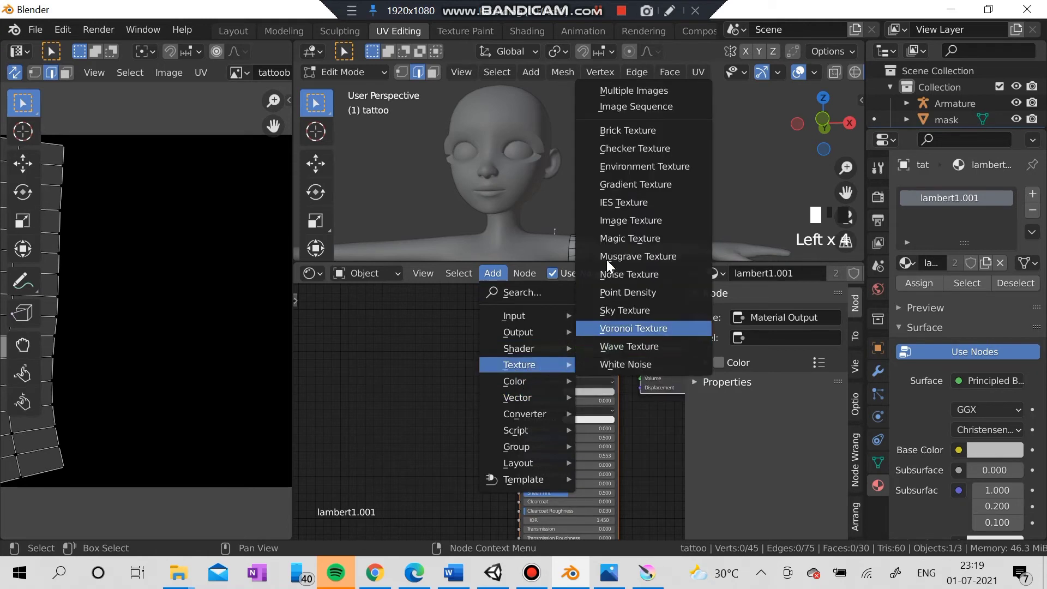
{"action": "left_click", "coordinate": [627, 221]}
{"action": "left_click", "coordinate": [395, 381]}
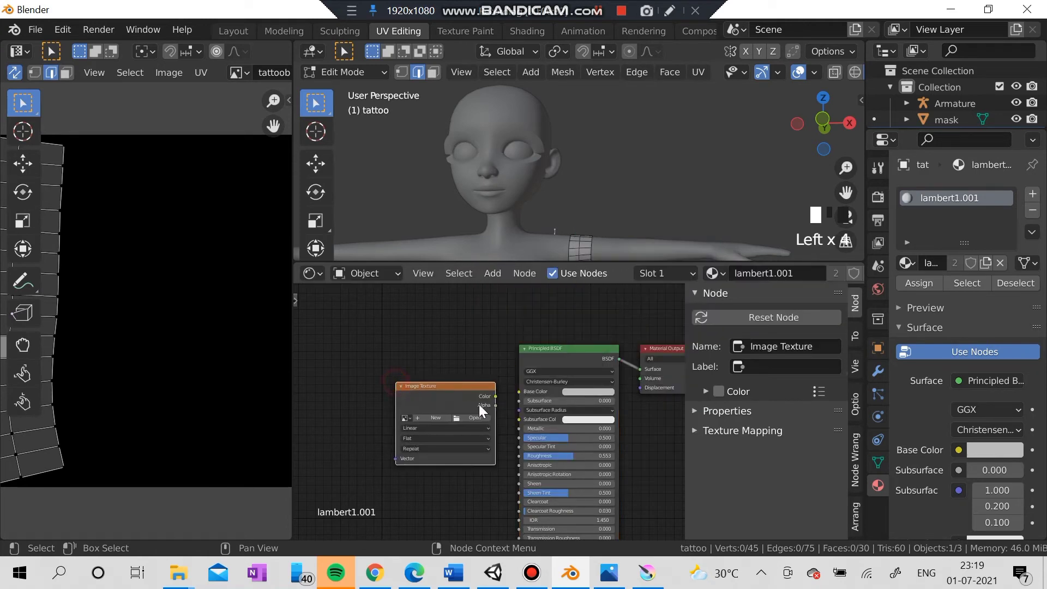
{"action": "left_click_drag", "start_coordinate": [495, 397], "coordinate": [518, 392]}
{"action": "left_click", "coordinate": [405, 418]}
{"action": "left_click", "coordinate": [420, 446]}
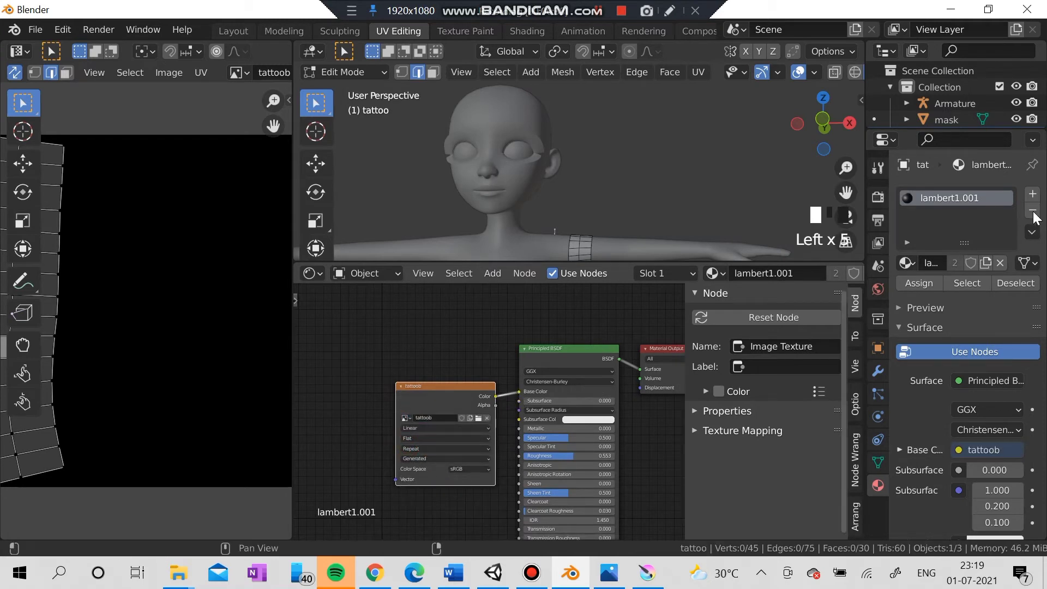
Switch the render engine to Cycles and bake the Diffuse pass into tattoob.
{"action": "left_click", "coordinate": [877, 198]}
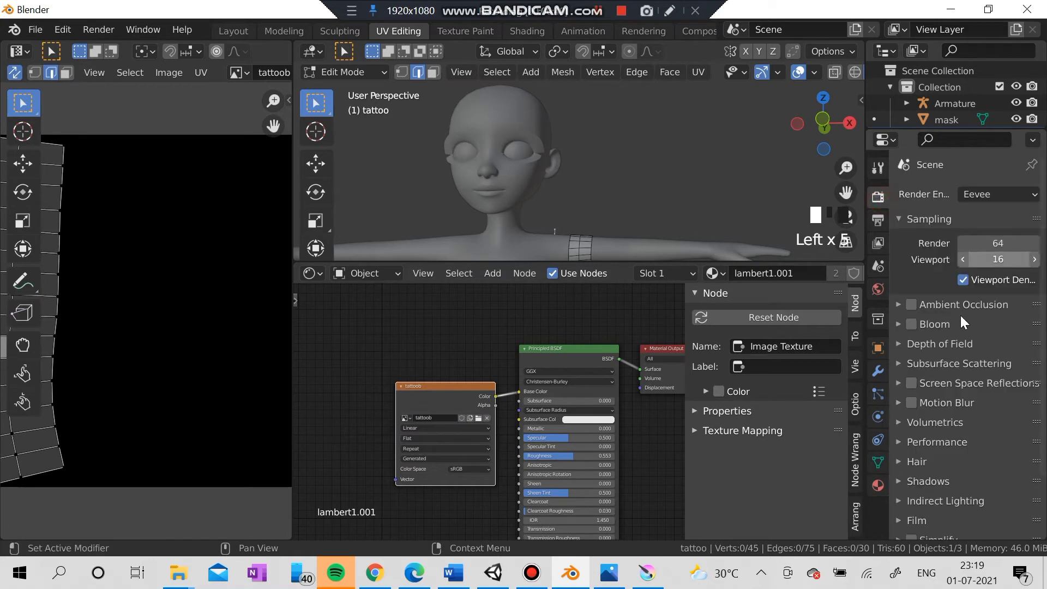
{"action": "left_click", "coordinate": [993, 192]}
{"action": "left_click", "coordinate": [970, 250]}
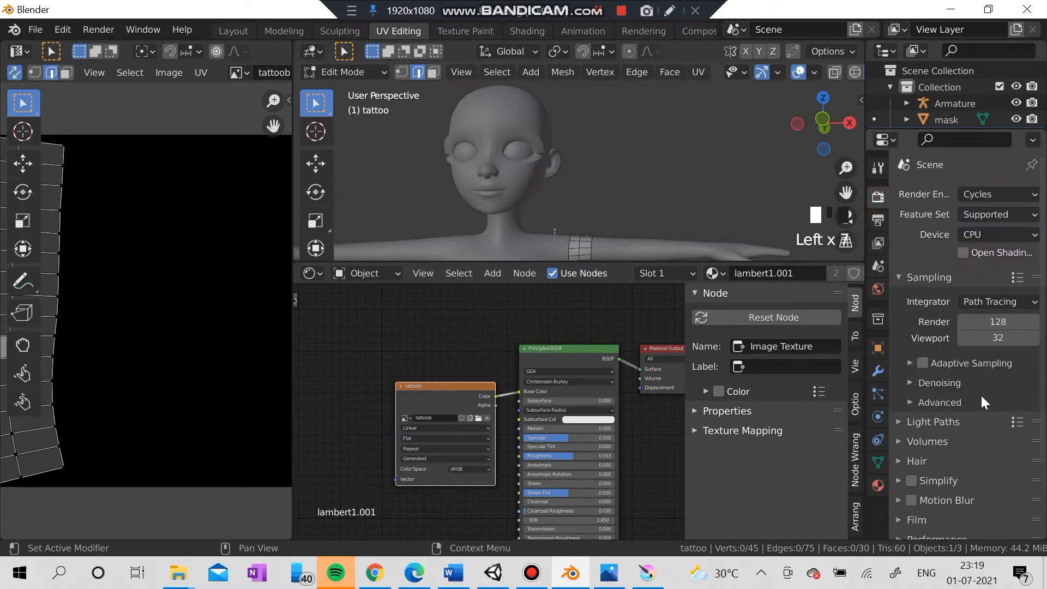
{"action": "scroll", "coordinate": [979, 405], "scroll_direction": "down", "scroll_amount": 5}
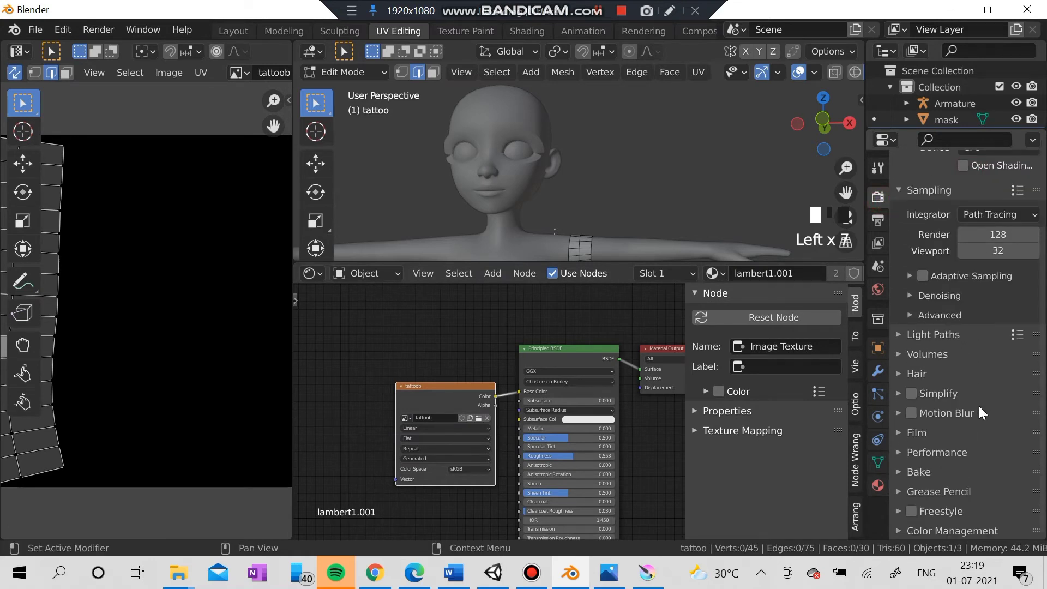
{"action": "left_click", "coordinate": [905, 470]}
{"action": "scroll", "coordinate": [976, 453], "scroll_direction": "down", "scroll_amount": 3}
{"action": "left_click", "coordinate": [989, 447]}
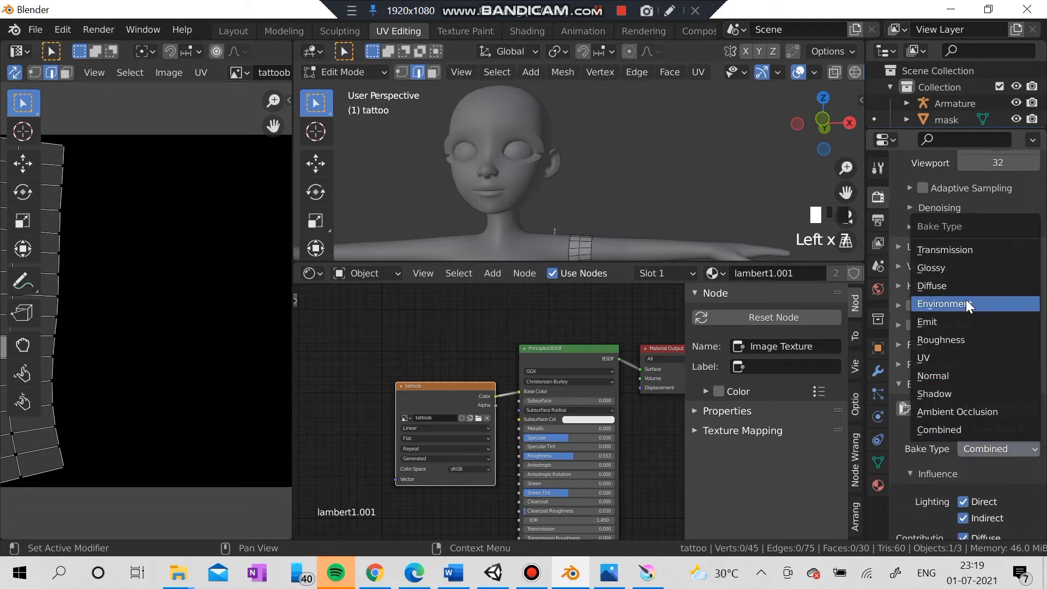
{"action": "left_click", "coordinate": [969, 286]}
{"action": "left_click", "coordinate": [955, 409]}
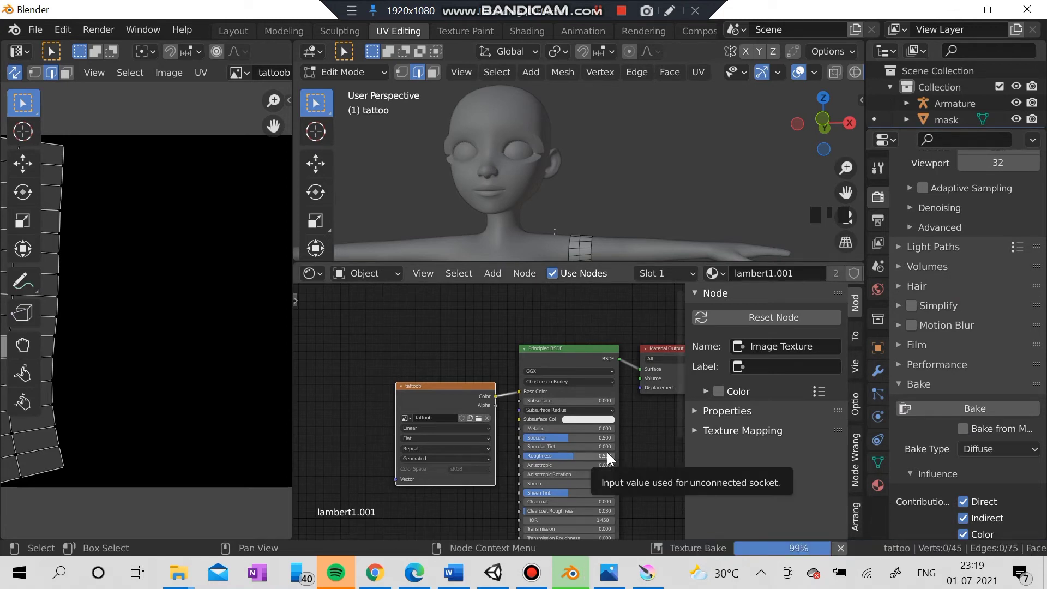
Frame the whole baked image in the UV editor and adjust the UV strip selection.
{"action": "scroll", "coordinate": [149, 276], "scroll_direction": "down", "scroll_amount": 5}
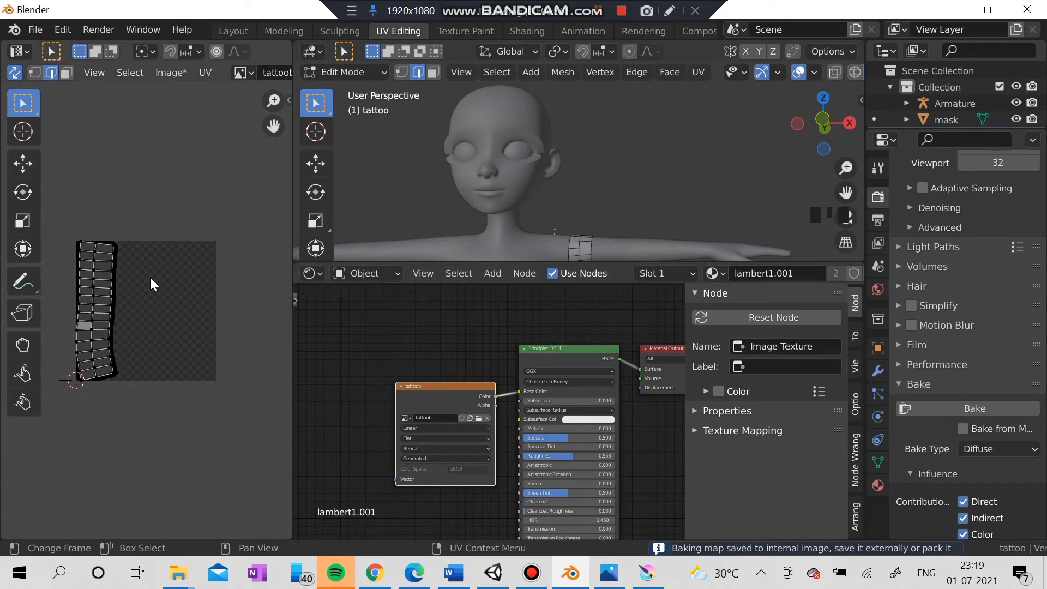
{"action": "middle_click_drag", "start_coordinate": [150, 276], "coordinate": [209, 288]}
{"action": "left_click_drag", "start_coordinate": [70, 226], "coordinate": [214, 468]}
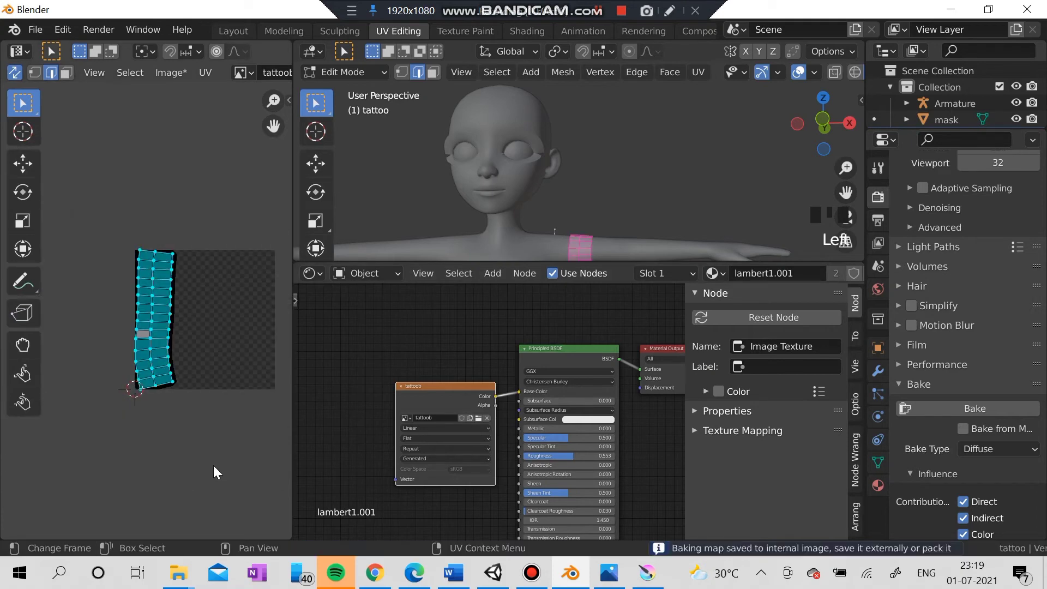
{"action": "left_click", "coordinate": [214, 334]}
{"action": "left_click", "coordinate": [35, 30]}
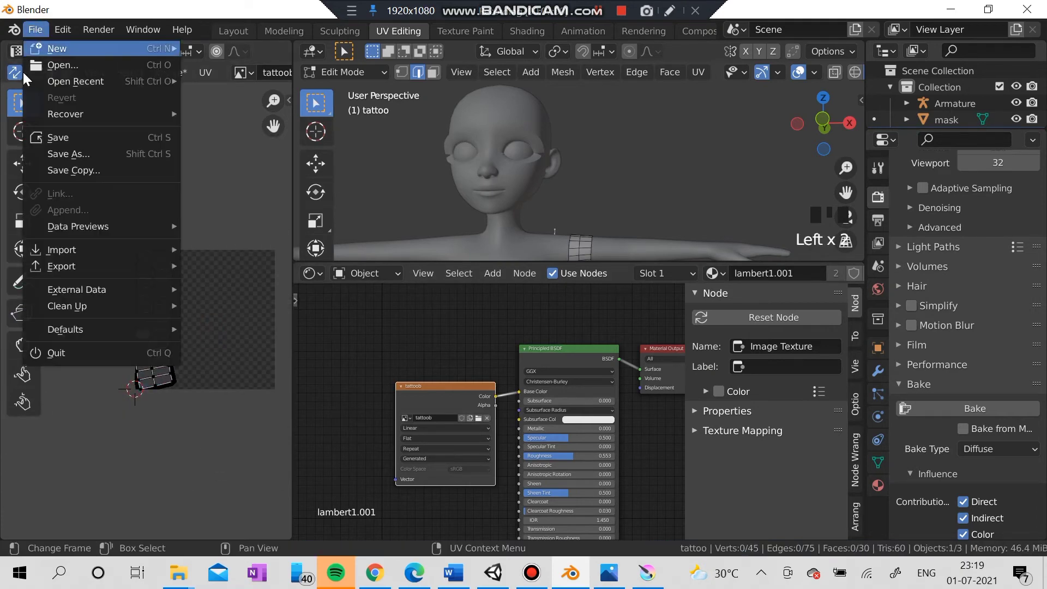
{"action": "mouse_move", "coordinate": [79, 265]}
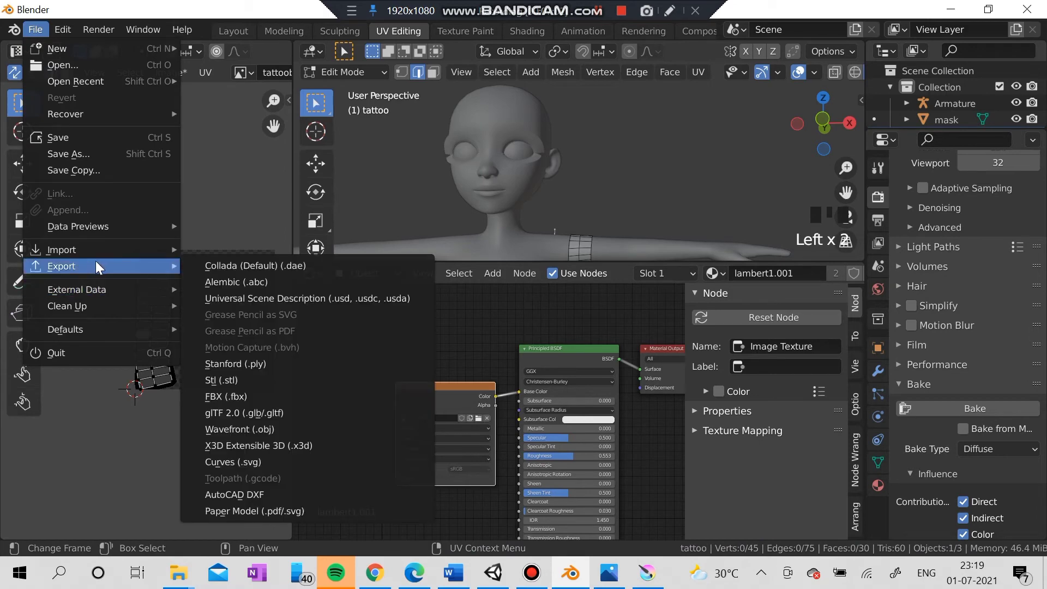
{"action": "left_click", "coordinate": [227, 179]}
{"action": "left_click_drag", "start_coordinate": [84, 235], "coordinate": [183, 430]}
{"action": "left_click", "coordinate": [189, 246]}
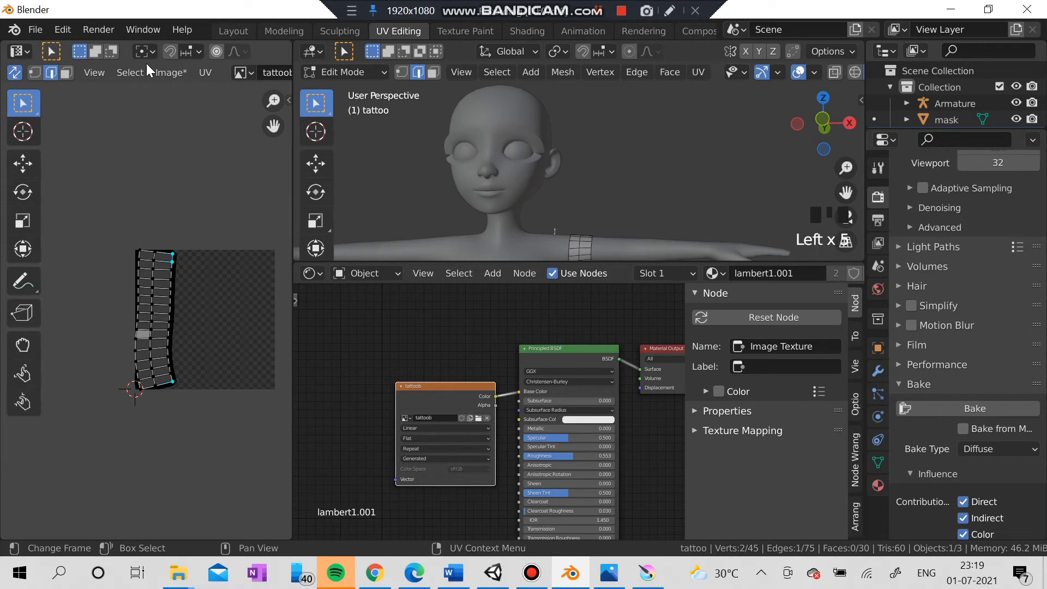
Save the baked tattoob image as a PNG file in Documents.
{"action": "left_click", "coordinate": [164, 71]}
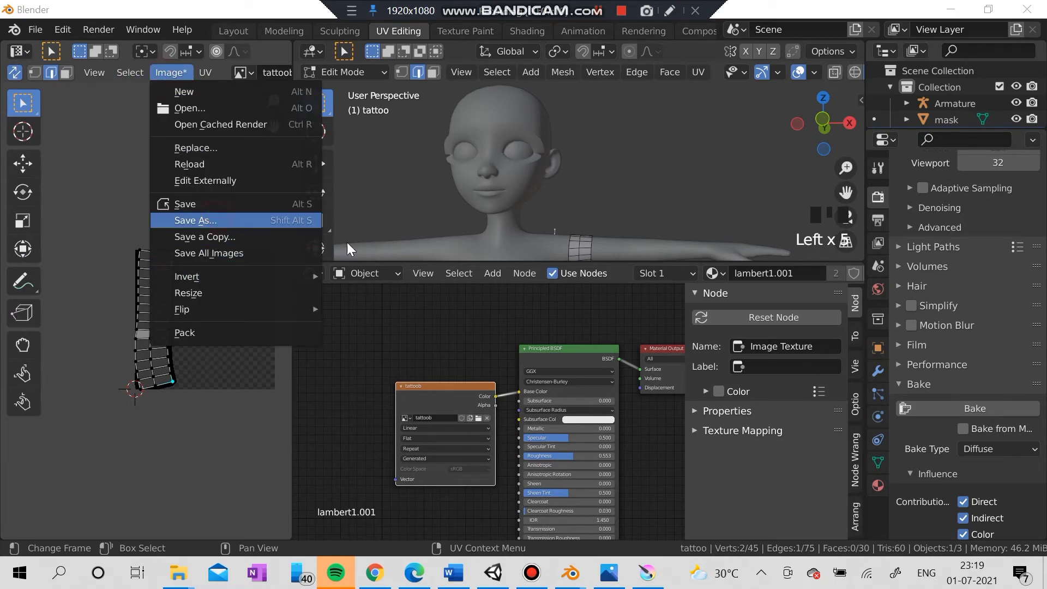
{"action": "left_click", "coordinate": [205, 220]}
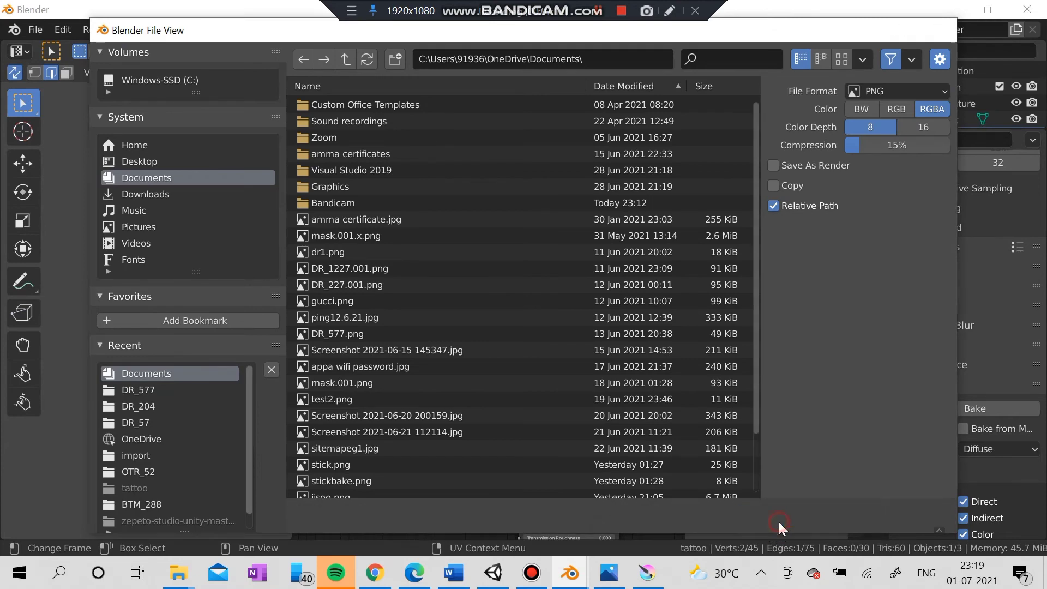
{"action": "left_click", "coordinate": [778, 522]}
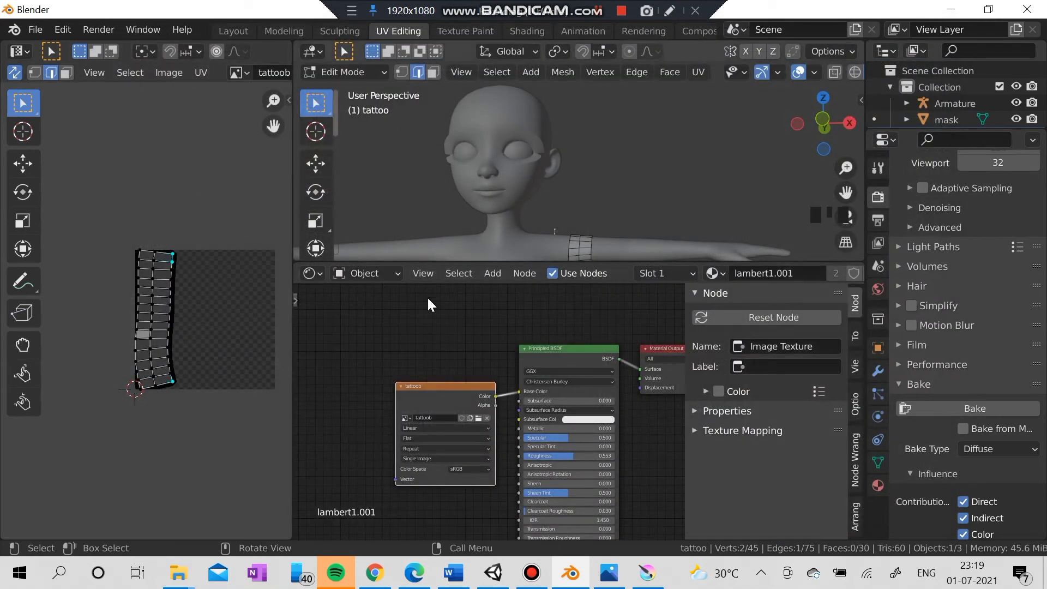
Join the node editor and UV editor areas into the 3D viewport.
{"action": "right_click", "coordinate": [441, 262]}
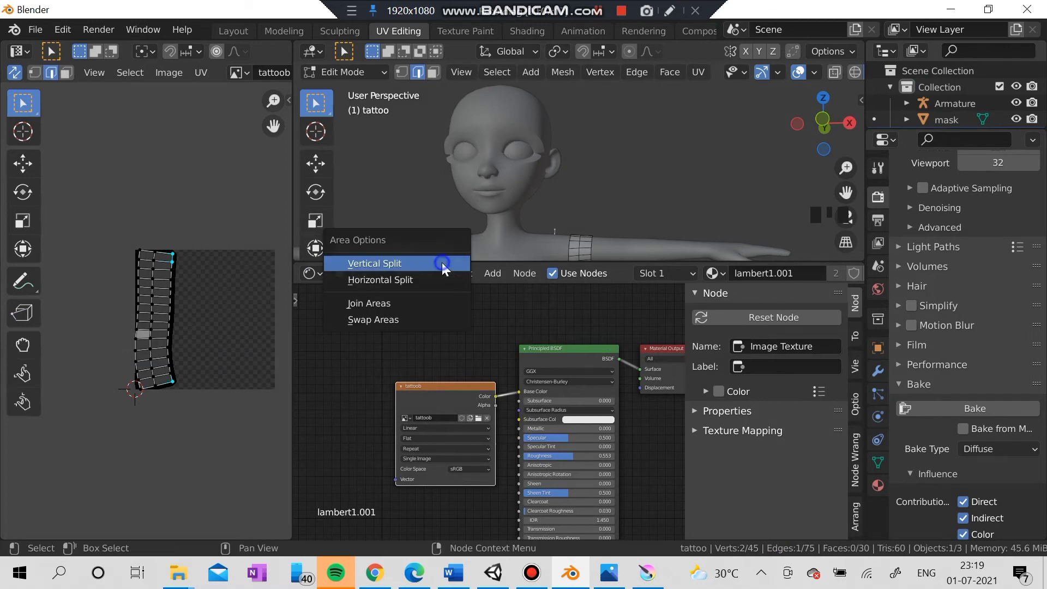
{"action": "left_click", "coordinate": [410, 299]}
{"action": "left_click", "coordinate": [409, 340]}
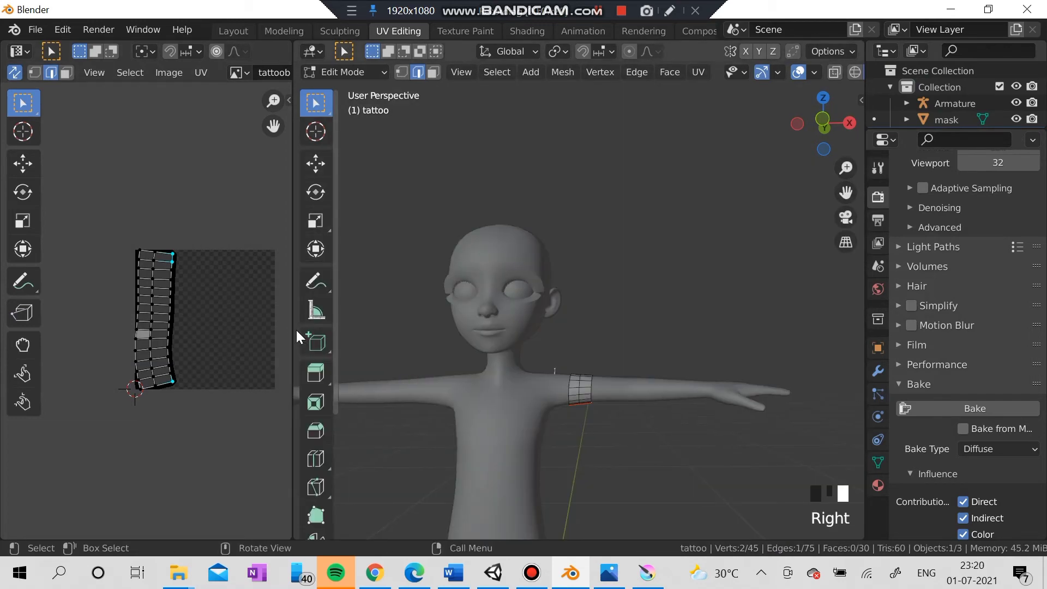
{"action": "right_click", "coordinate": [293, 332]}
{"action": "left_click", "coordinate": [283, 334]}
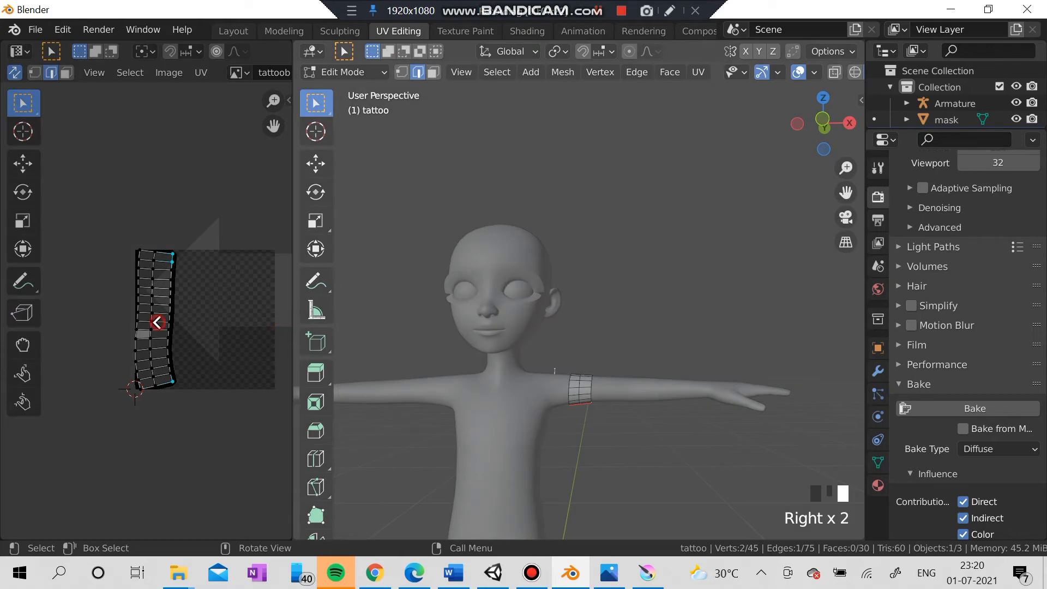
{"action": "left_click", "coordinate": [157, 322]}
Switch to Object Mode, enlarge the outliner and orbit to a frontal view of the character.
{"action": "left_click", "coordinate": [52, 72]}
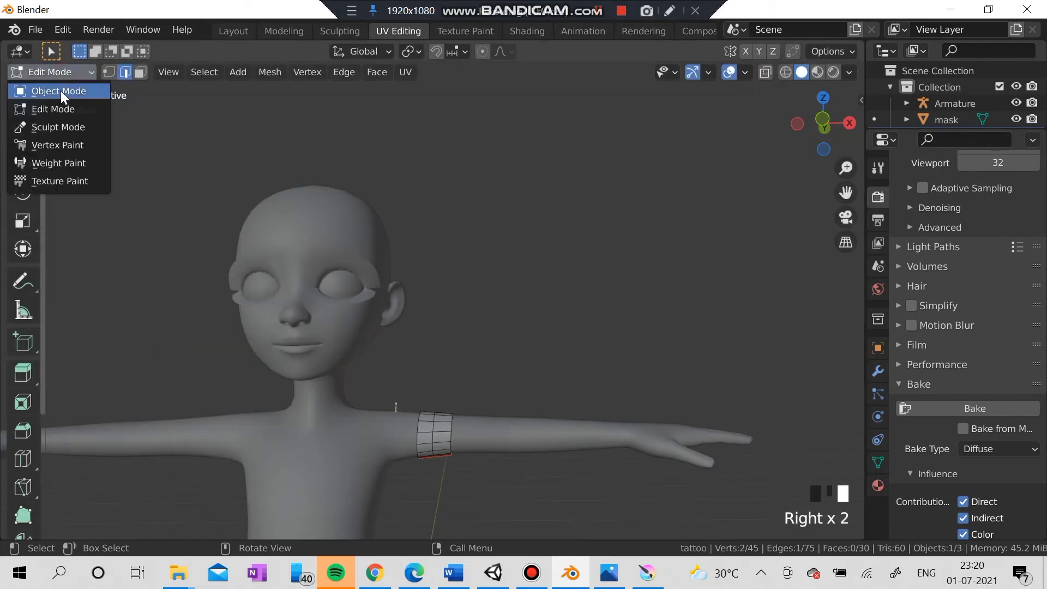
{"action": "left_click", "coordinate": [60, 91]}
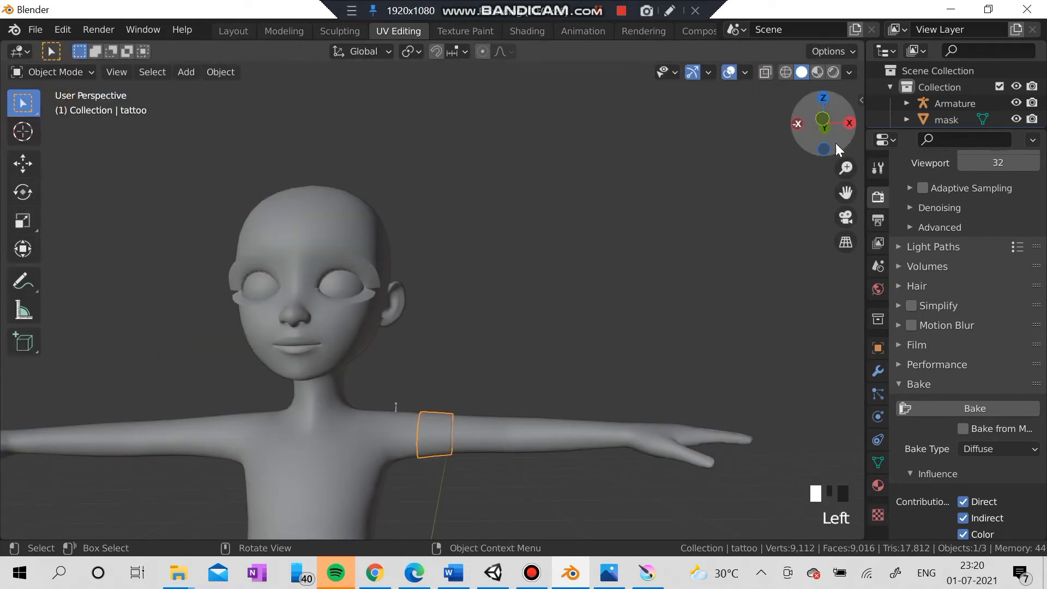
{"action": "left_click_drag", "start_coordinate": [959, 131], "coordinate": [959, 233]}
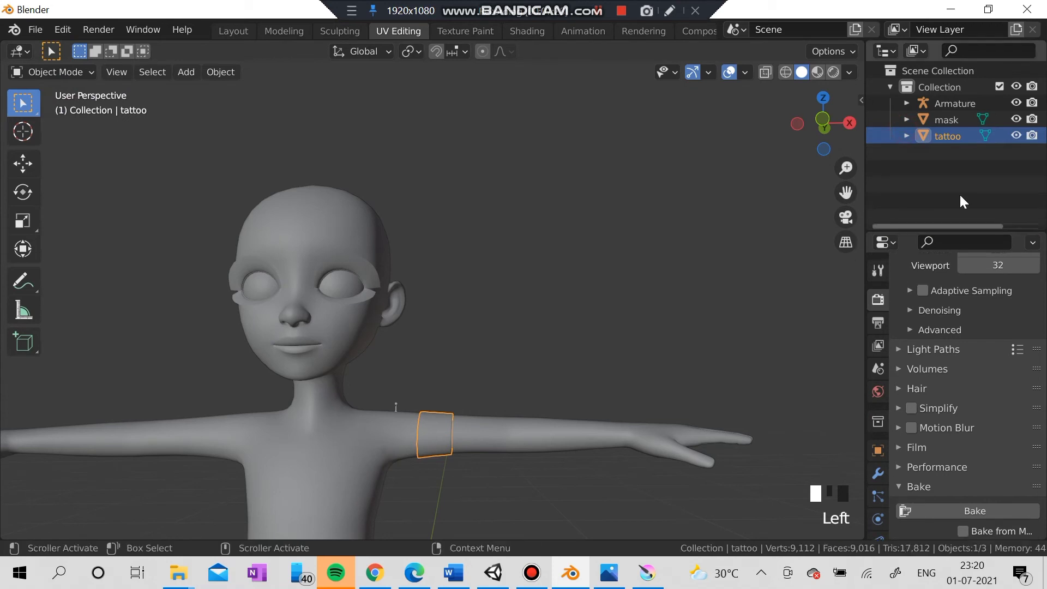
{"action": "left_click", "coordinate": [953, 152]}
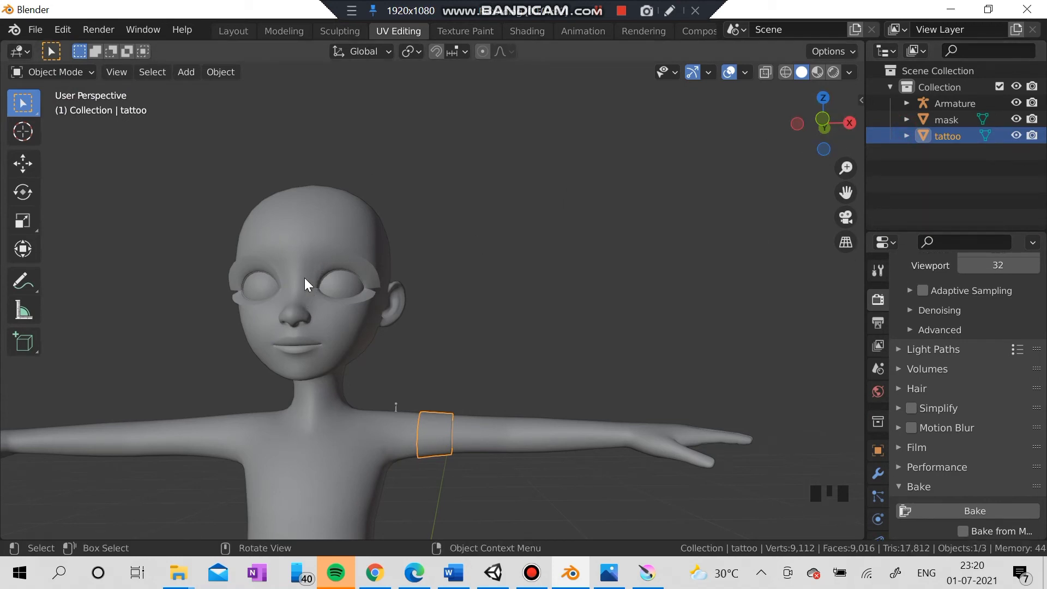
{"action": "middle_click_drag", "start_coordinate": [304, 277], "coordinate": [387, 256]}
{"action": "scroll", "coordinate": [286, 319], "scroll_direction": "down", "scroll_amount": 2}
{"action": "middle_click_drag", "start_coordinate": [456, 325], "coordinate": [523, 283]}
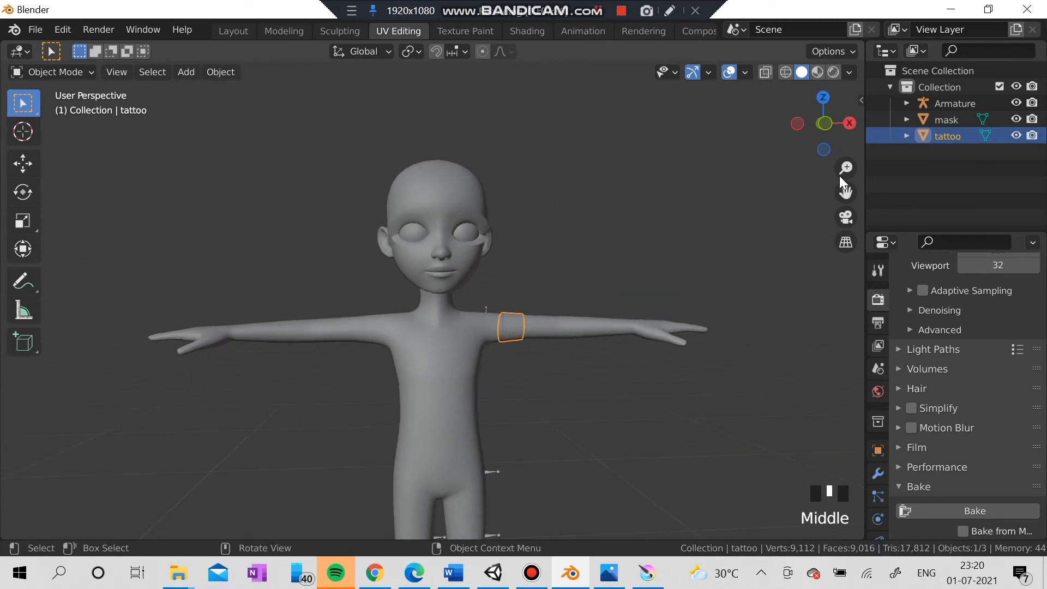
Delete the DR_577 object under the Armature and select the tattoo object.
{"action": "left_click", "coordinate": [902, 104]}
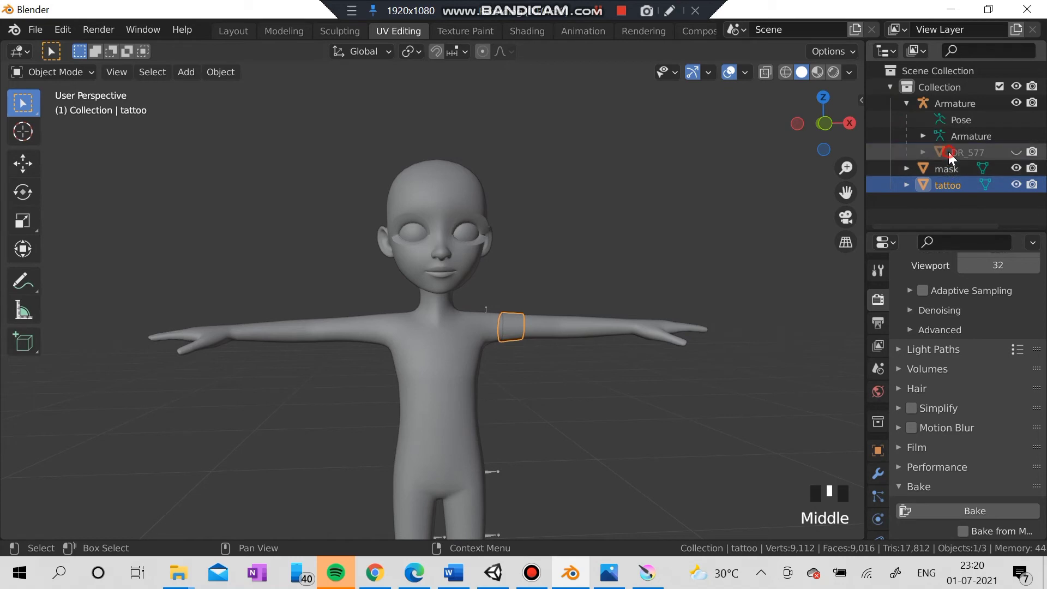
{"action": "left_click", "coordinate": [954, 151]}
{"action": "key", "text": "Delete"}
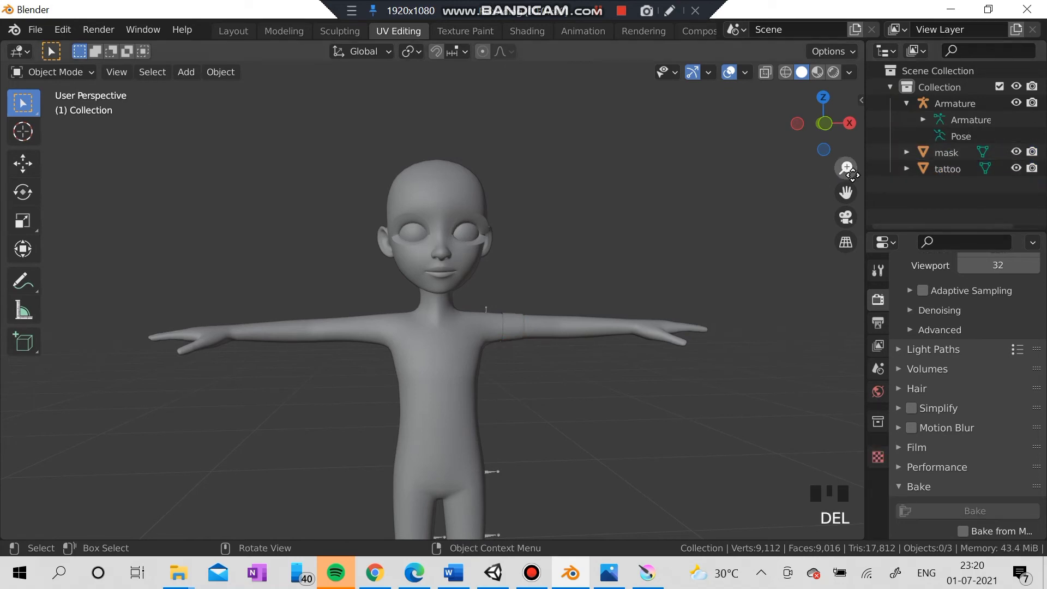
{"action": "left_click", "coordinate": [947, 170]}
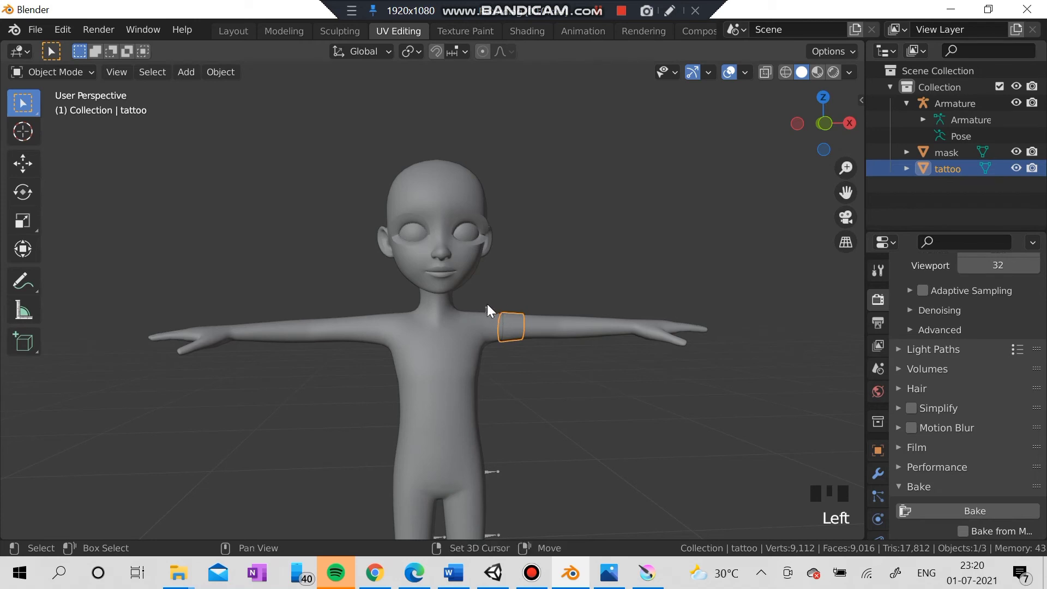
Parent the tattoo to the Armature With Automatic Weights.
{"action": "left_click", "coordinate": [486, 306], "text": "shift"}
{"action": "right_click", "coordinate": [489, 307]}
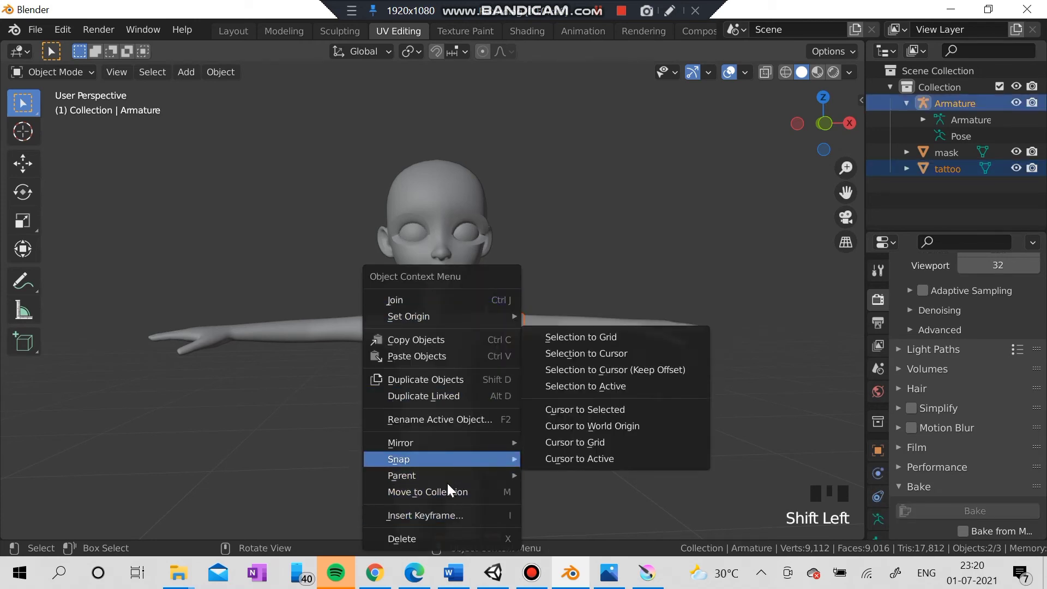
{"action": "mouse_move", "coordinate": [448, 475]}
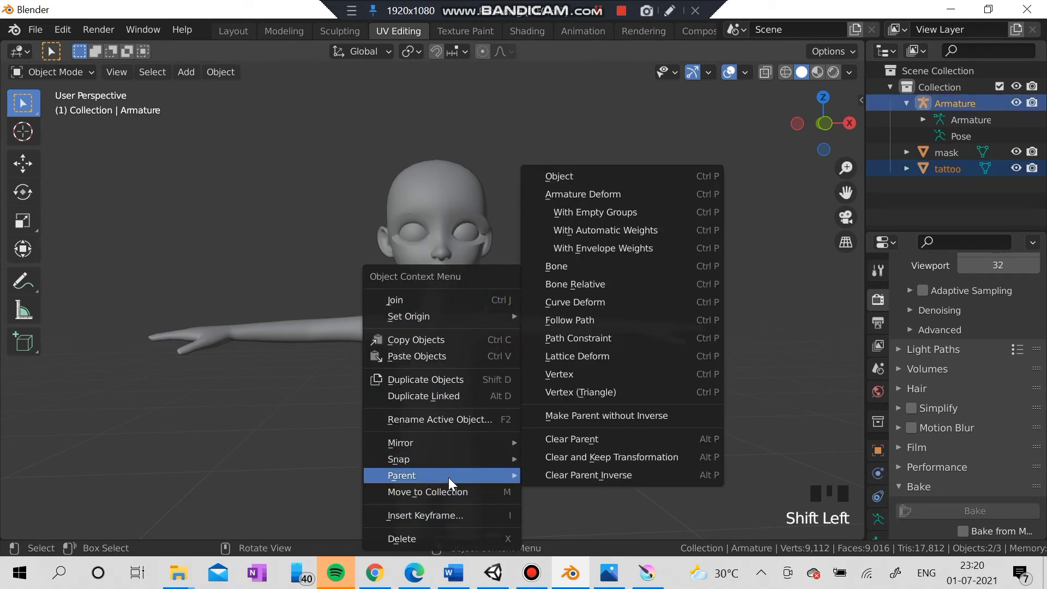
{"action": "left_click", "coordinate": [651, 229]}
{"action": "left_click", "coordinate": [630, 463]}
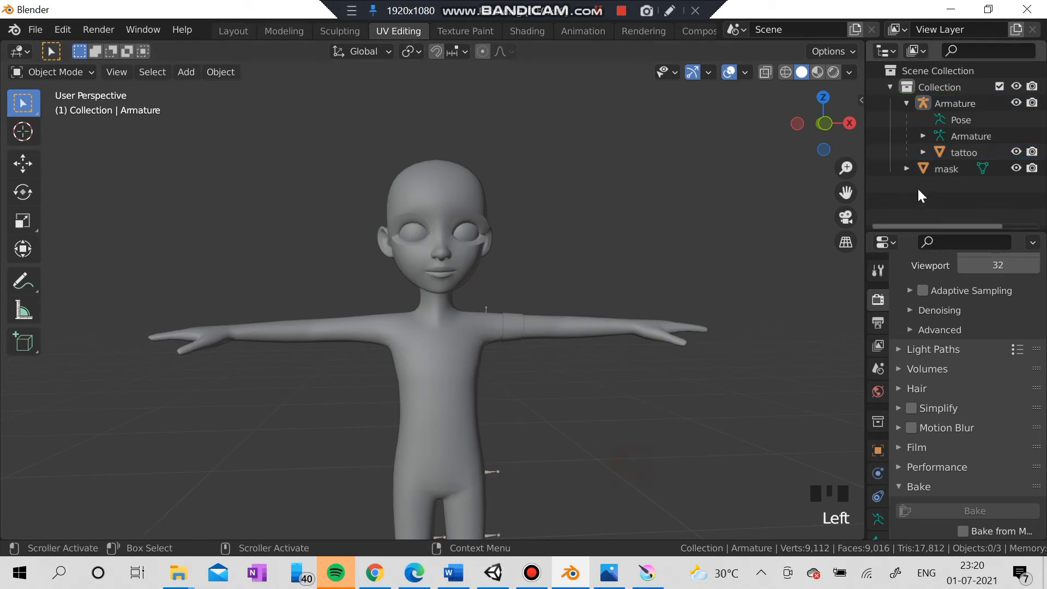
{"action": "left_click", "coordinate": [922, 152]}
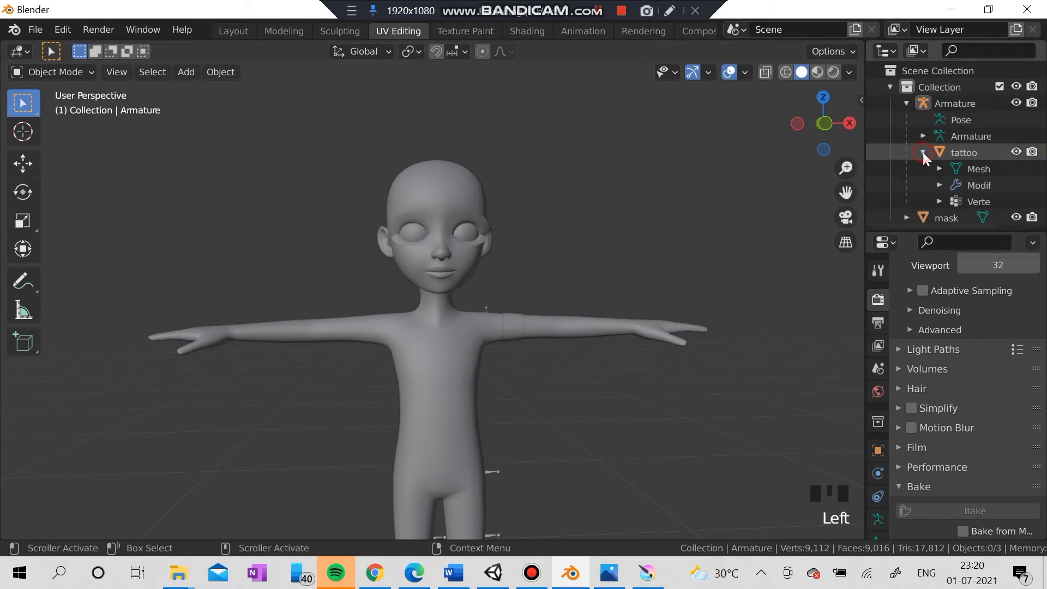
{"action": "left_click", "coordinate": [923, 154]}
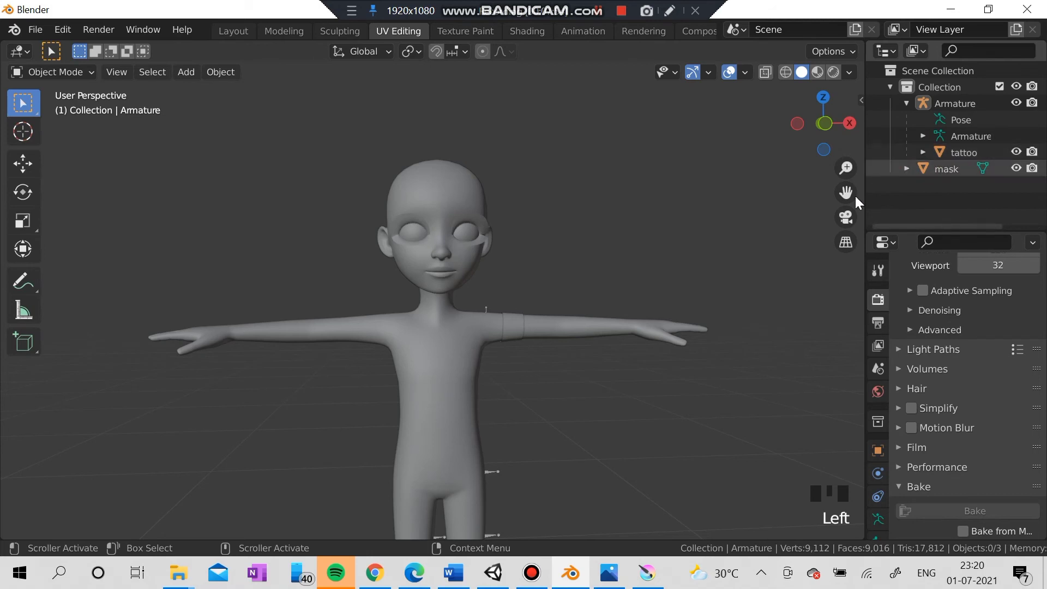
{"action": "scroll", "coordinate": [421, 322], "scroll_direction": "up", "scroll_amount": 5}
{"action": "scroll", "coordinate": [421, 318], "scroll_direction": "down", "scroll_amount": 4}
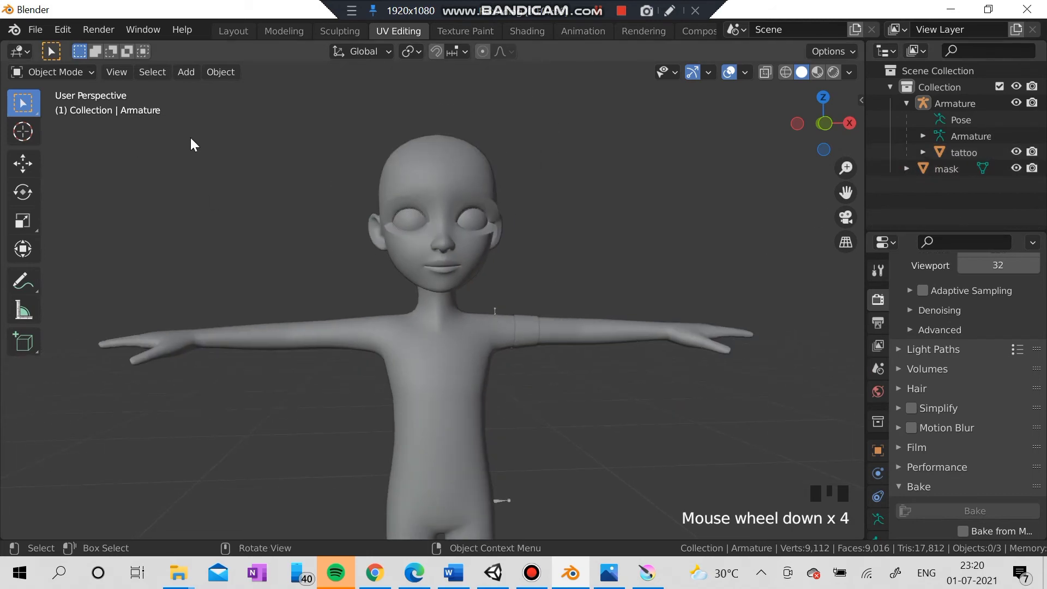
In Pose Mode, test-rotate the upperArm_L bone and cancel each rotation.
{"action": "left_click", "coordinate": [52, 72]}
{"action": "left_click", "coordinate": [54, 131]}
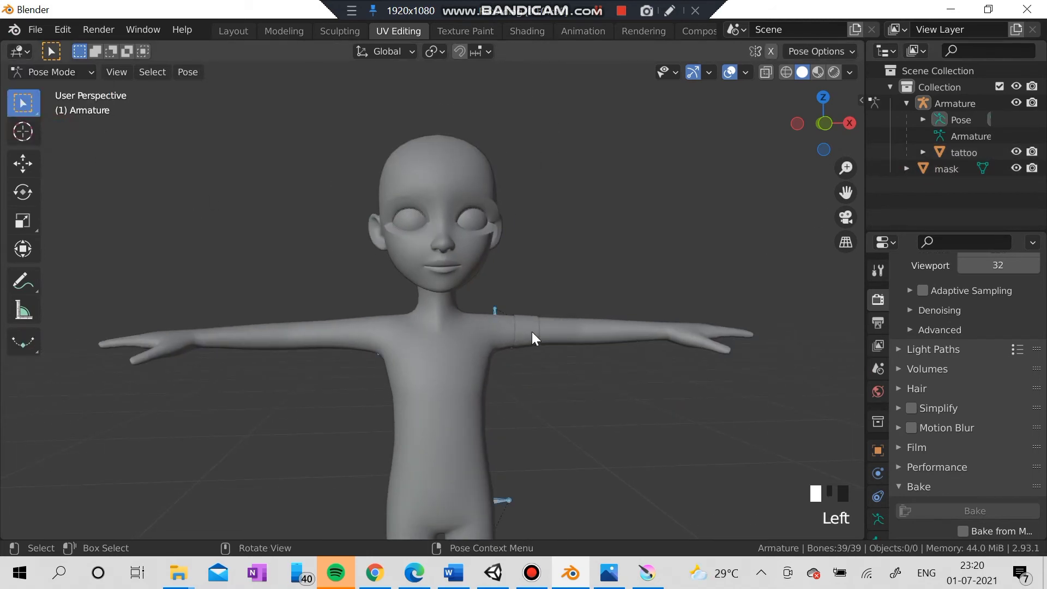
{"action": "left_click", "coordinate": [495, 312]}
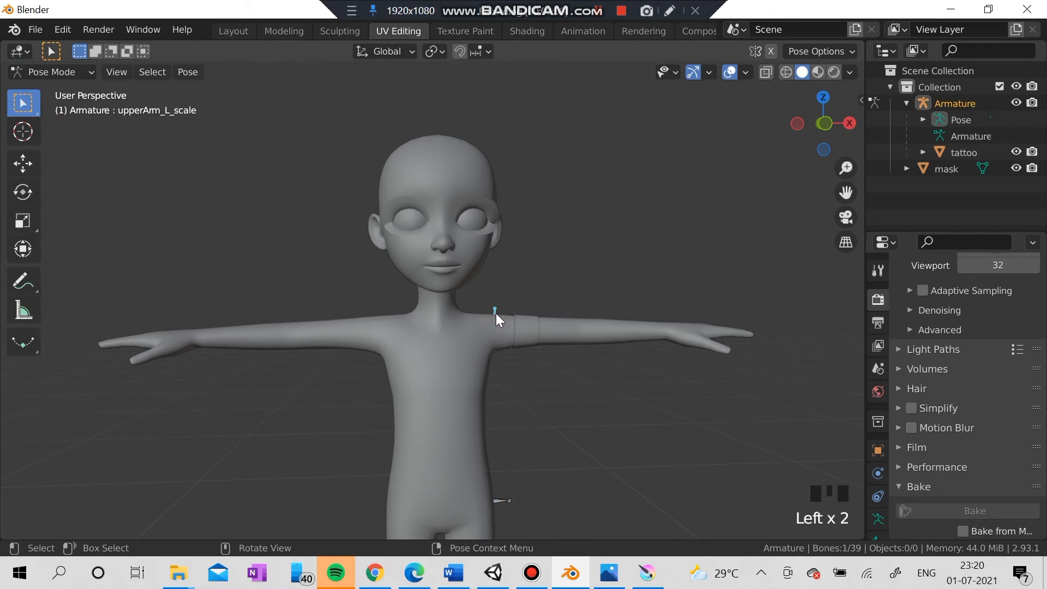
{"action": "key", "text": "r"}
{"action": "right_click", "coordinate": [482, 283]}
{"action": "left_click", "coordinate": [494, 312]}
{"action": "left_click", "coordinate": [493, 312]}
{"action": "key", "text": "r"}
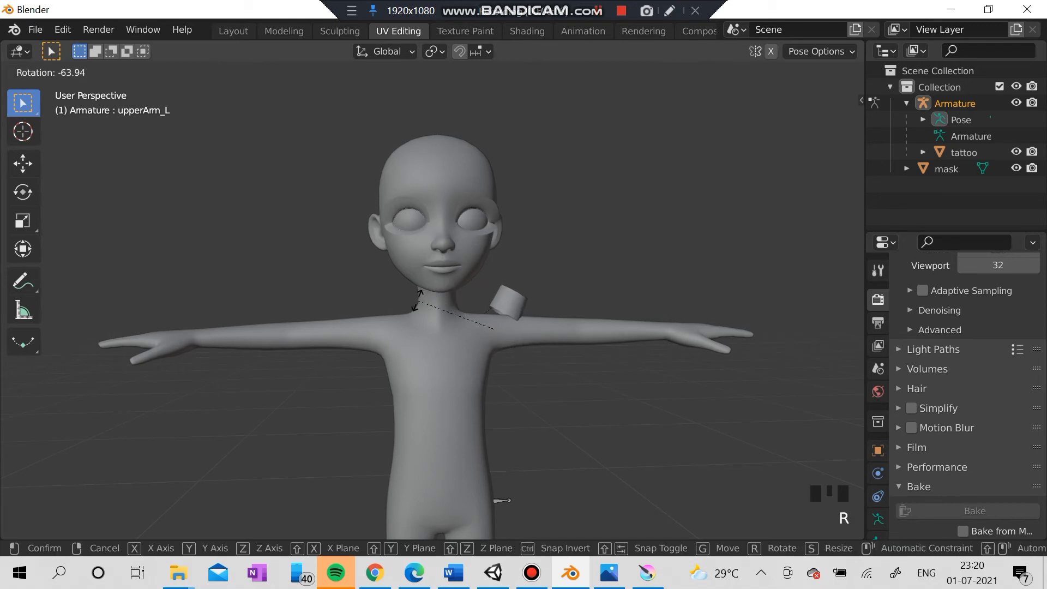
{"action": "right_click", "coordinate": [433, 304]}
{"action": "key", "text": "r"}
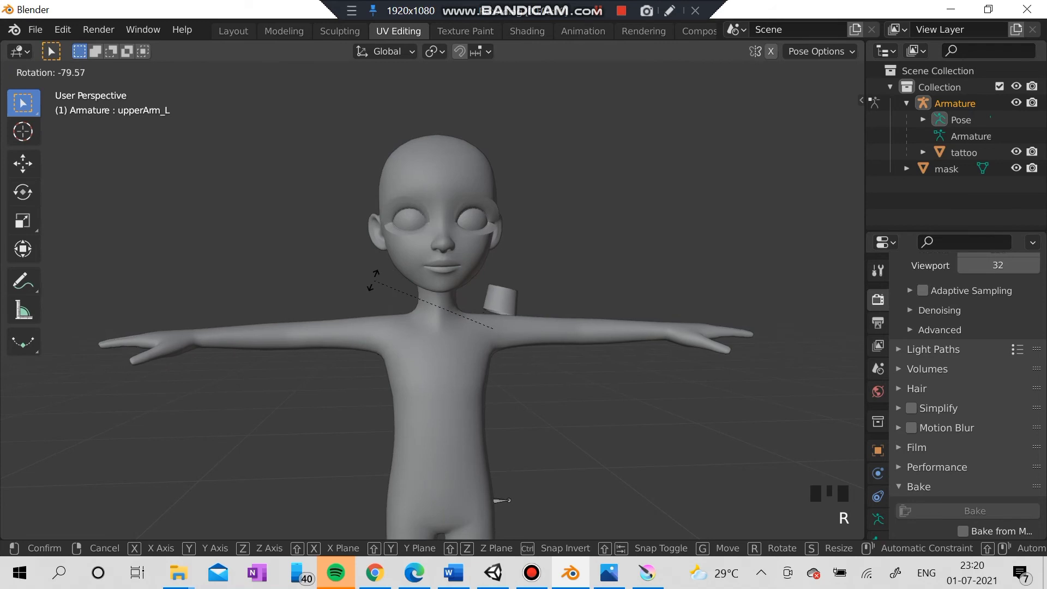
{"action": "right_click", "coordinate": [374, 281]}
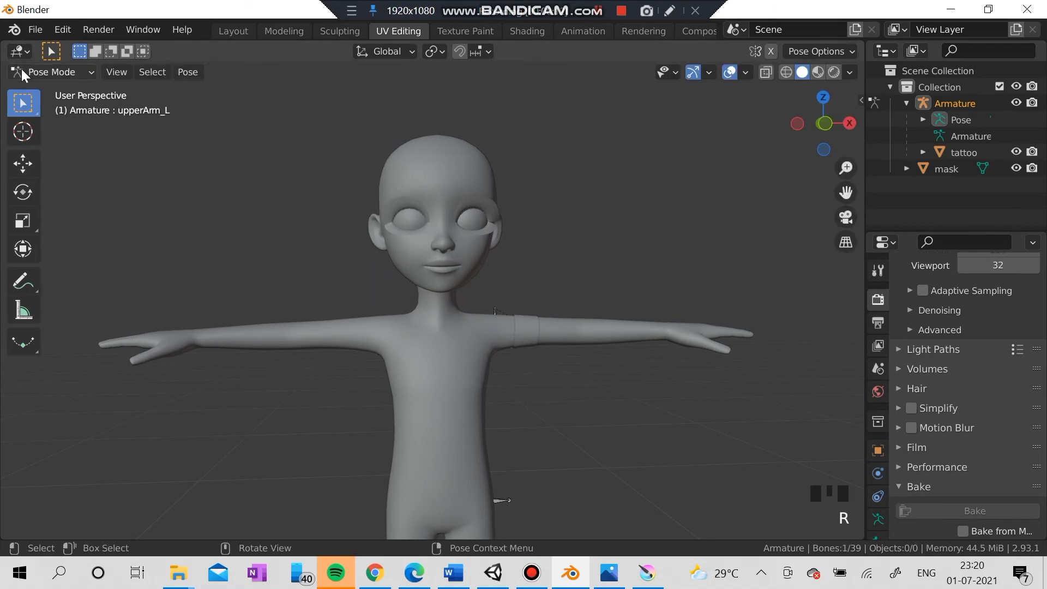
{"action": "left_click", "coordinate": [21, 70]}
Back in Object Mode, parent the mask mesh to the Armature With Automatic Weights.
{"action": "left_click", "coordinate": [35, 89]}
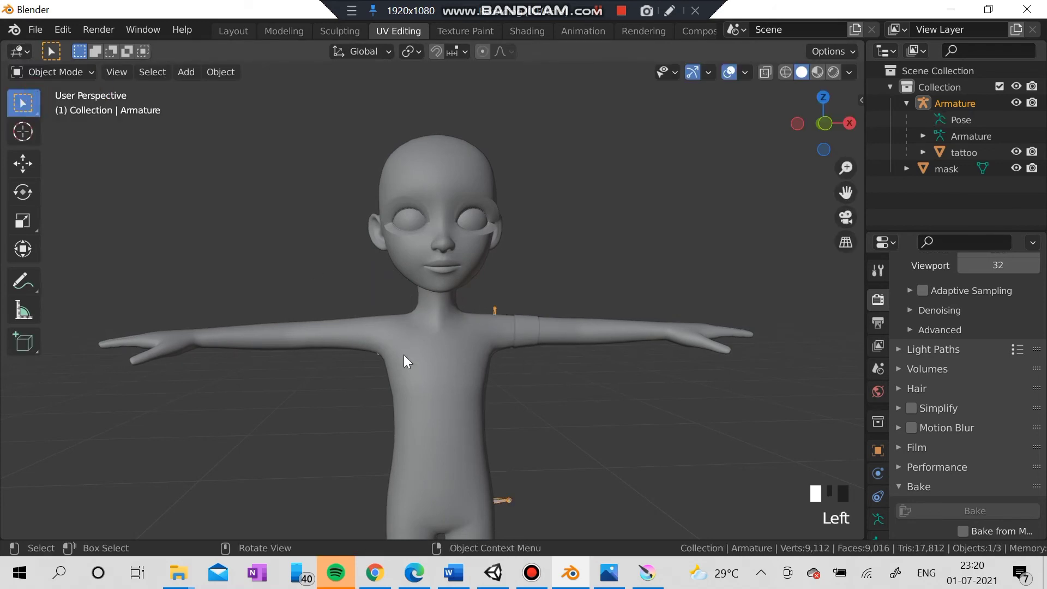
{"action": "left_click", "coordinate": [469, 324]}
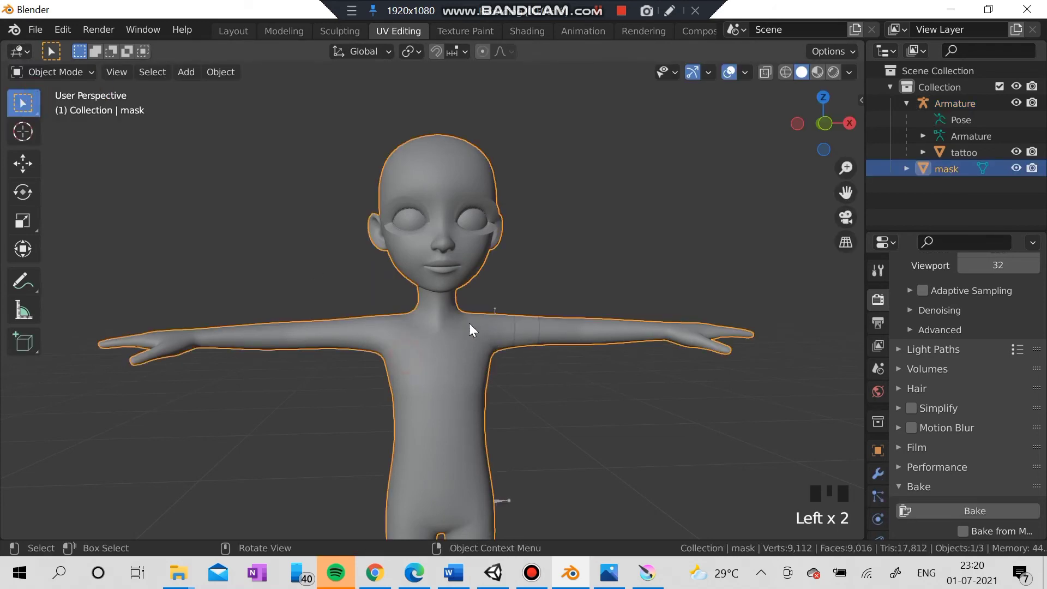
{"action": "left_click", "coordinate": [493, 308], "text": "shift"}
{"action": "right_click", "coordinate": [447, 349]}
{"action": "mouse_move", "coordinate": [439, 335]}
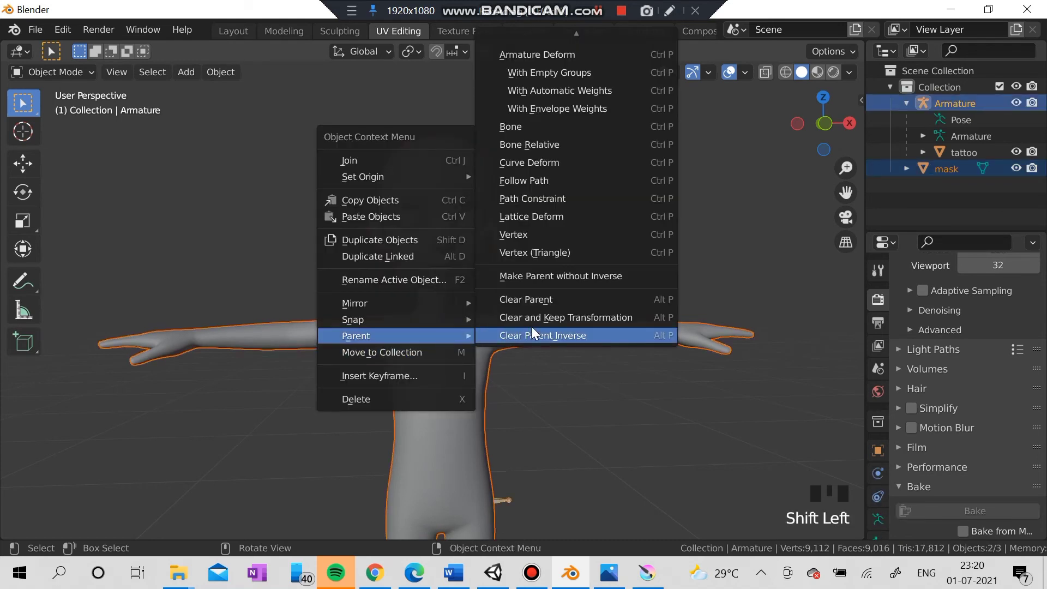
{"action": "left_click", "coordinate": [559, 91]}
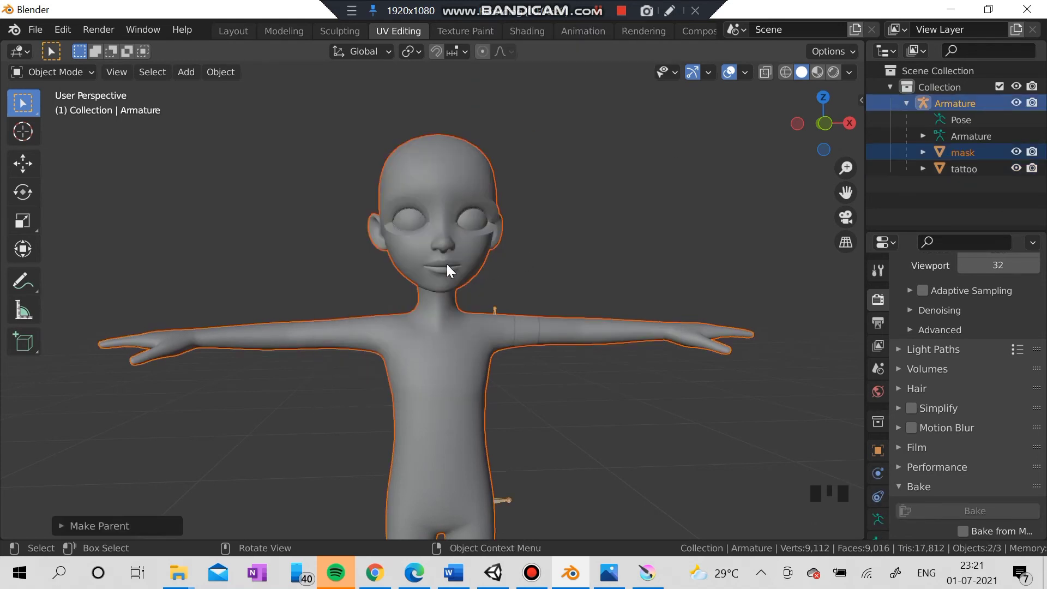
In Pose Mode, test-rotate the upperArm_L bone and cancel it.
{"action": "left_click", "coordinate": [53, 72]}
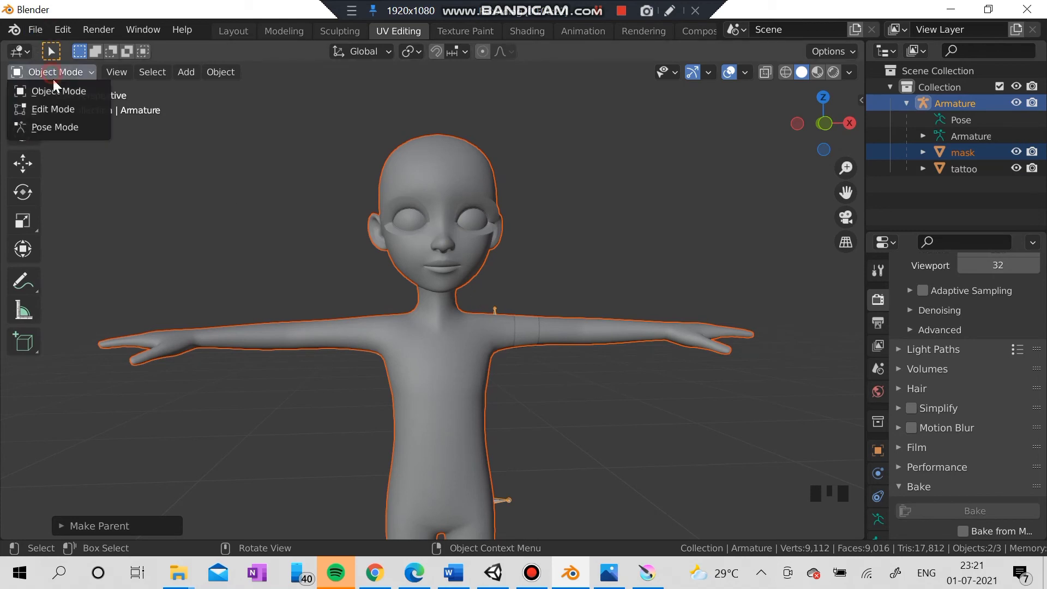
{"action": "left_click", "coordinate": [65, 128]}
{"action": "left_click", "coordinate": [495, 310]}
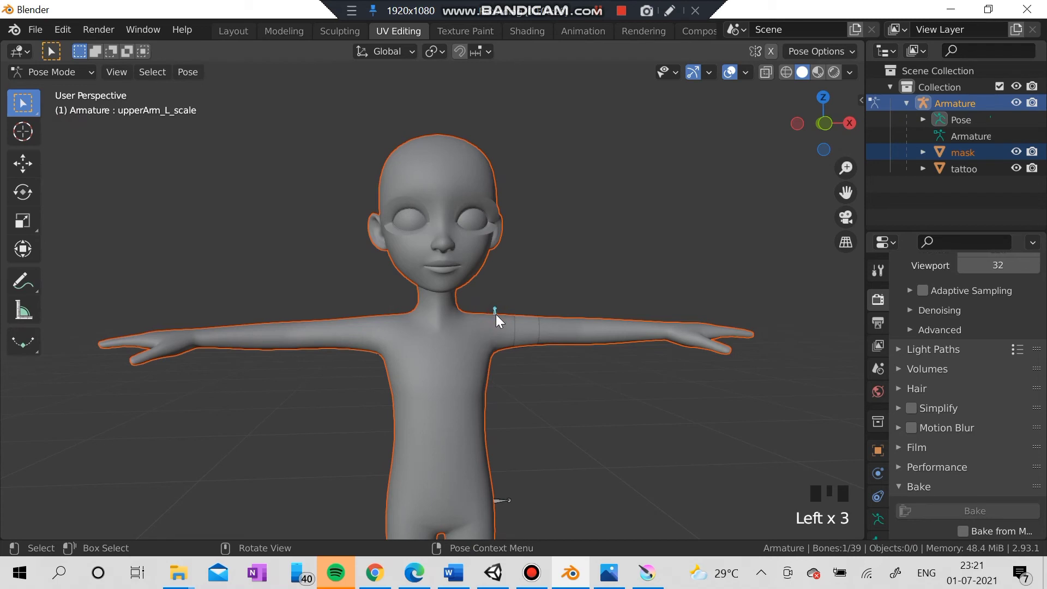
{"action": "left_click", "coordinate": [495, 310]}
{"action": "key", "text": "r"}
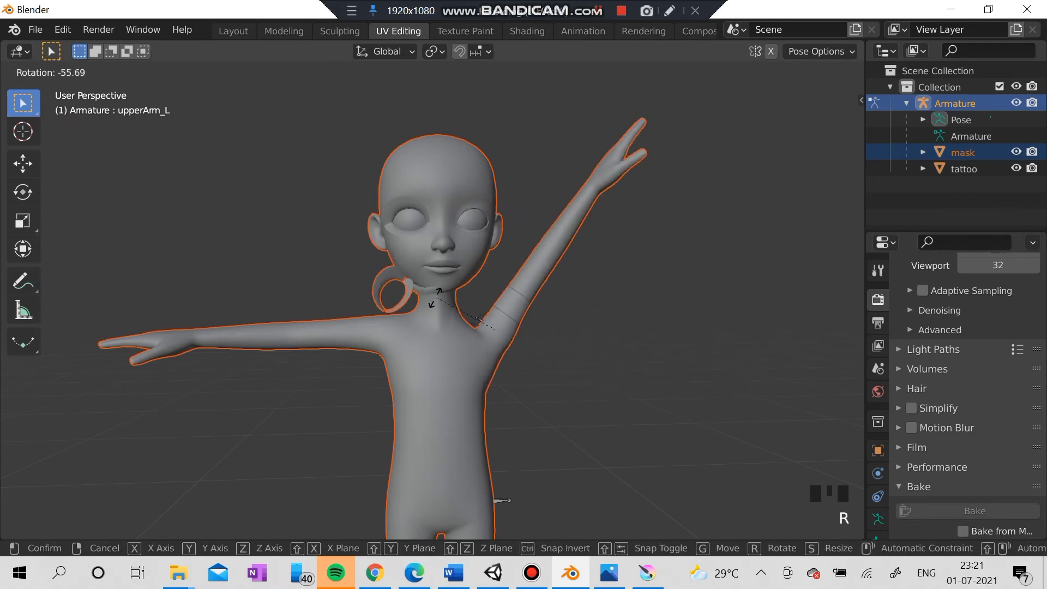
{"action": "right_click", "coordinate": [540, 320]}
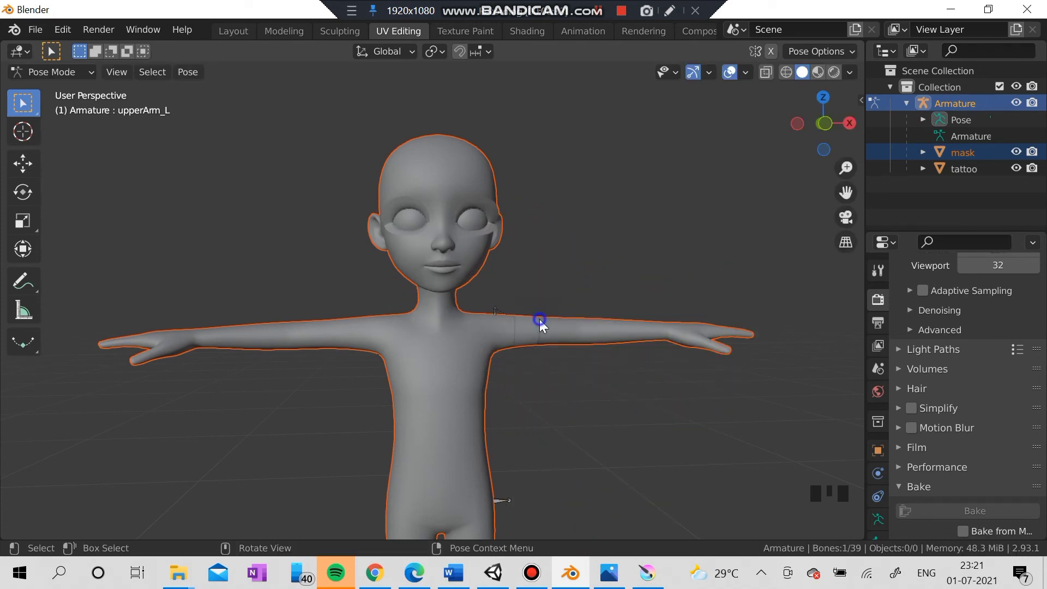
{"action": "left_click", "coordinate": [61, 71]}
In Object Mode, clear the mask mesh's parent from the Armature.
{"action": "left_click", "coordinate": [61, 90]}
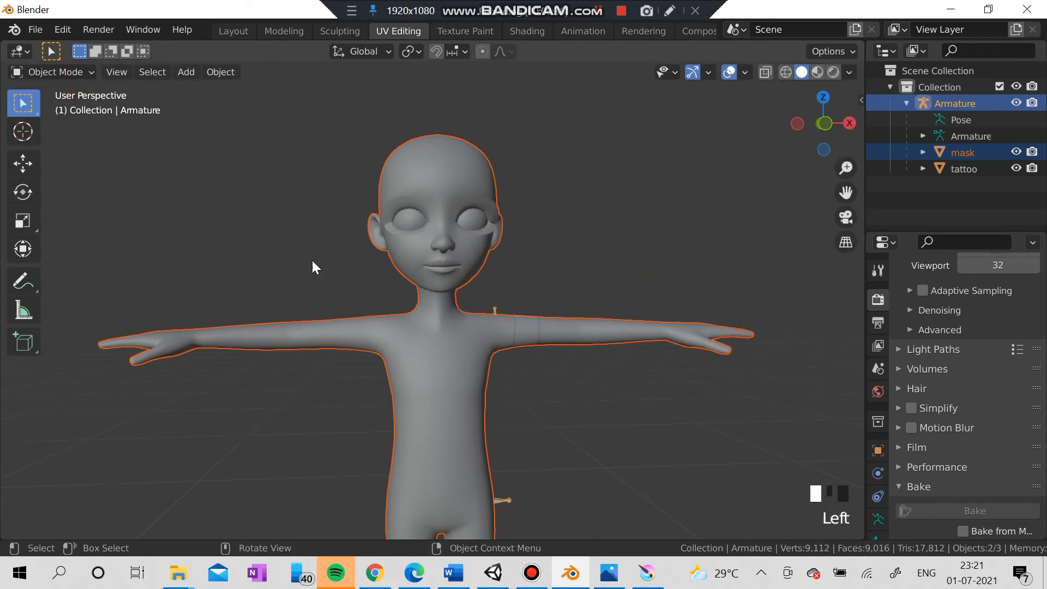
{"action": "left_click", "coordinate": [454, 282]}
{"action": "right_click", "coordinate": [412, 263]}
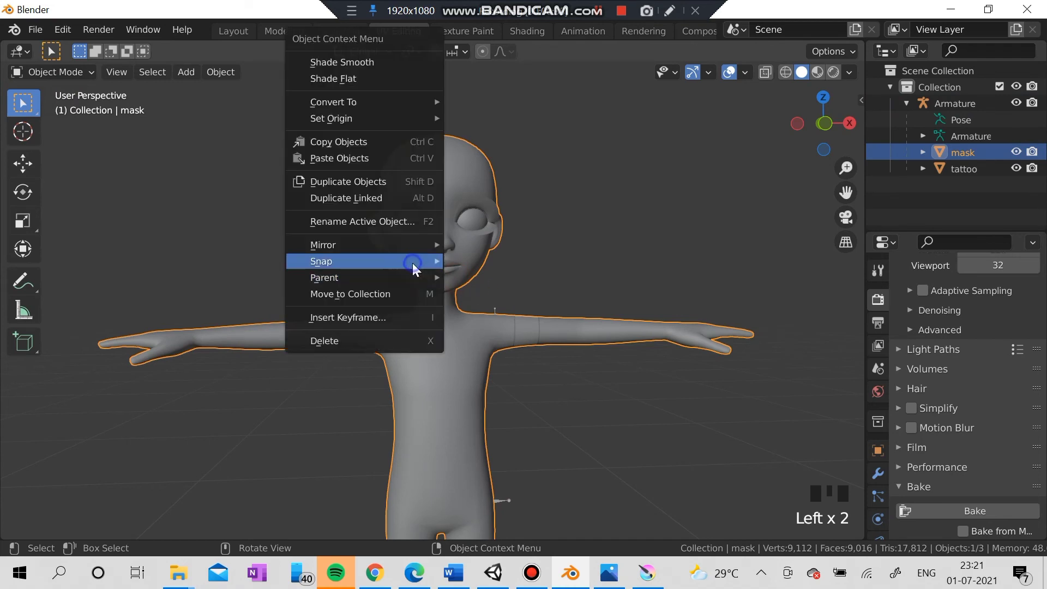
{"action": "mouse_move", "coordinate": [398, 277]}
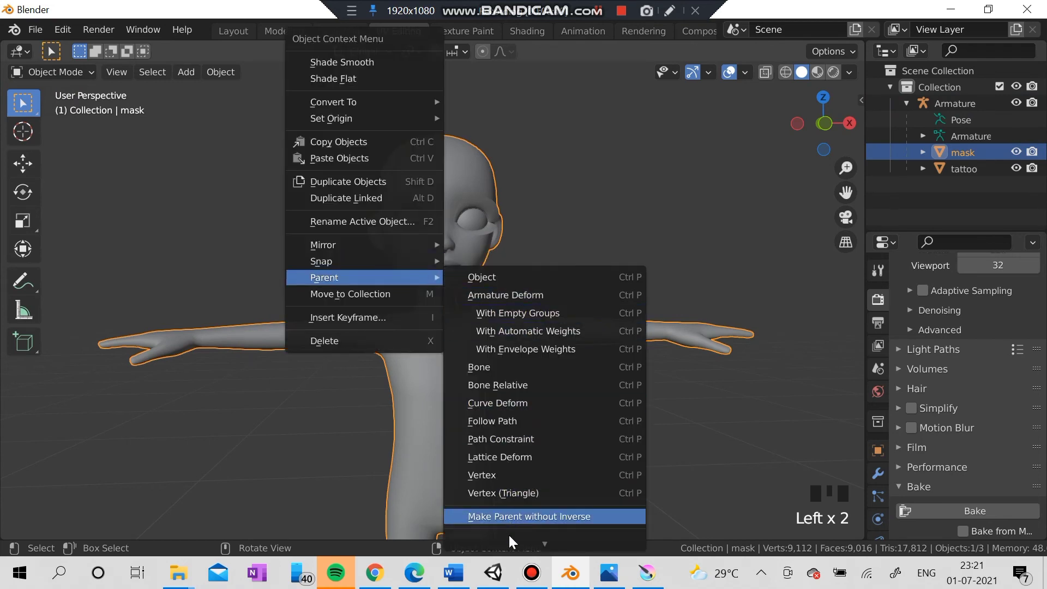
{"action": "mouse_move", "coordinate": [543, 540]}
{"action": "left_click", "coordinate": [528, 516]}
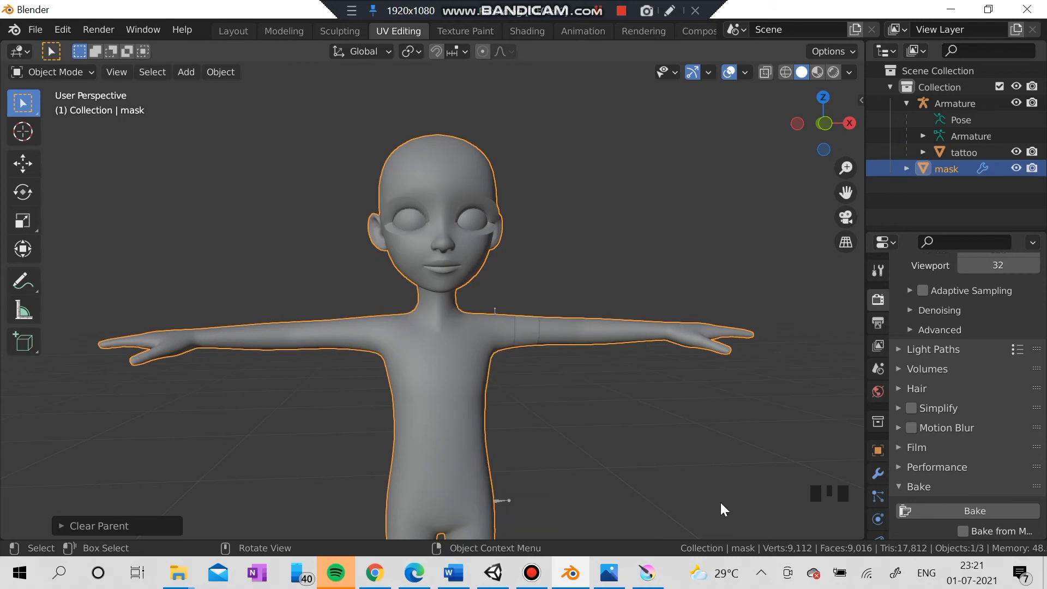
Remove the mask's Armature modifier and delete all its vertex groups.
{"action": "left_click", "coordinate": [906, 169]}
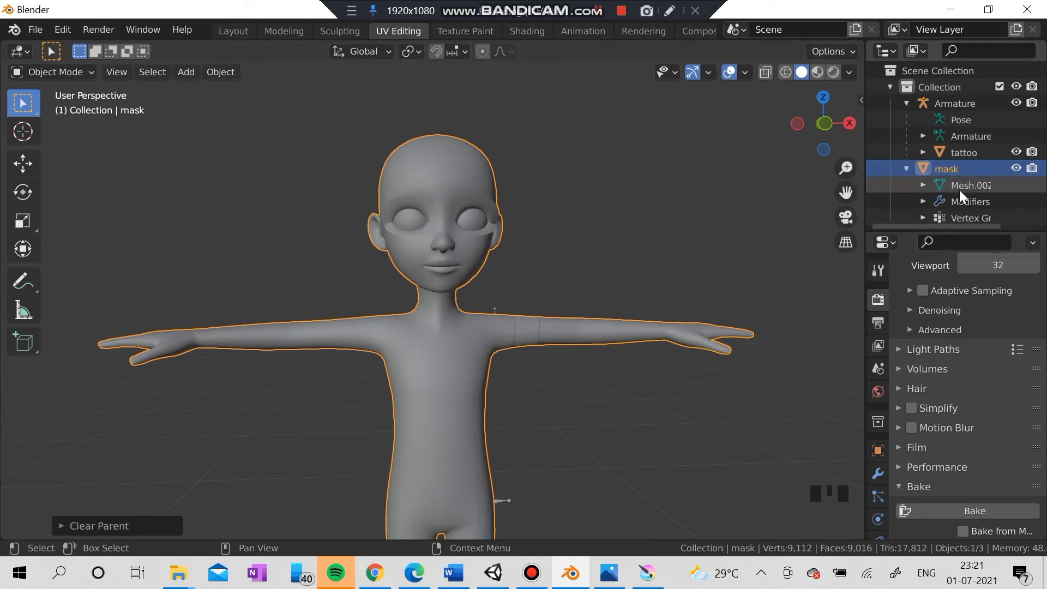
{"action": "left_click", "coordinate": [878, 474]}
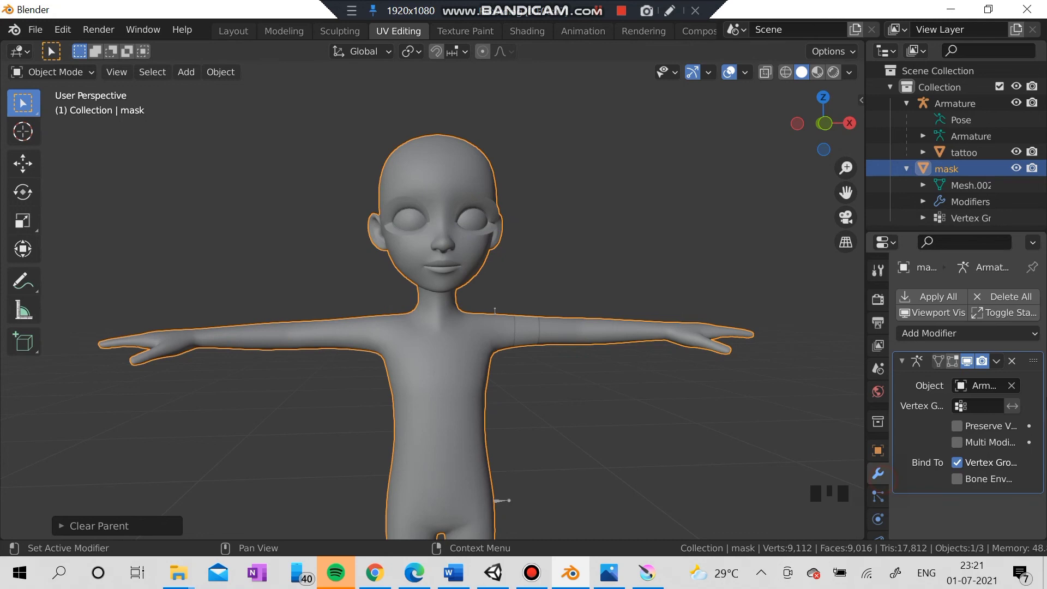
{"action": "left_click", "coordinate": [1011, 361]}
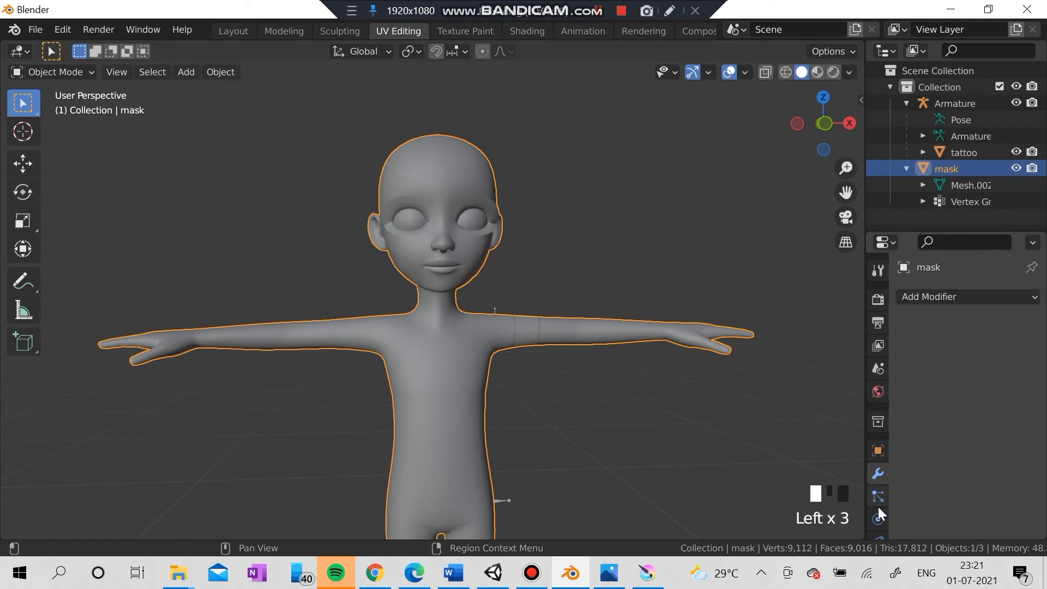
{"action": "scroll", "coordinate": [878, 506], "scroll_direction": "down", "scroll_amount": 4}
{"action": "left_click", "coordinate": [879, 469]}
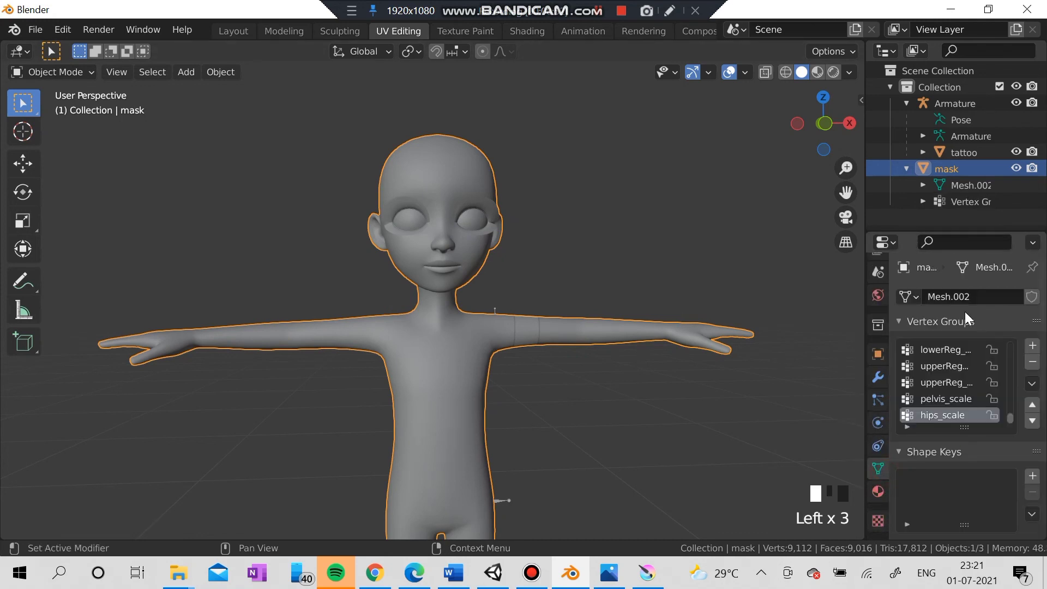
{"action": "left_click", "coordinate": [1031, 362]}
{"action": "left_click", "coordinate": [1031, 381]}
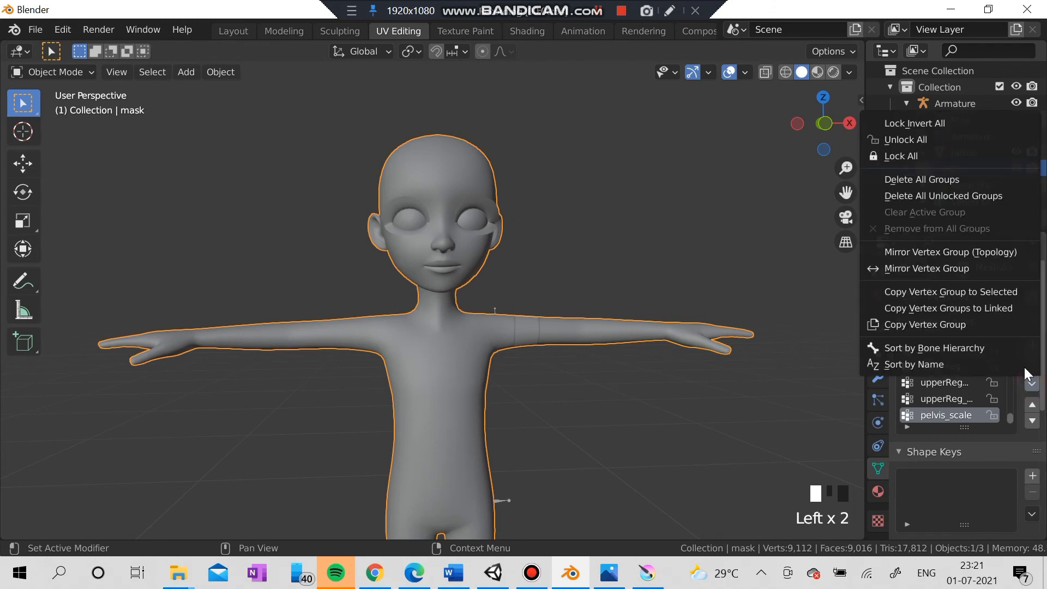
{"action": "left_click", "coordinate": [943, 195]}
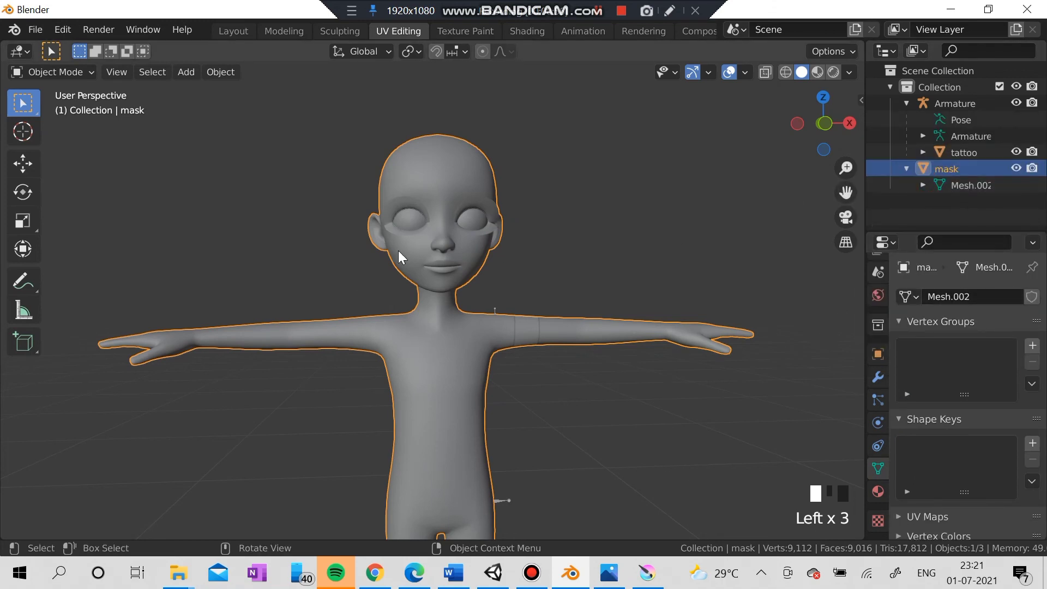
{"action": "left_click", "coordinate": [438, 271]}
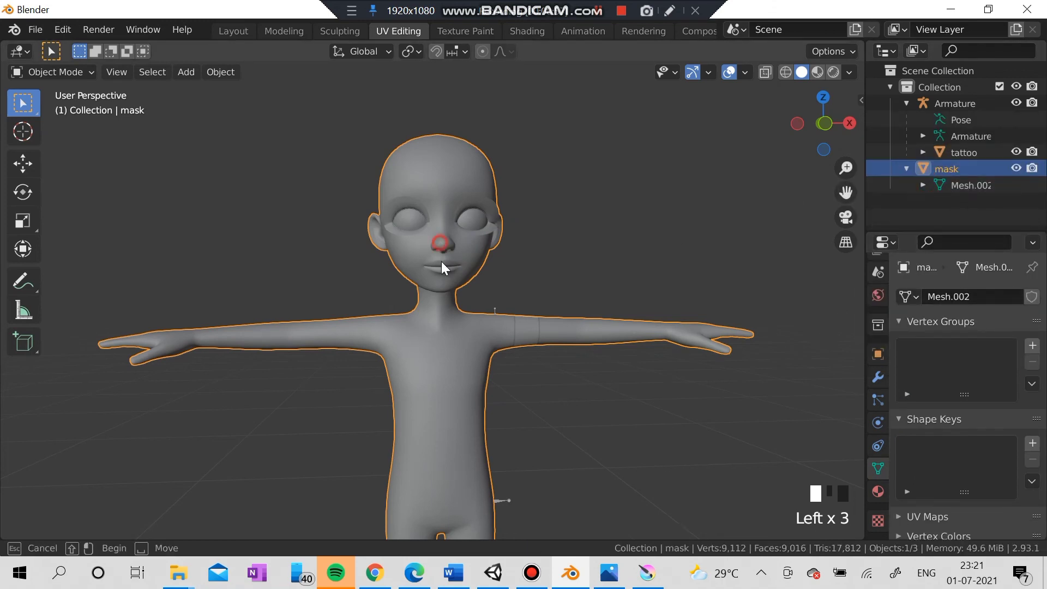
Select the tattoo band, enter Weight Paint mode and apply Weights > Clean.
{"action": "left_click", "coordinate": [525, 340]}
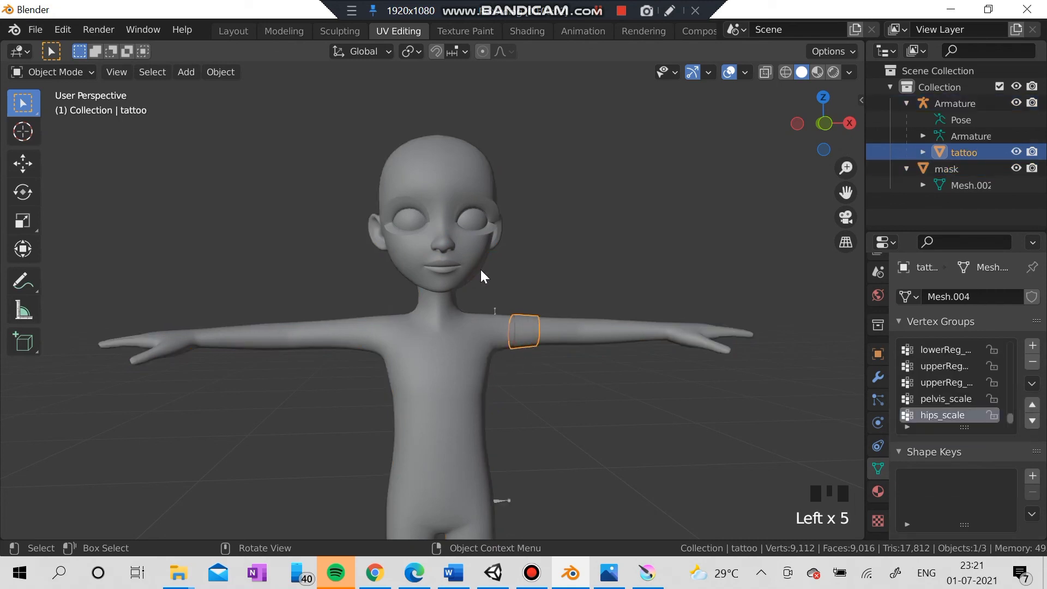
{"action": "left_click", "coordinate": [434, 327]}
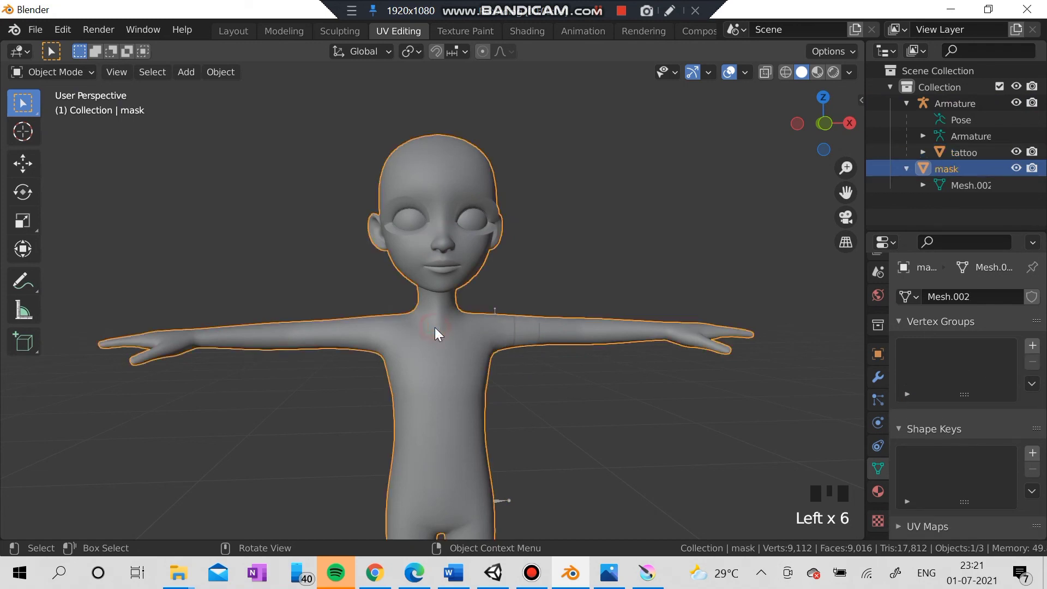
{"action": "left_click", "coordinate": [523, 334]}
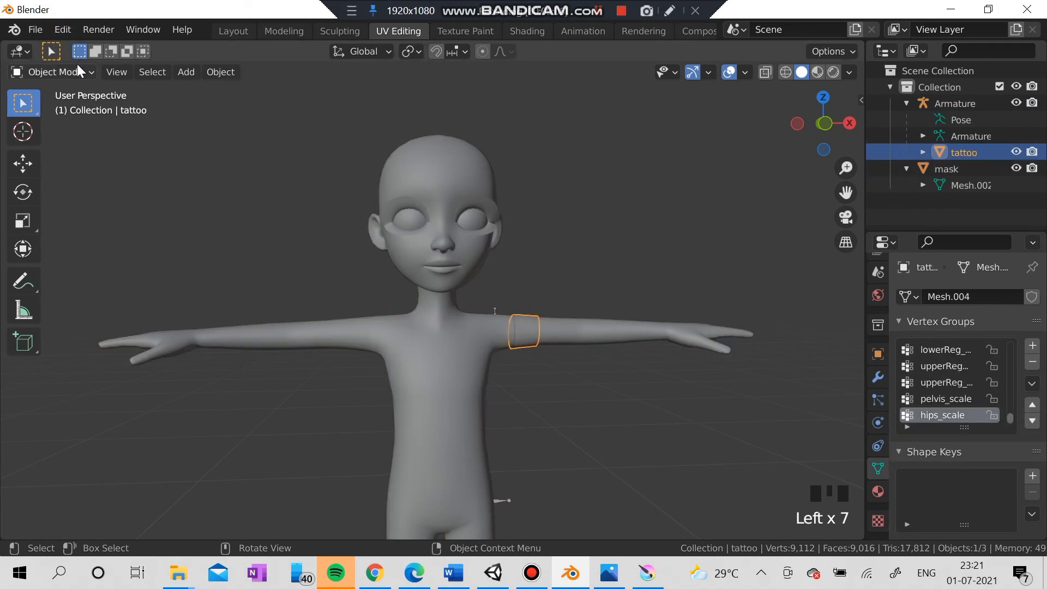
{"action": "left_click", "coordinate": [52, 72]}
{"action": "left_click", "coordinate": [65, 163]}
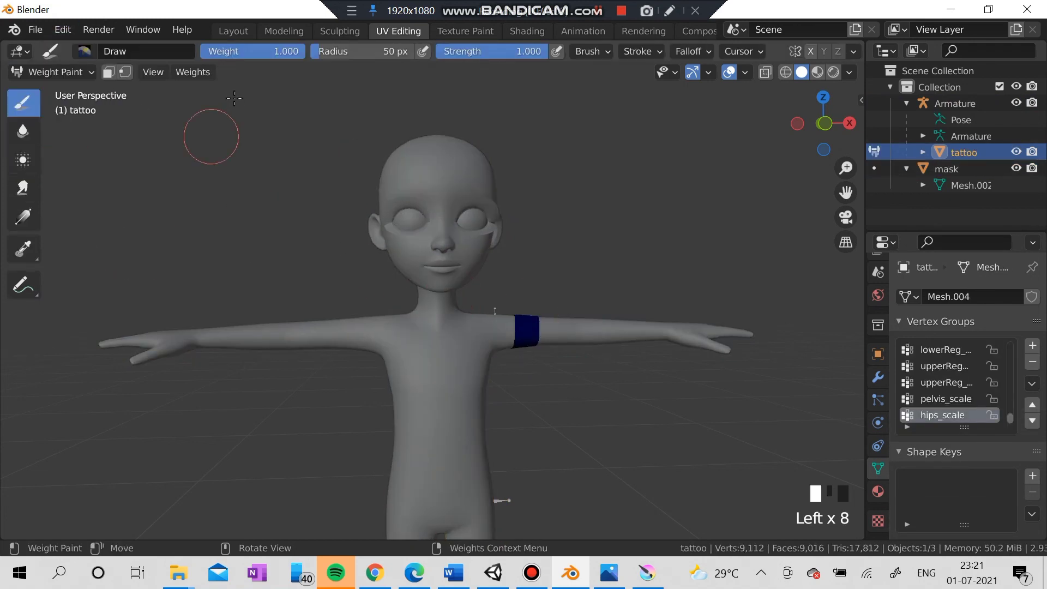
{"action": "left_click", "coordinate": [193, 72]}
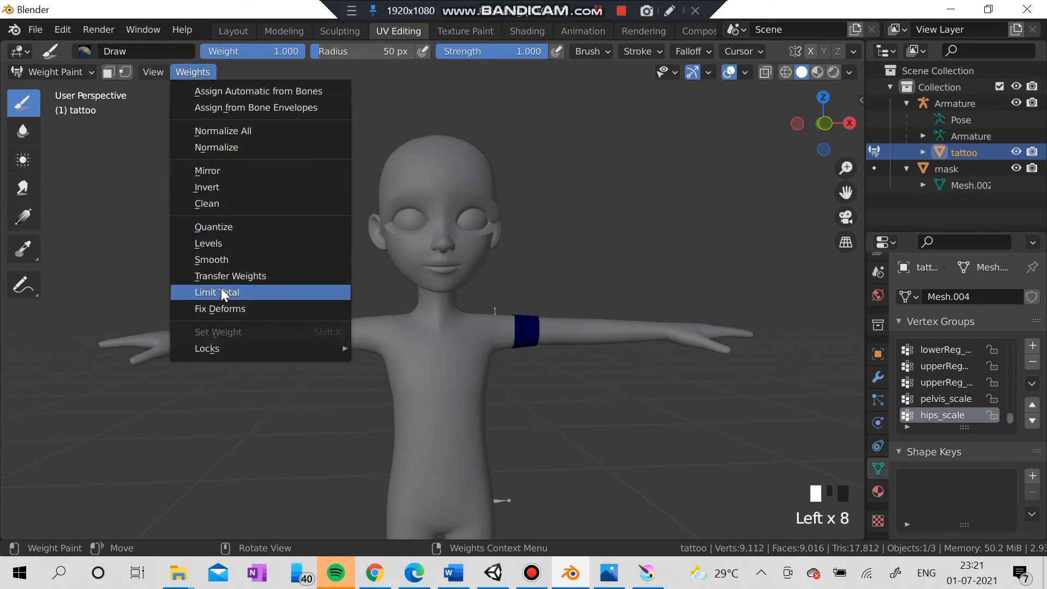
{"action": "left_click", "coordinate": [216, 204]}
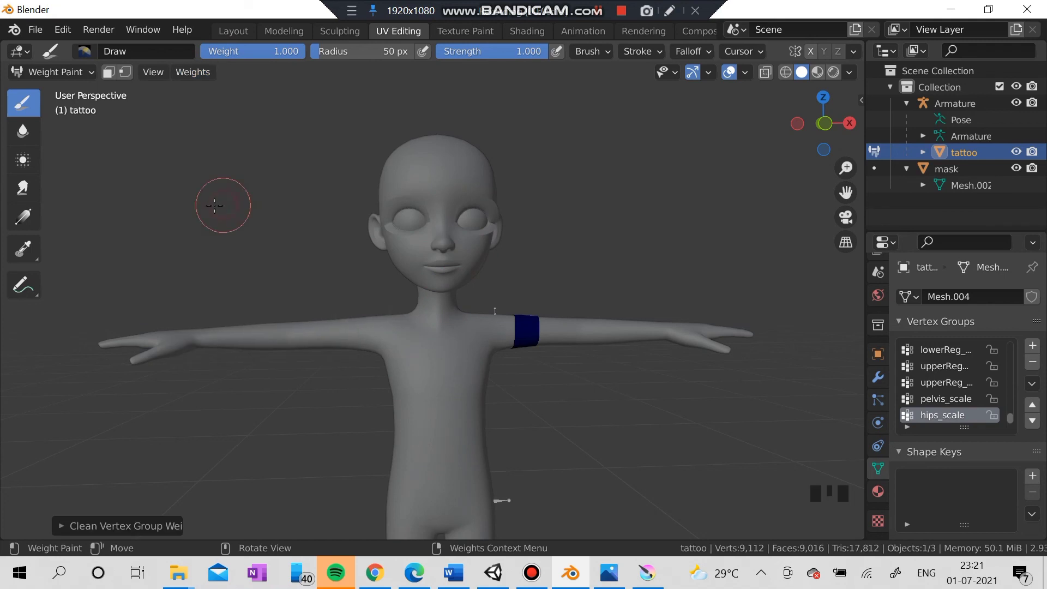
Return the tattoo band to Object Mode and deselect it by clicking empty space.
{"action": "left_click", "coordinate": [76, 73]}
{"action": "left_click", "coordinate": [77, 87]}
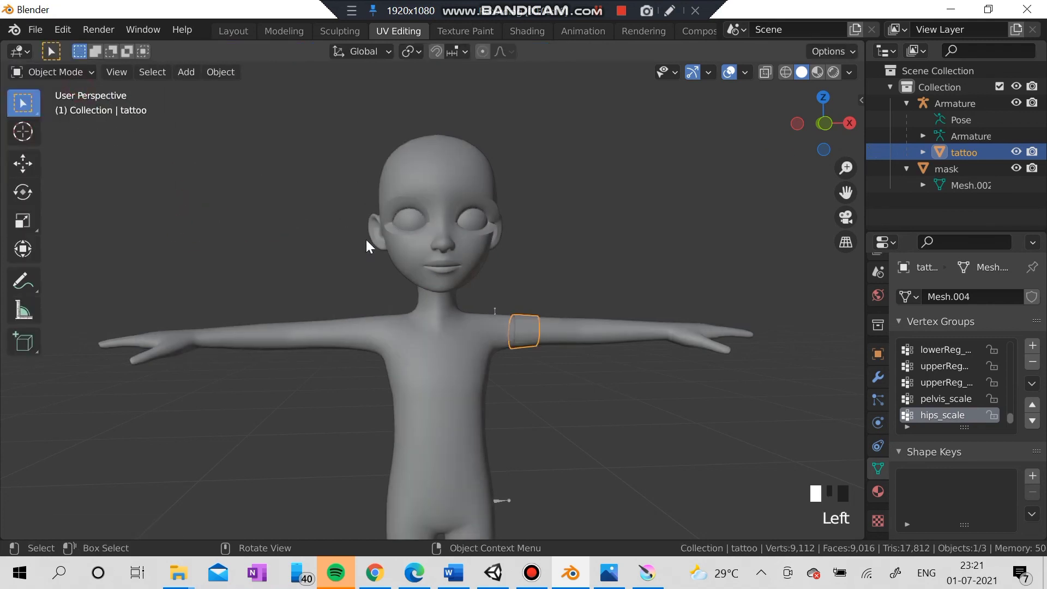
{"action": "left_click", "coordinate": [542, 217]}
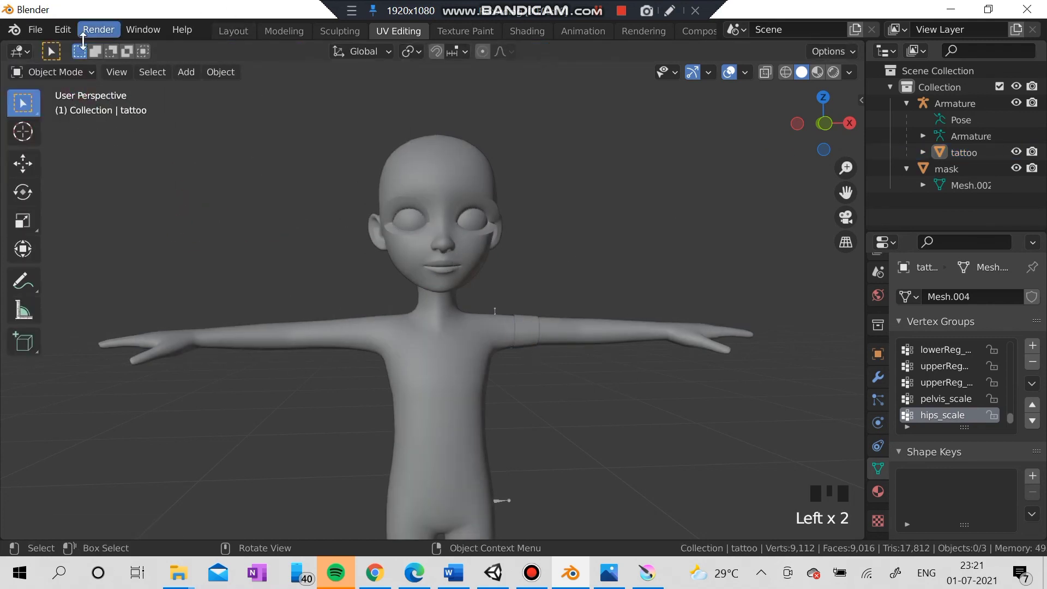